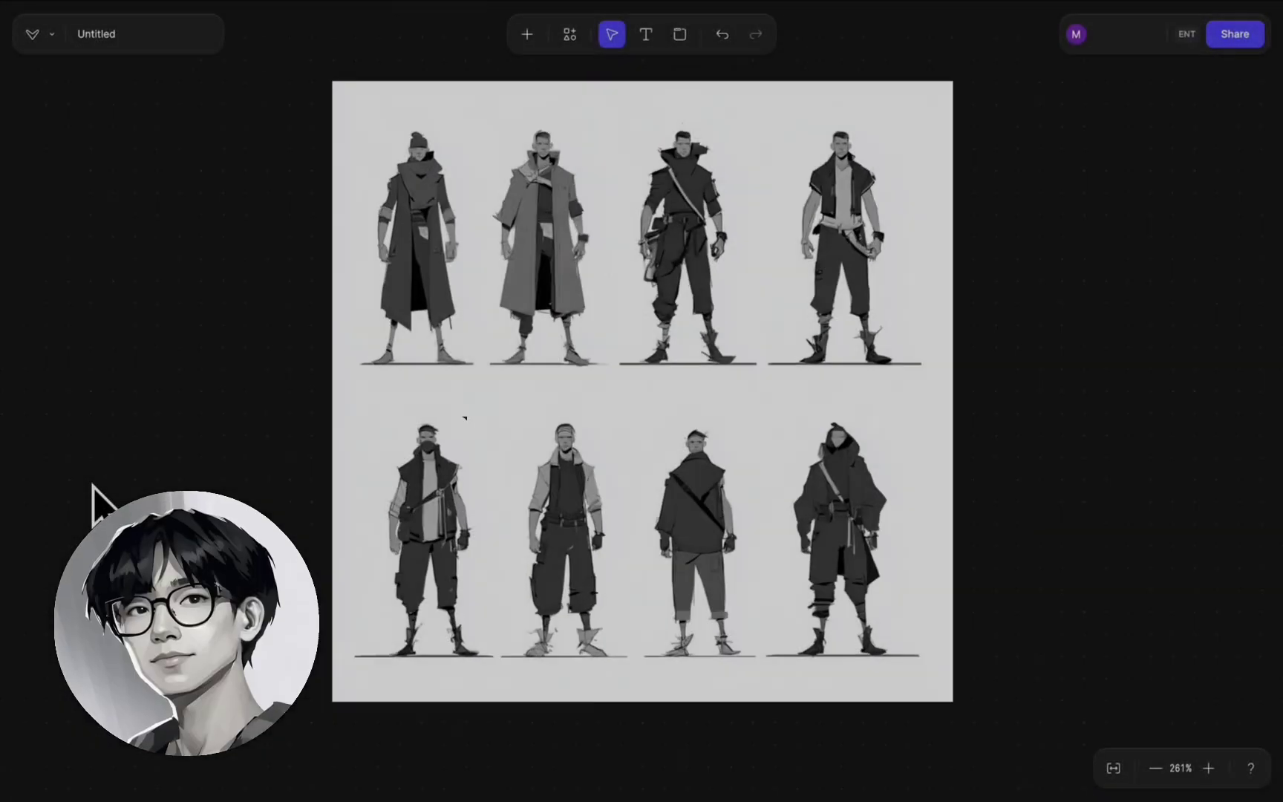
Step: Select the lineup sketch and box the blue-coat figure with a rectangular selection, enlarging it
left_click(722, 503)
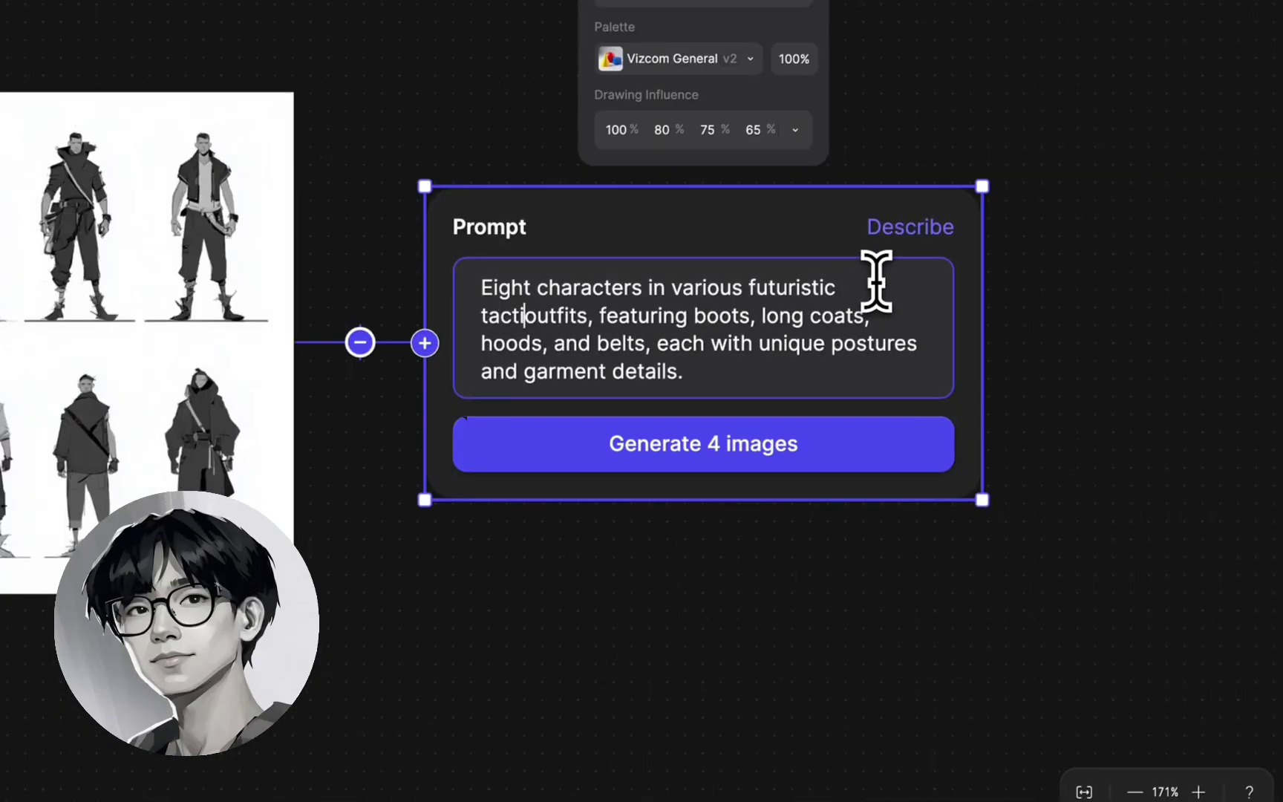
type("cal military")
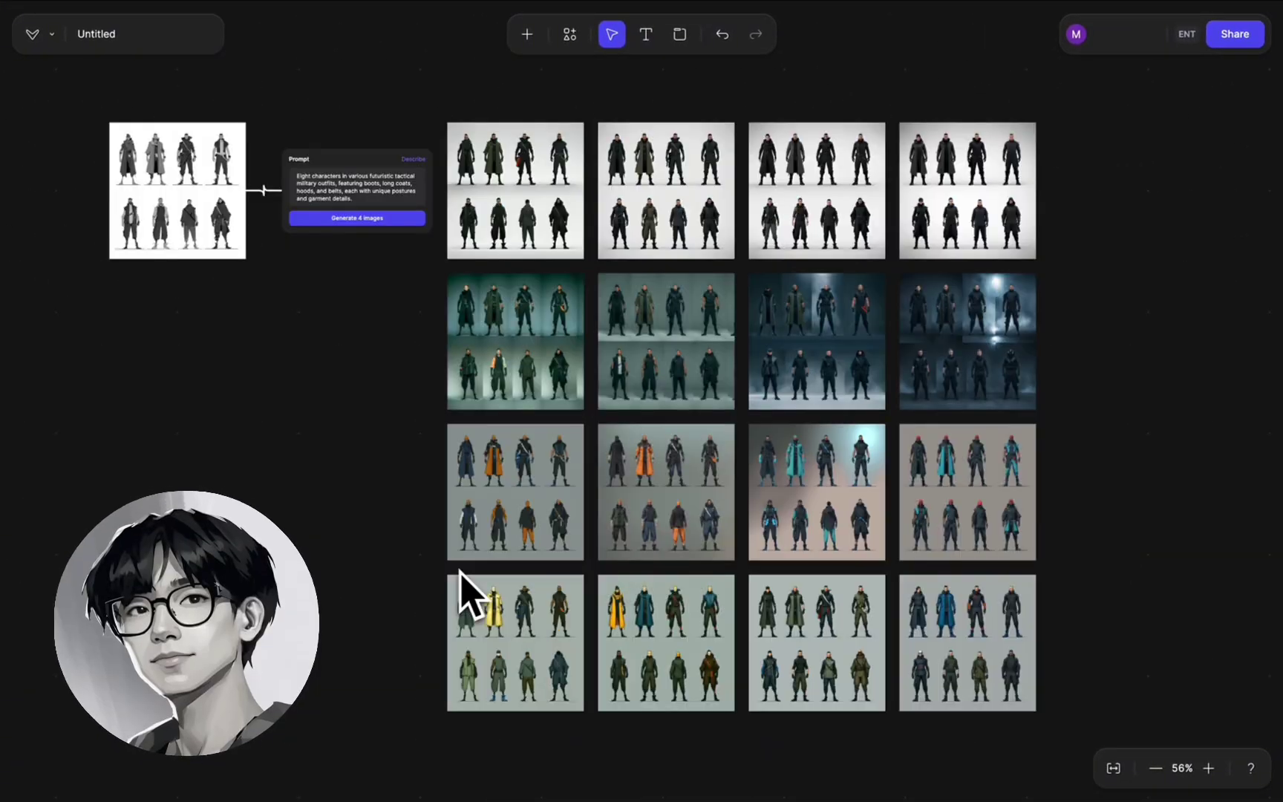
scroll(474, 595, "up", 10)
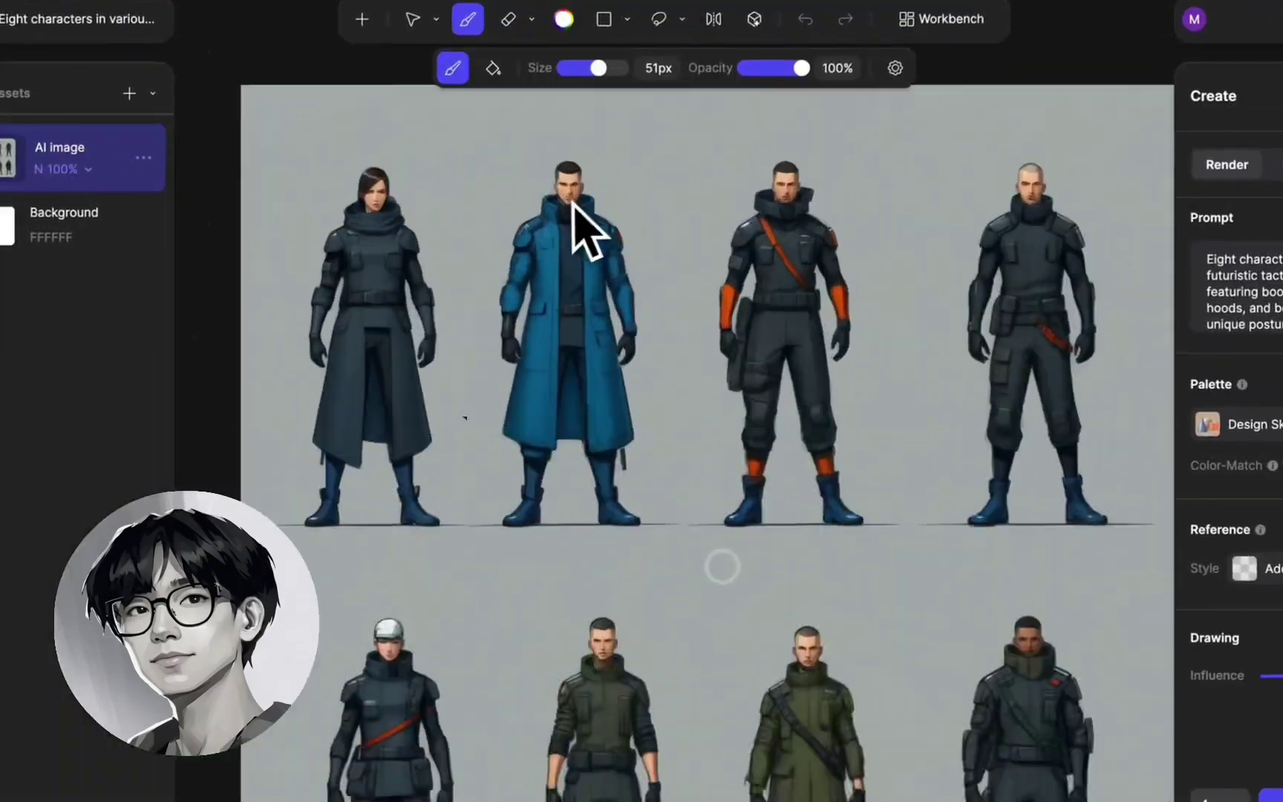
left_click(679, 25)
left_click(652, 107)
left_click_drag(464, 120, 723, 590)
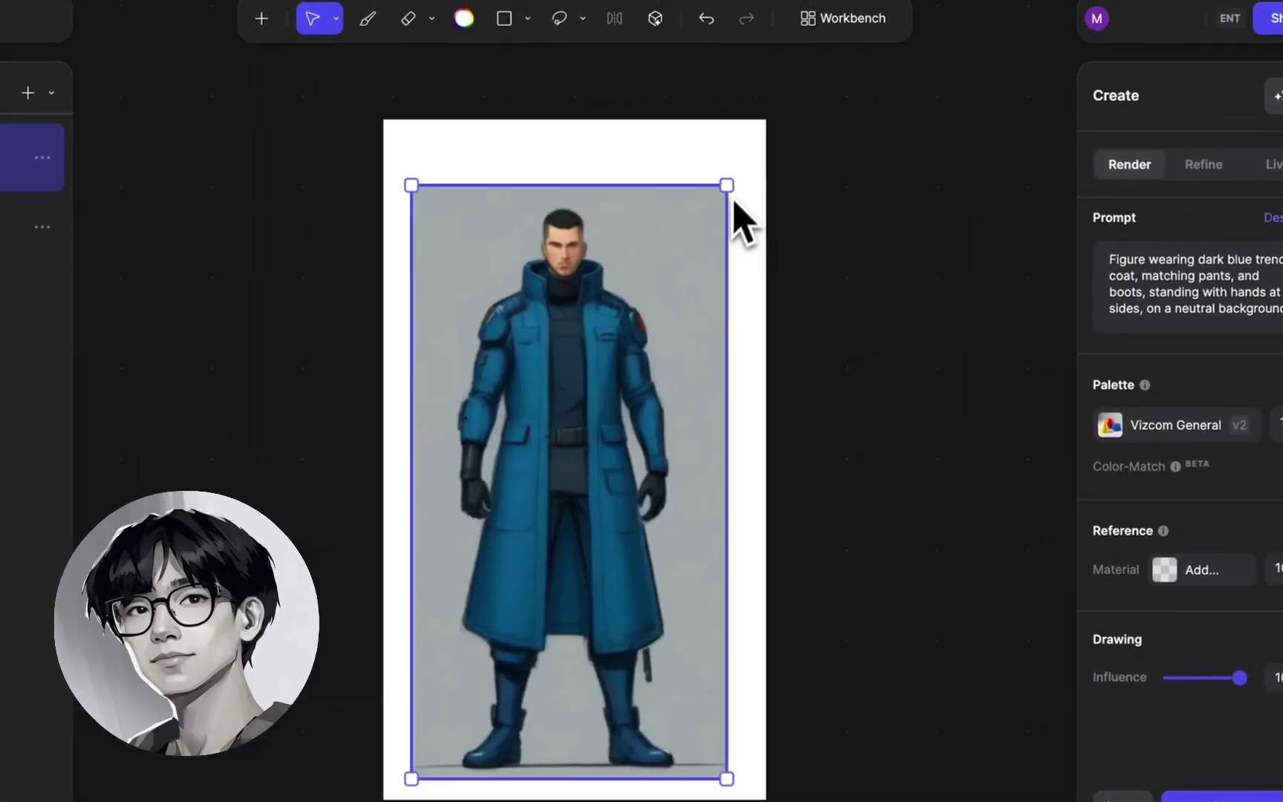
left_click_drag(734, 202, 769, 104)
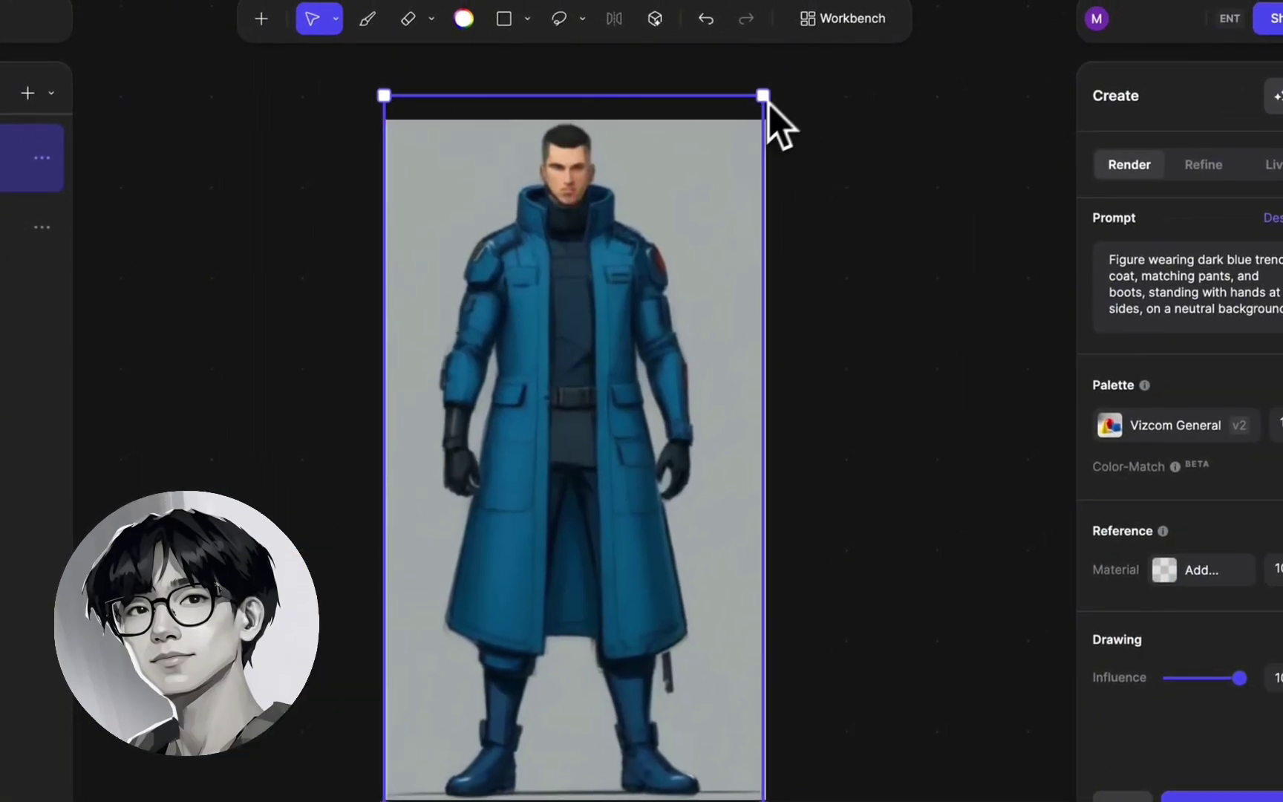
Step: Enhance the blue-coat figure and generate a 'tactical military techwear' version of it
left_click(1274, 97)
left_click(1206, 145)
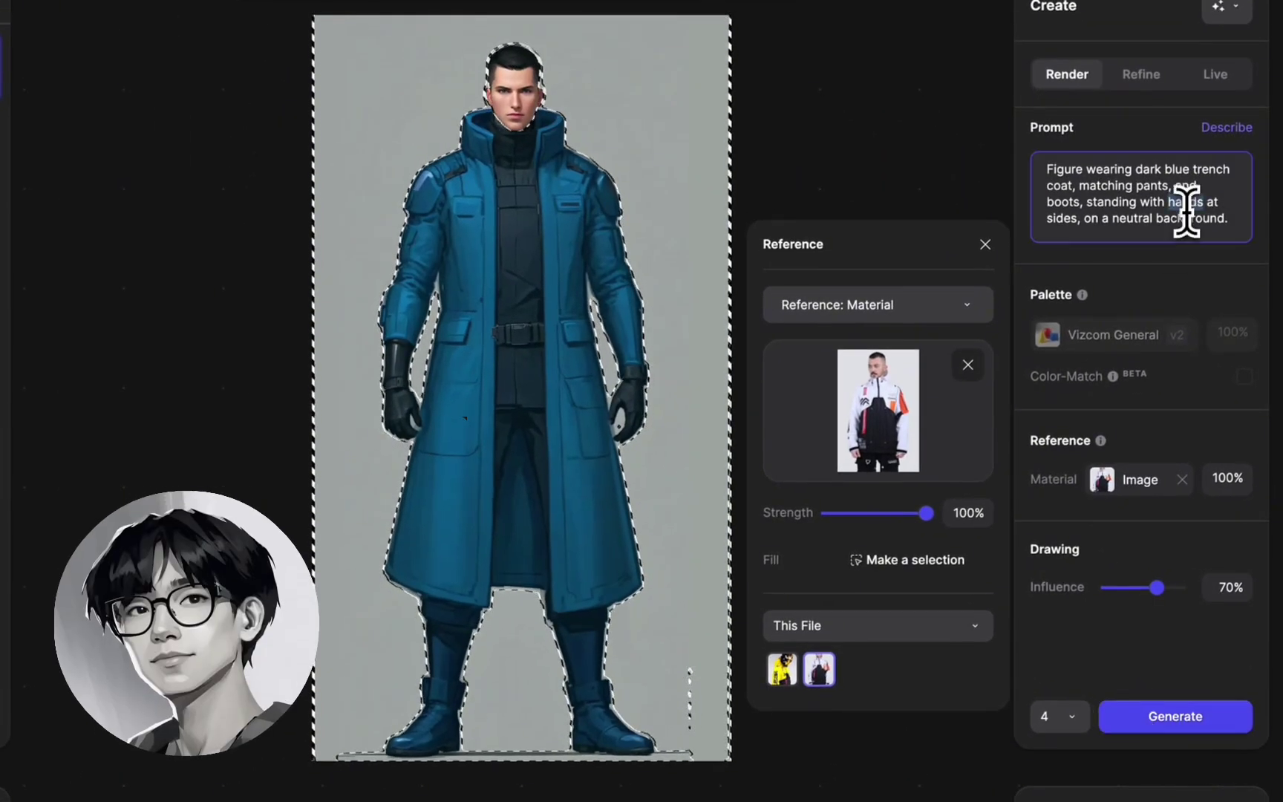
left_click(1188, 252)
key("ctrl+a")
type("tactical military techwear")
left_click(1158, 693)
Step: Preview the generated animation, then attach a render prompt to the lineup sketch
scroll(654, 297, "up", 5)
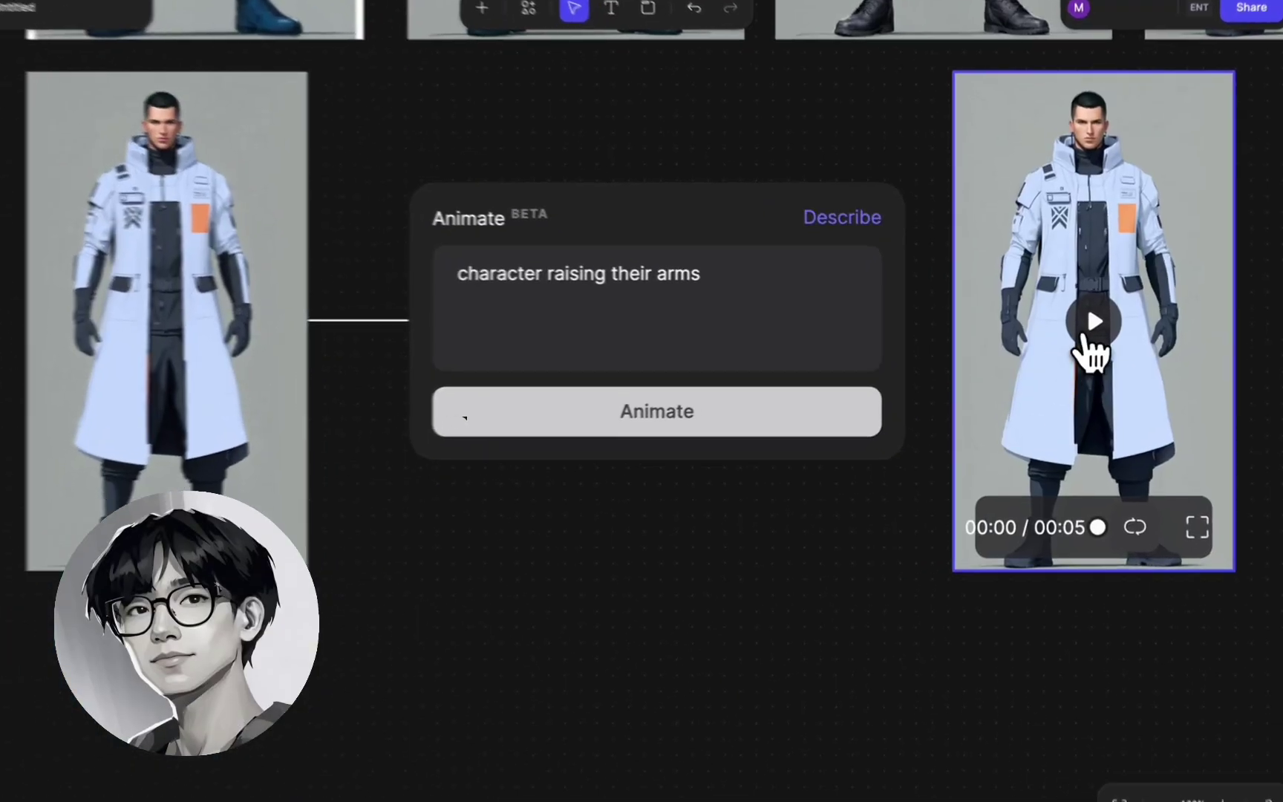
left_click(1089, 327)
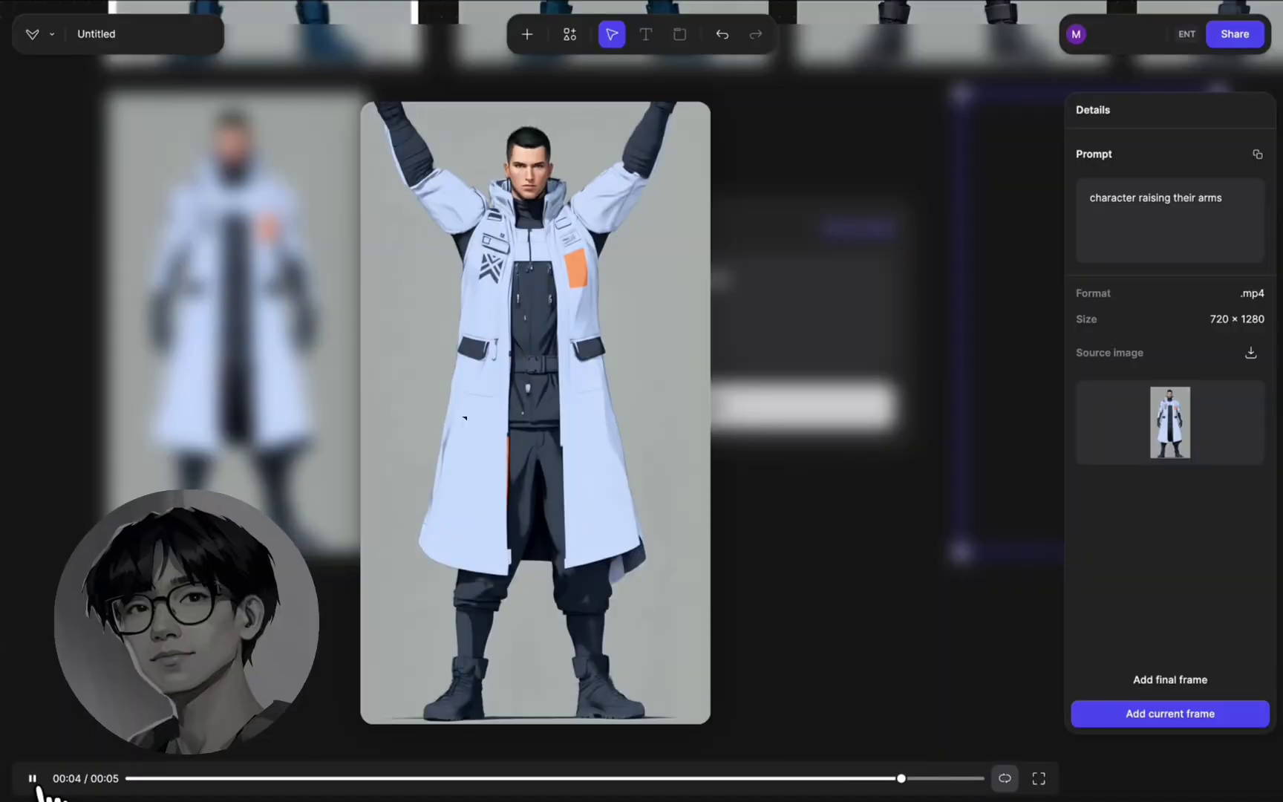
left_click(34, 781)
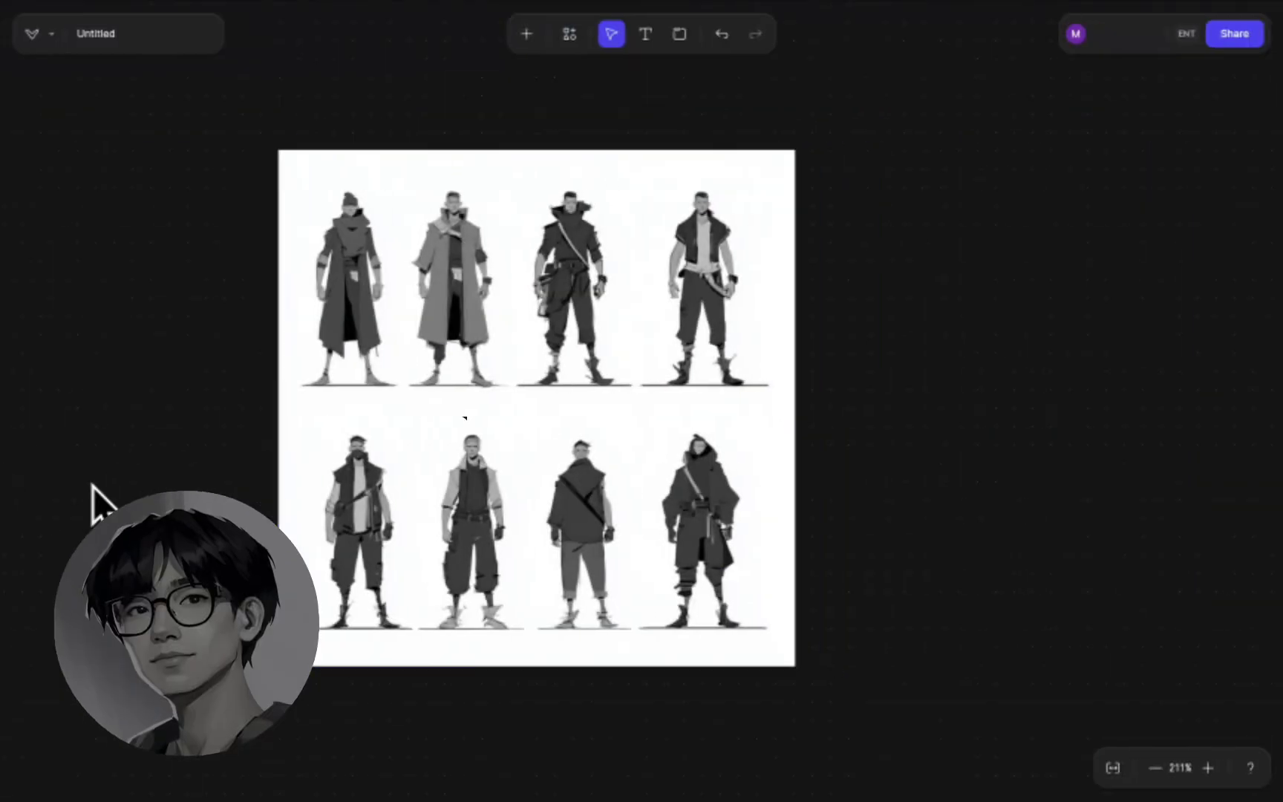
scroll(94, 486, "up", 5)
scroll(93, 485, "down", 5)
scroll(94, 485, "up", 3)
left_click(702, 473)
Step: Set the prompt's drawing influence to batch generation at 100/80/75/65%
left_click_drag(608, 301, 710, 308)
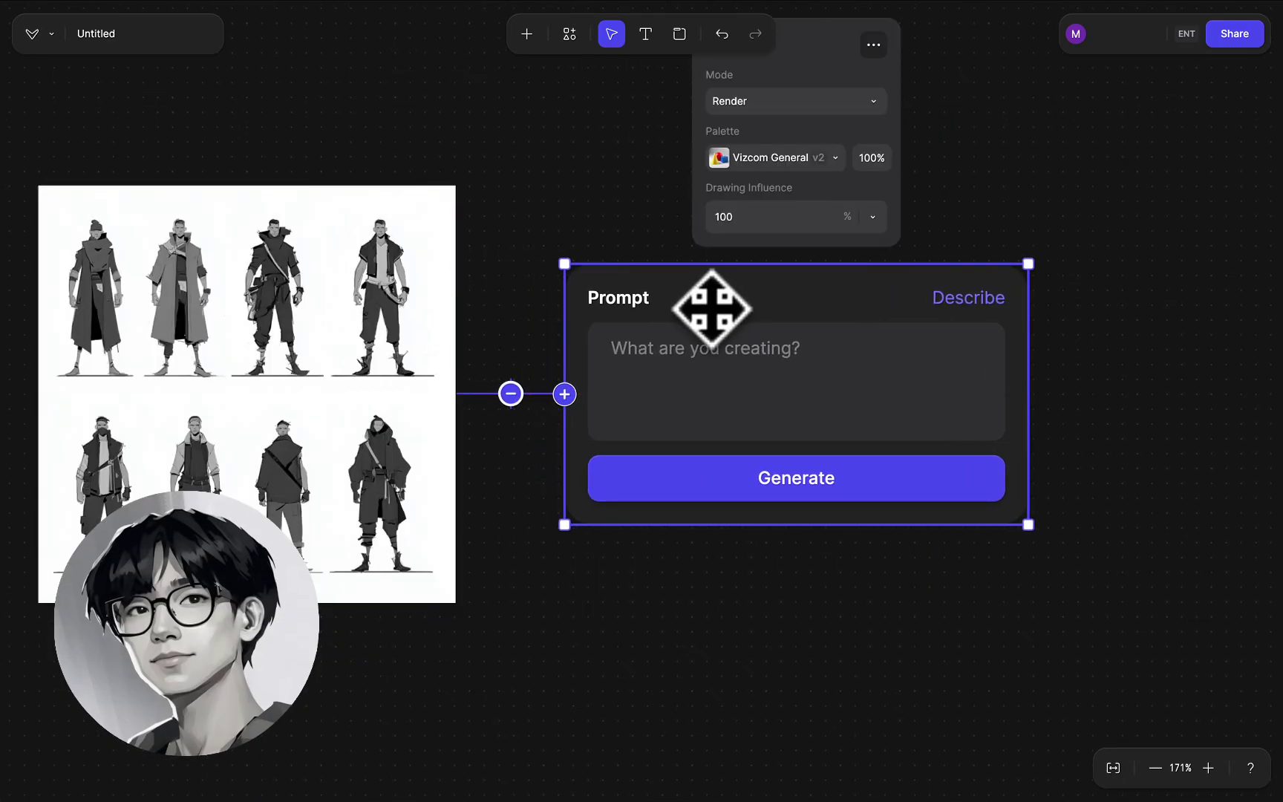
left_click(792, 169)
left_click(792, 170)
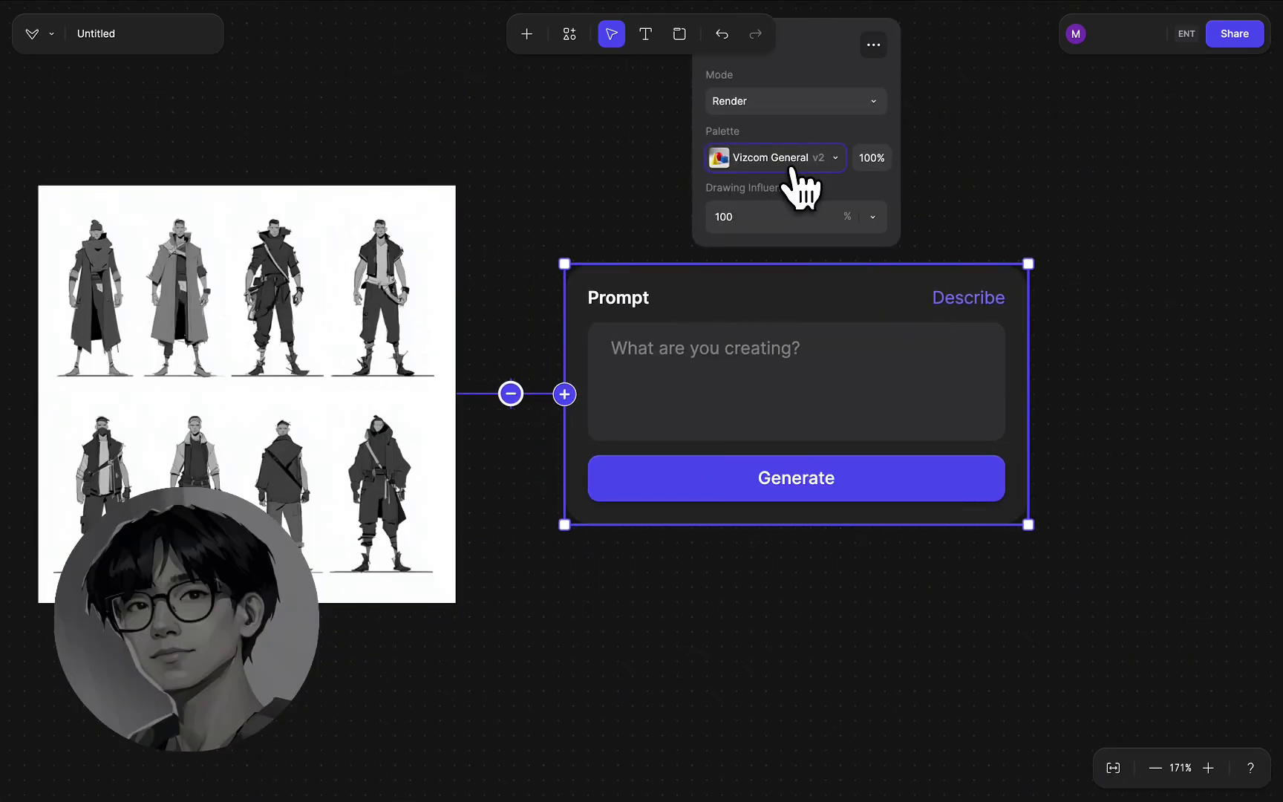
left_click(873, 216)
left_click(812, 462)
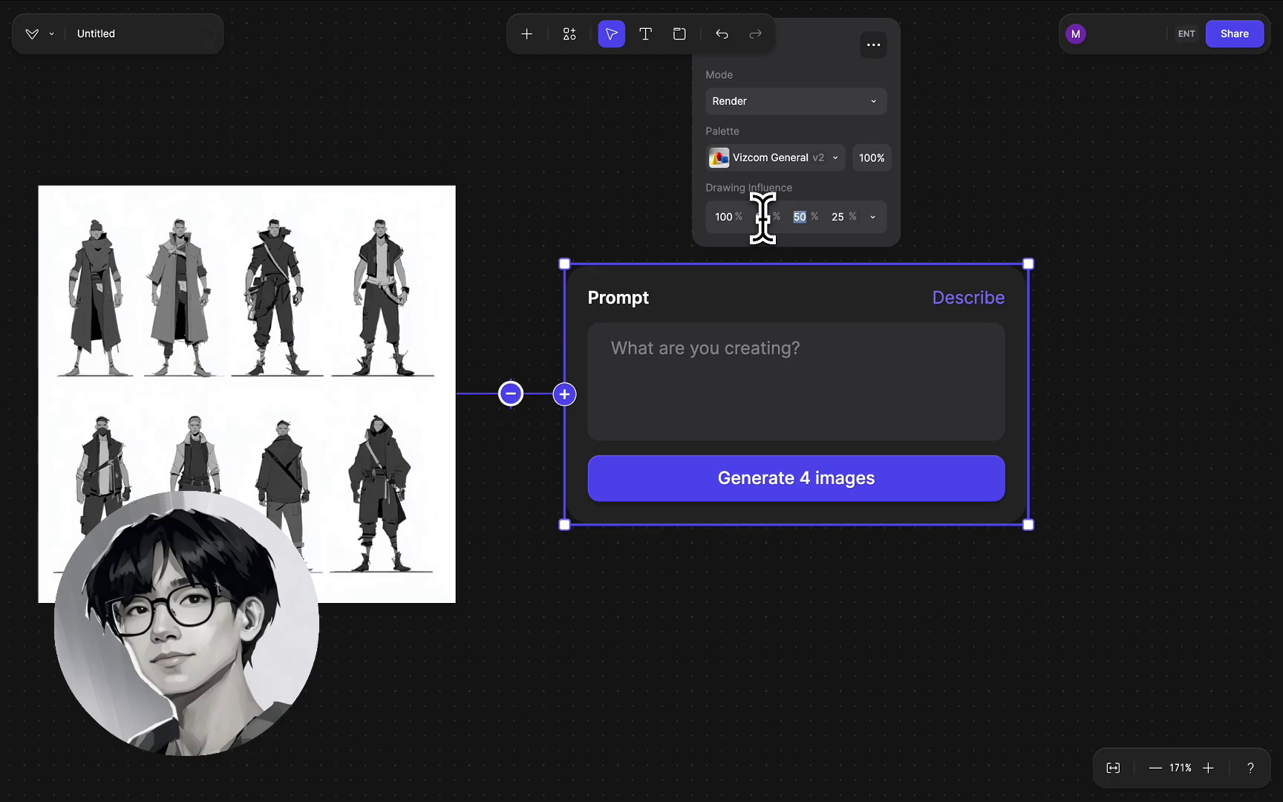
type("75")
key("Tab")
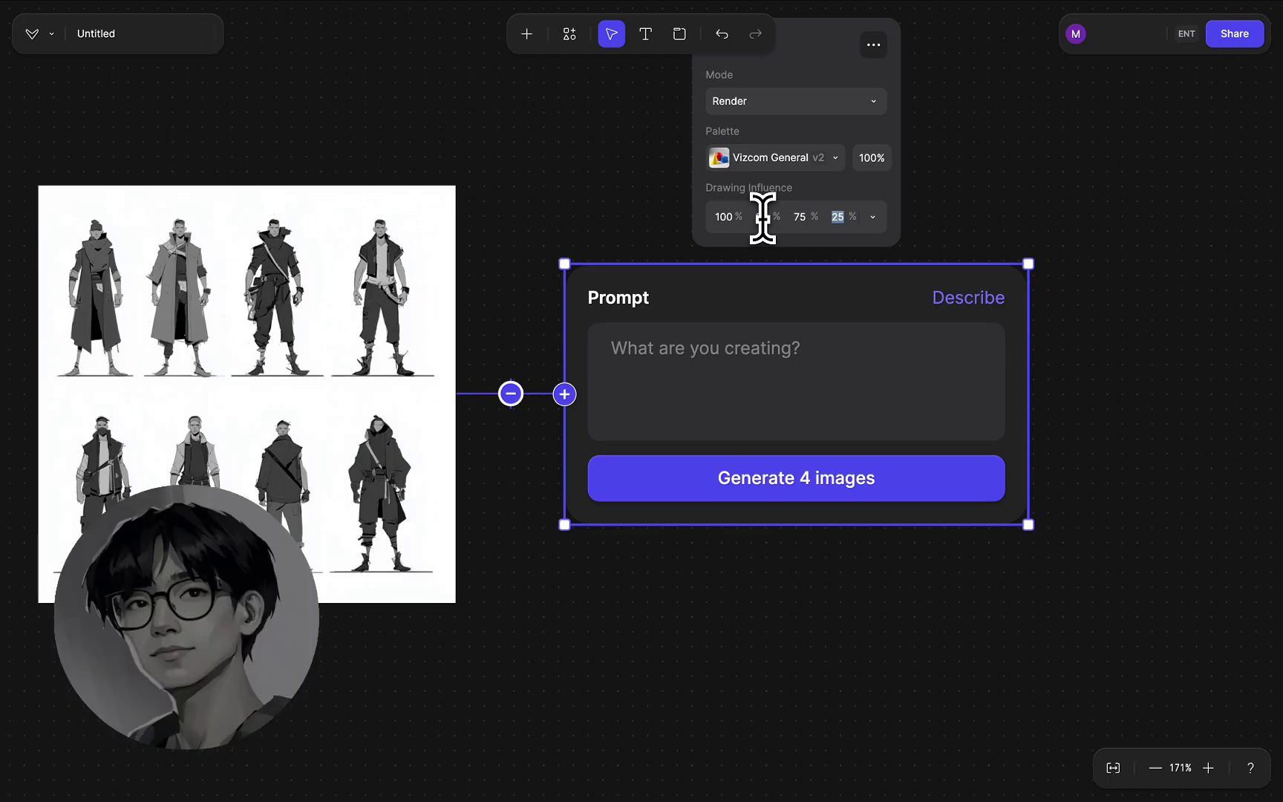
type("65")
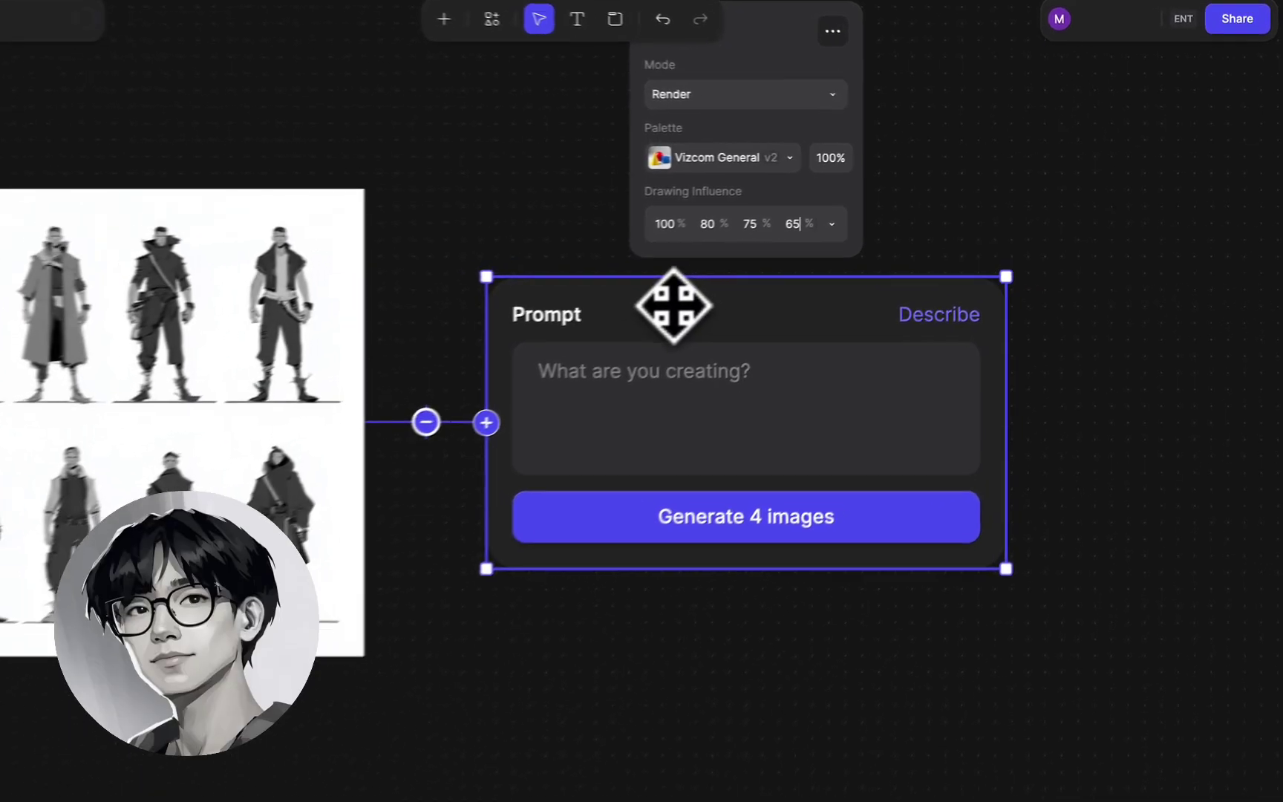
Step: Auto-describe the sketch, correct the prompt to 'tactical military', and generate four images
left_click(967, 297)
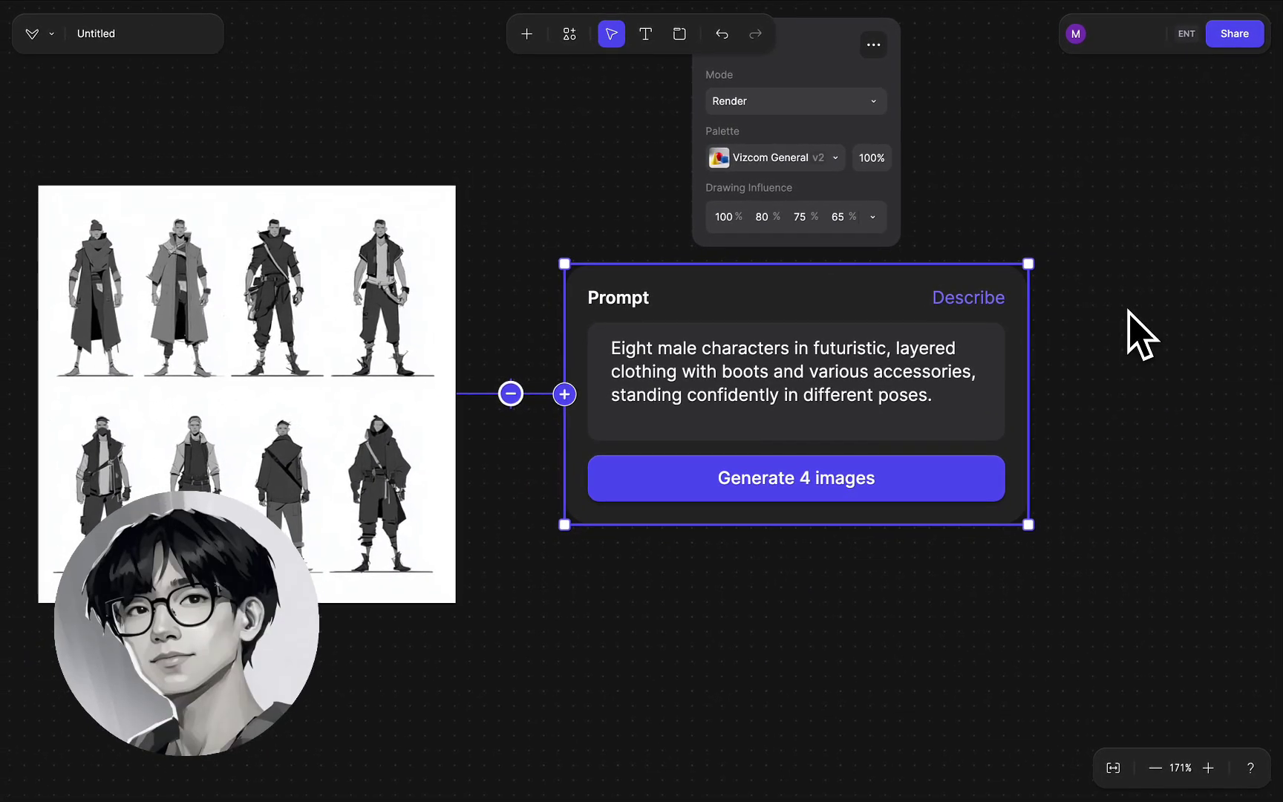
left_click(968, 298)
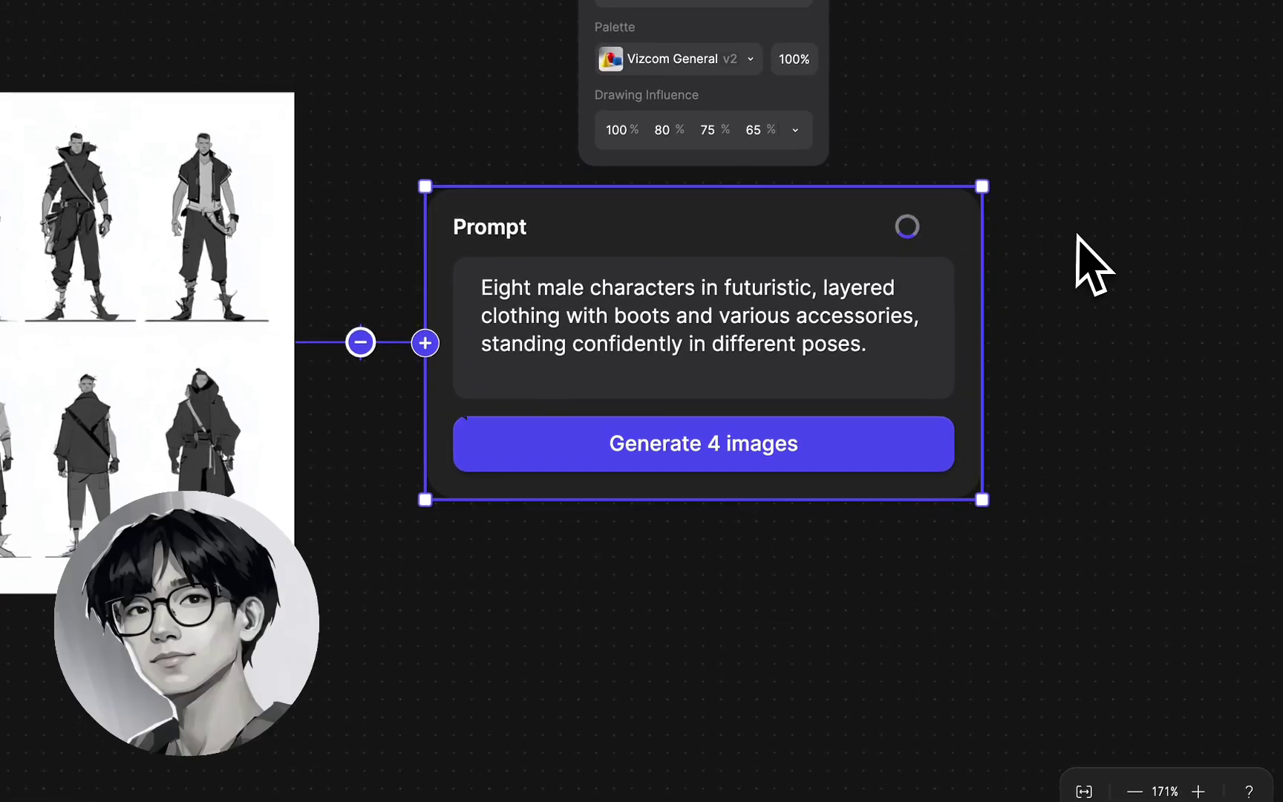
left_click(872, 281)
type("tactial mil")
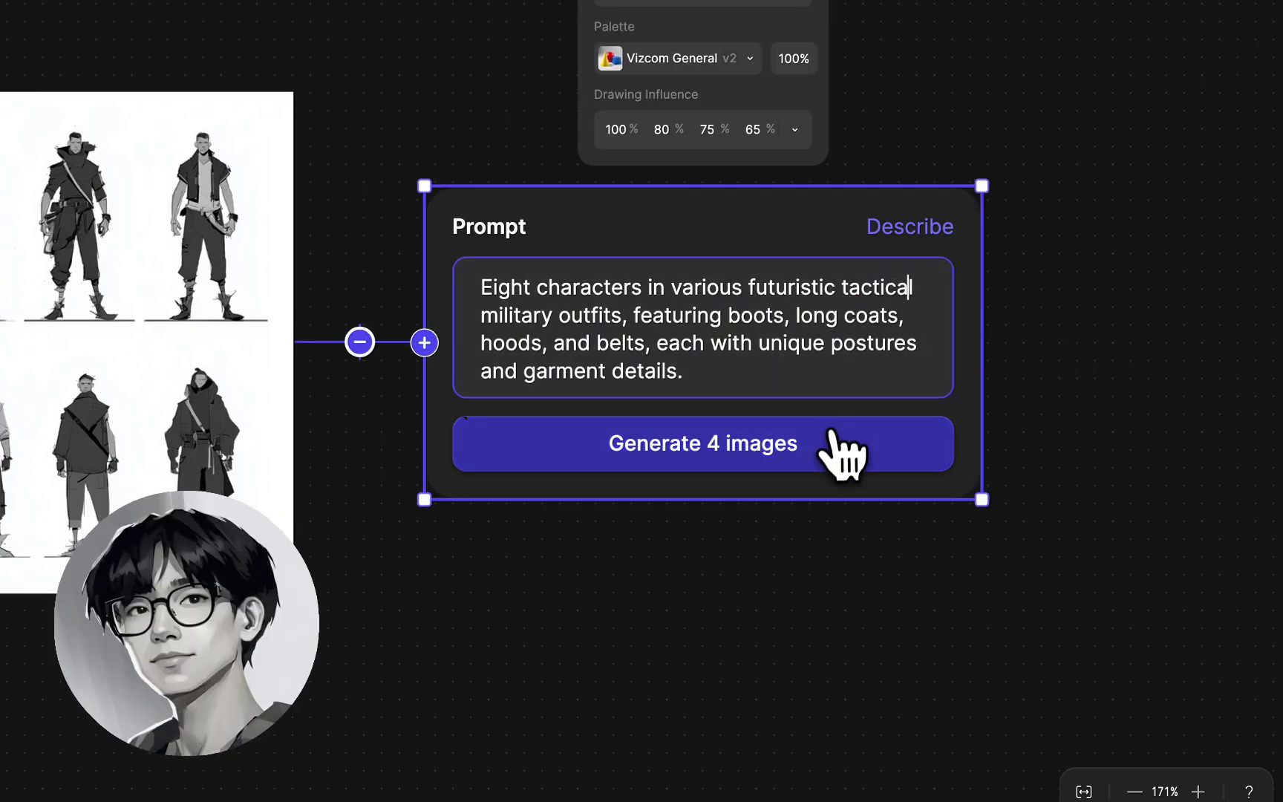
left_click(845, 454)
Step: Jump to the new renders and queue batches with Realistic Product, Cyber Cel and Design Sketch palettes
left_click(676, 769)
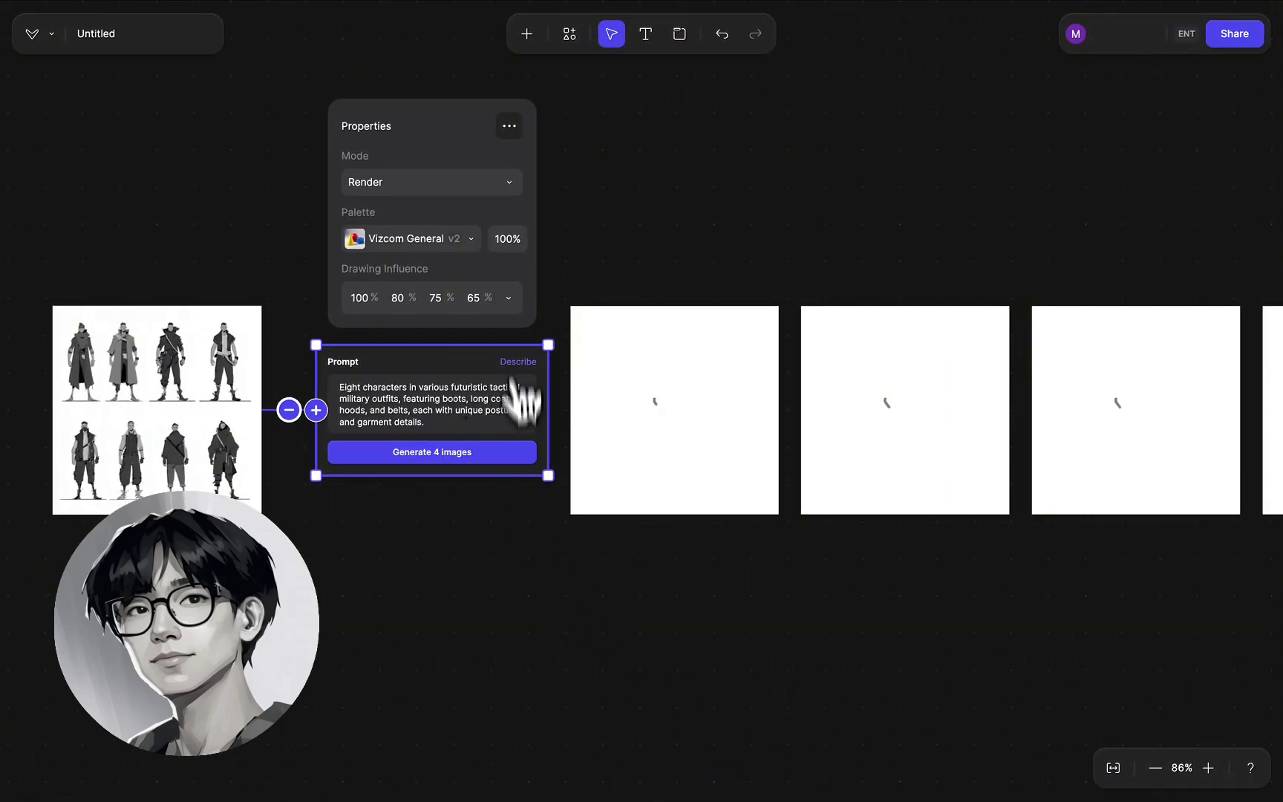
left_click(453, 239)
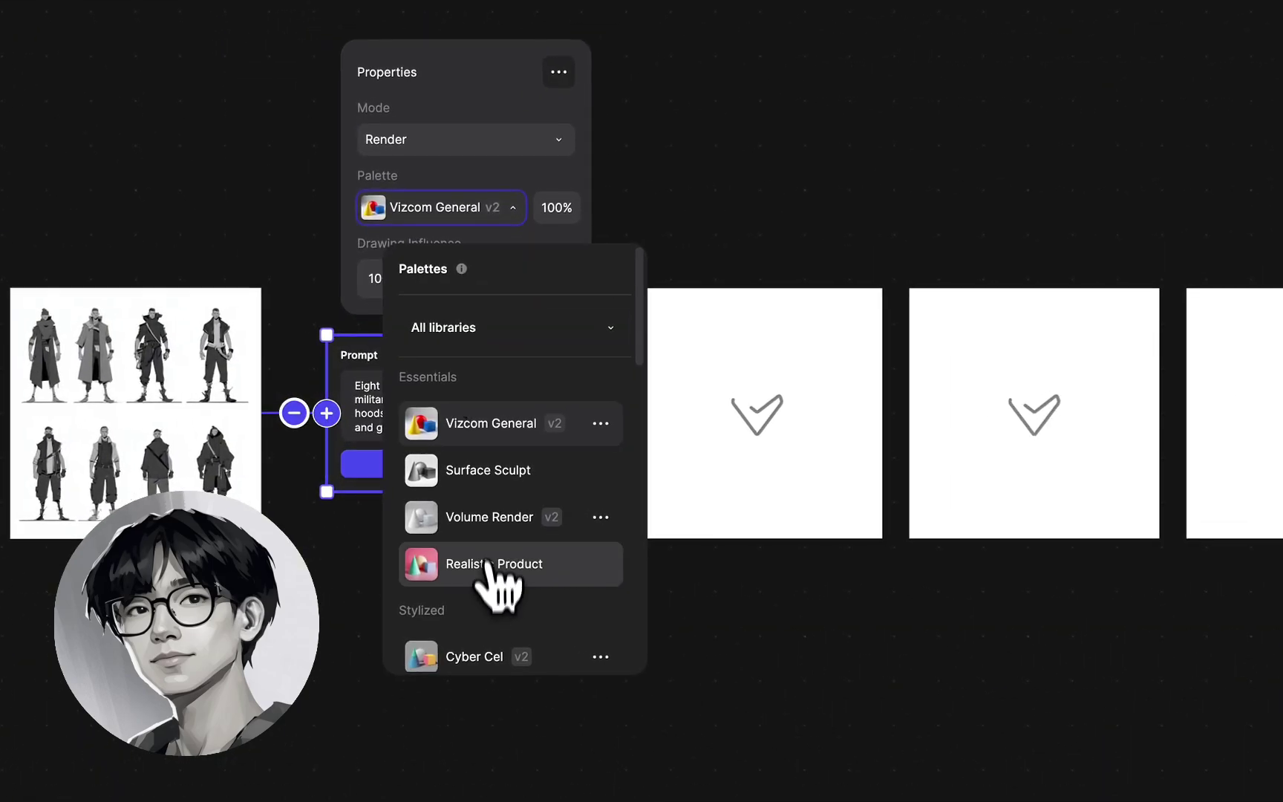
left_click(454, 536)
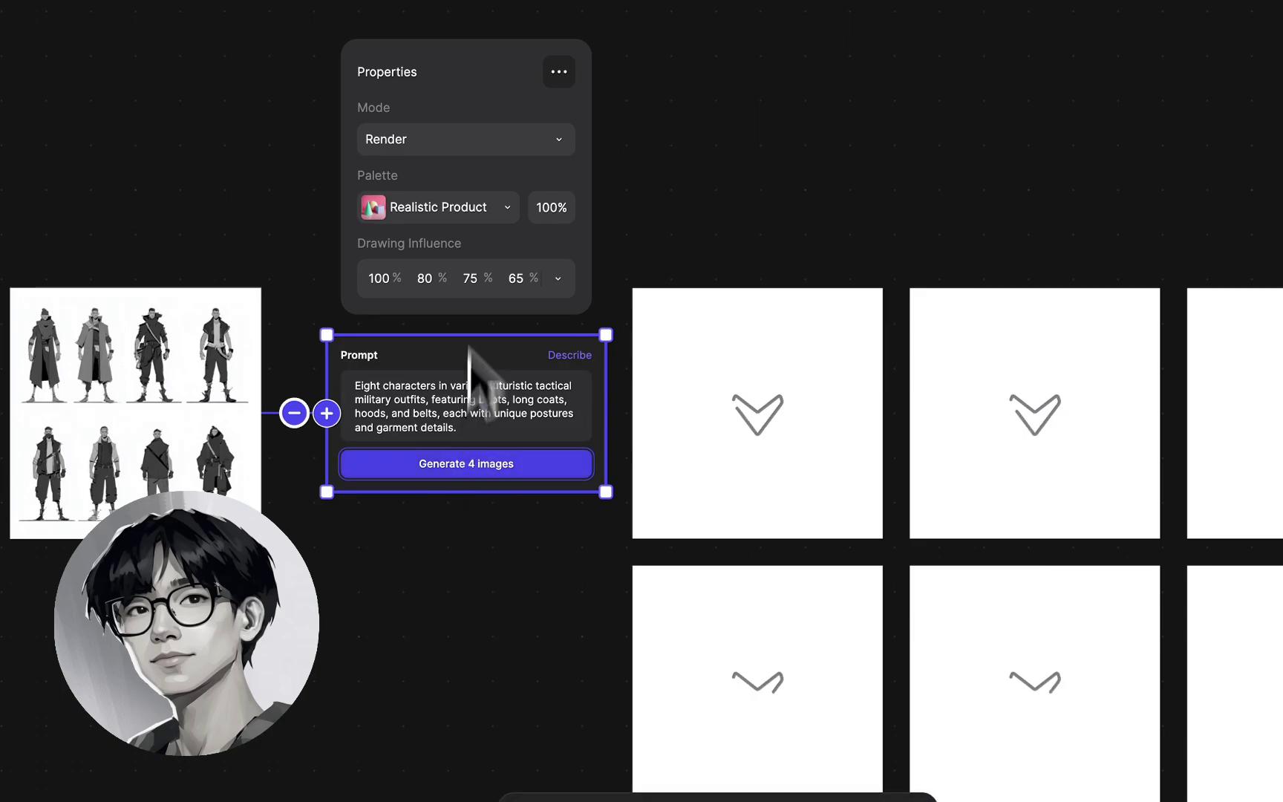
left_click(494, 209)
scroll(501, 557, "down", 2)
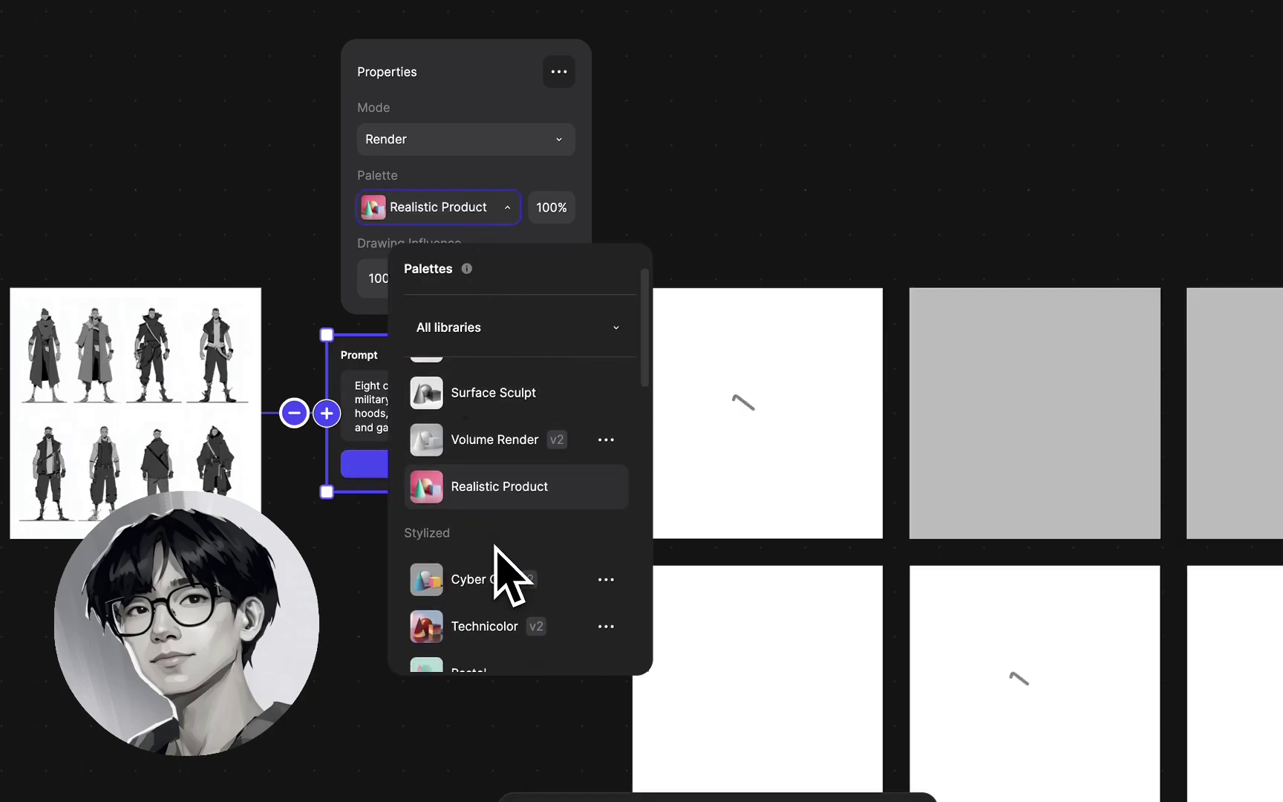
left_click(495, 575)
left_click(474, 208)
scroll(530, 545, "down", 4)
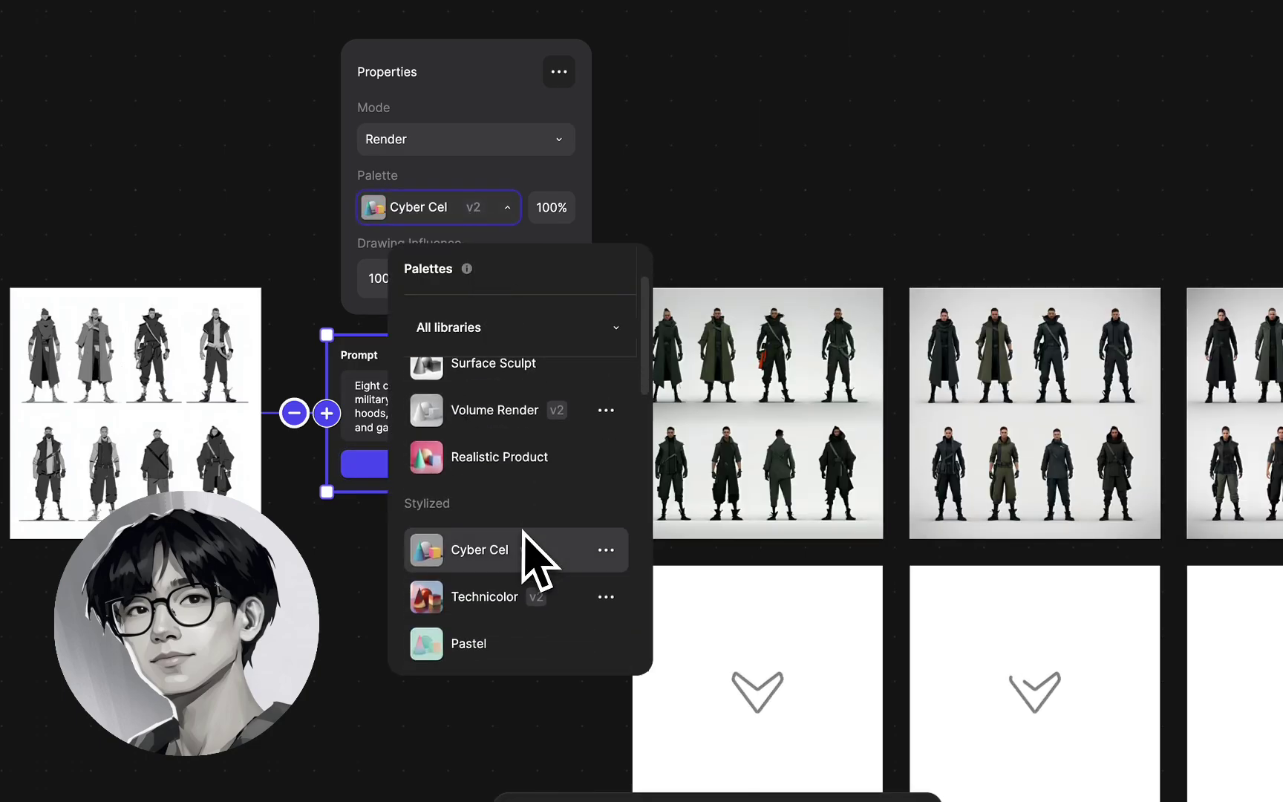
left_click(529, 512)
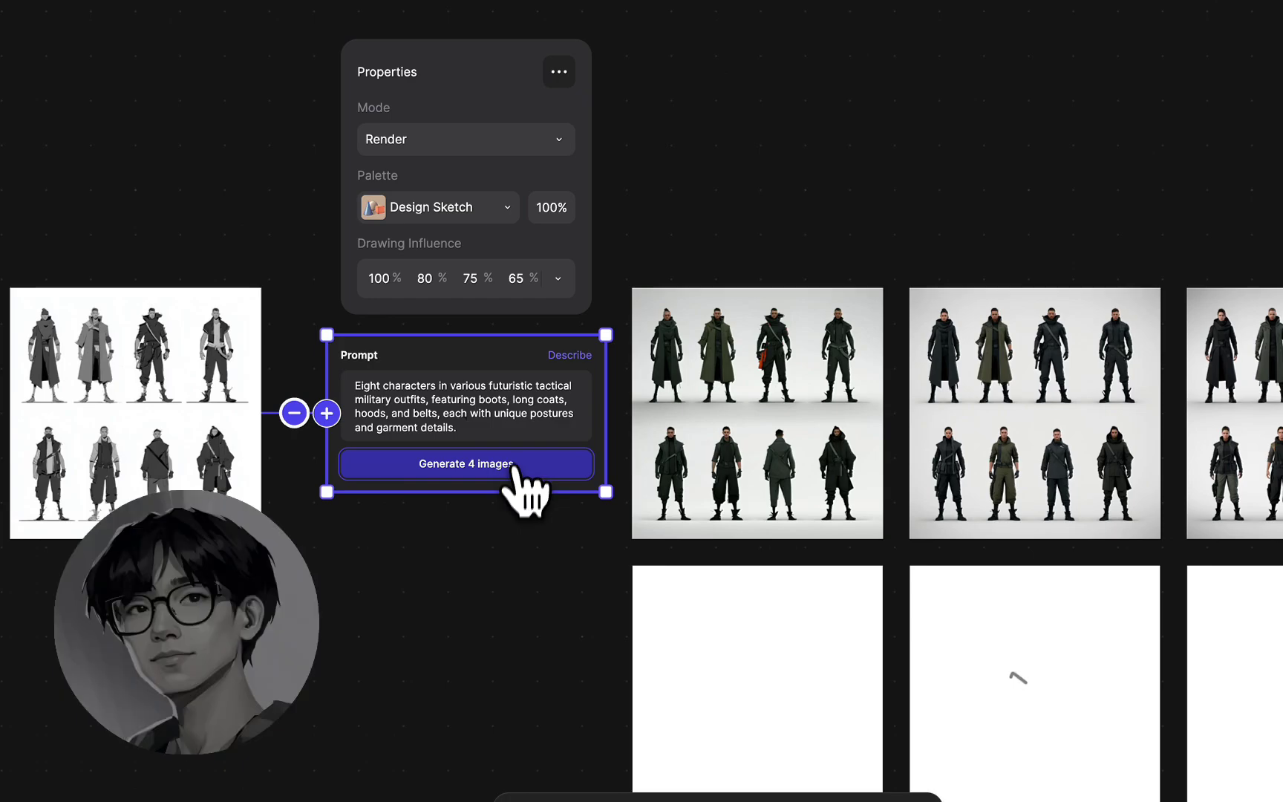
left_click(501, 630)
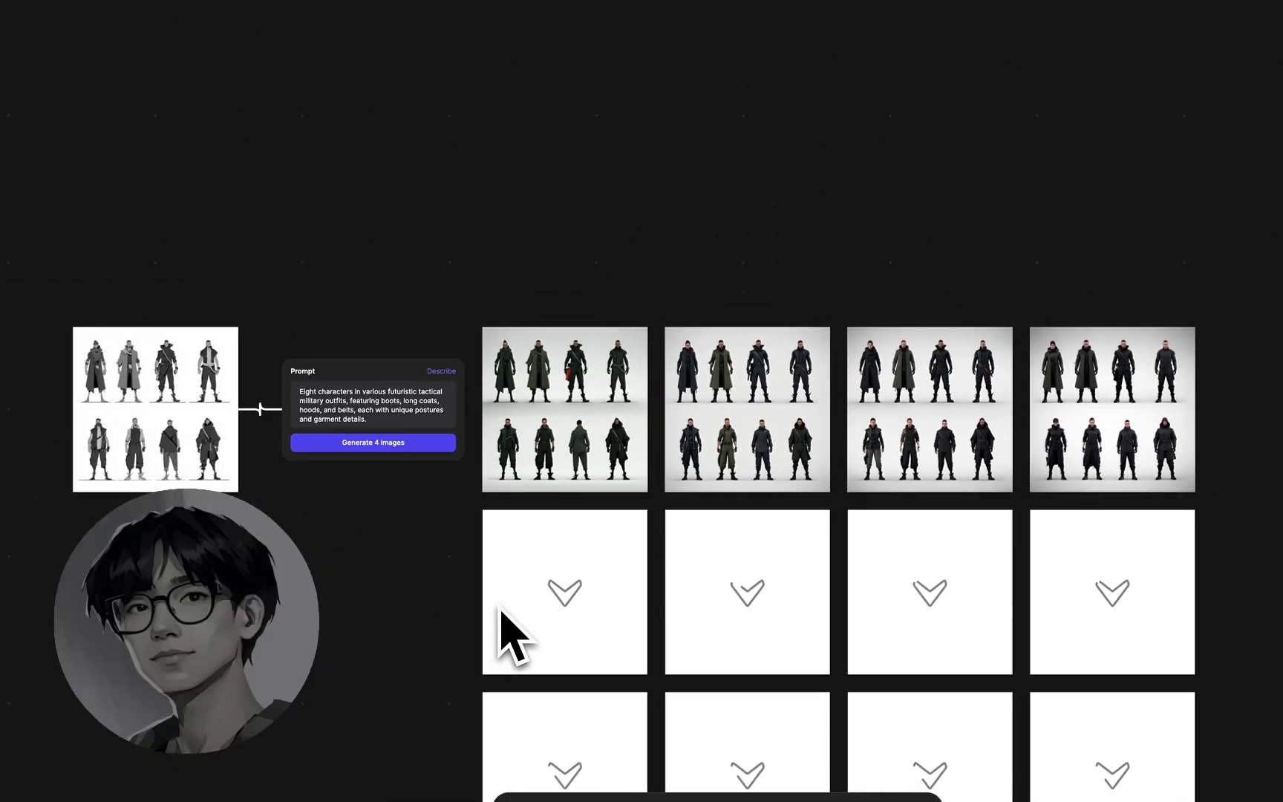
scroll(472, 594, "down", 3)
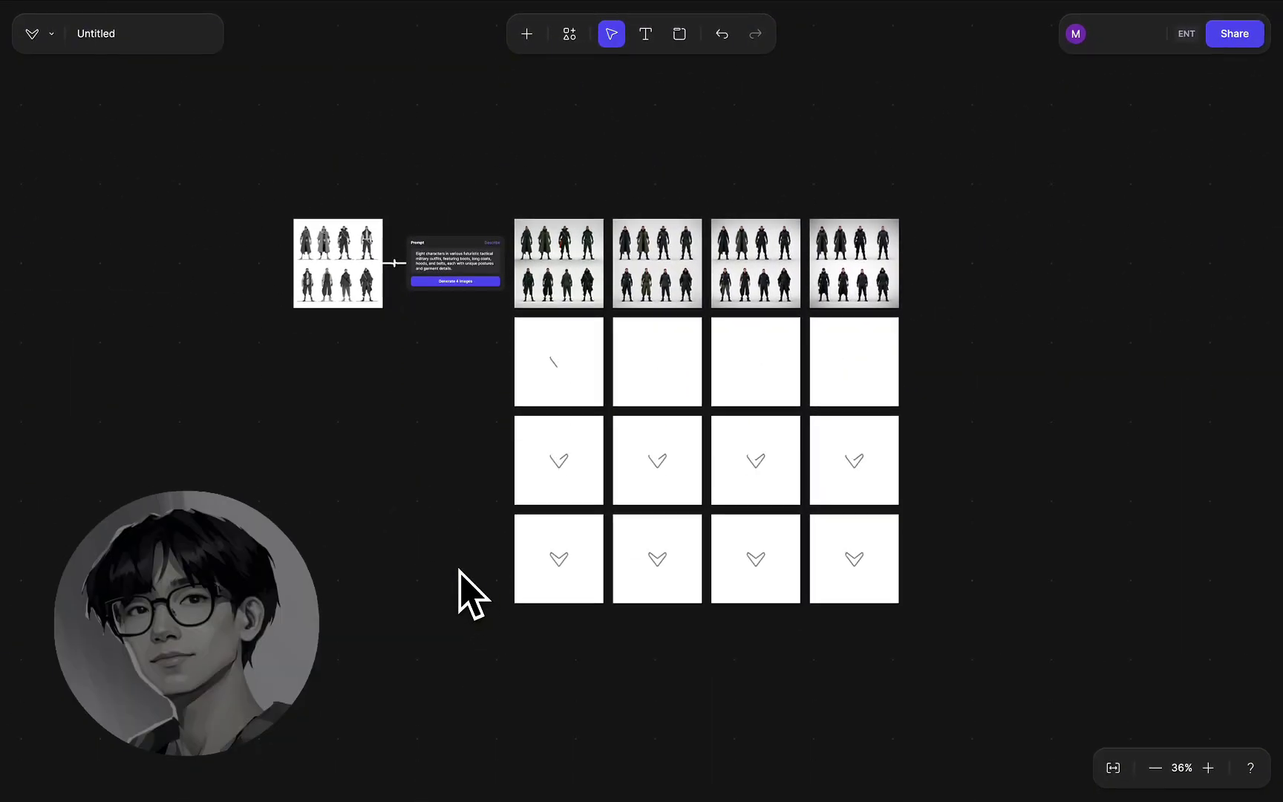
Step: Pan across the generated image grid and open the blue-coat character sheet in the editor
key("ctrl+equal")
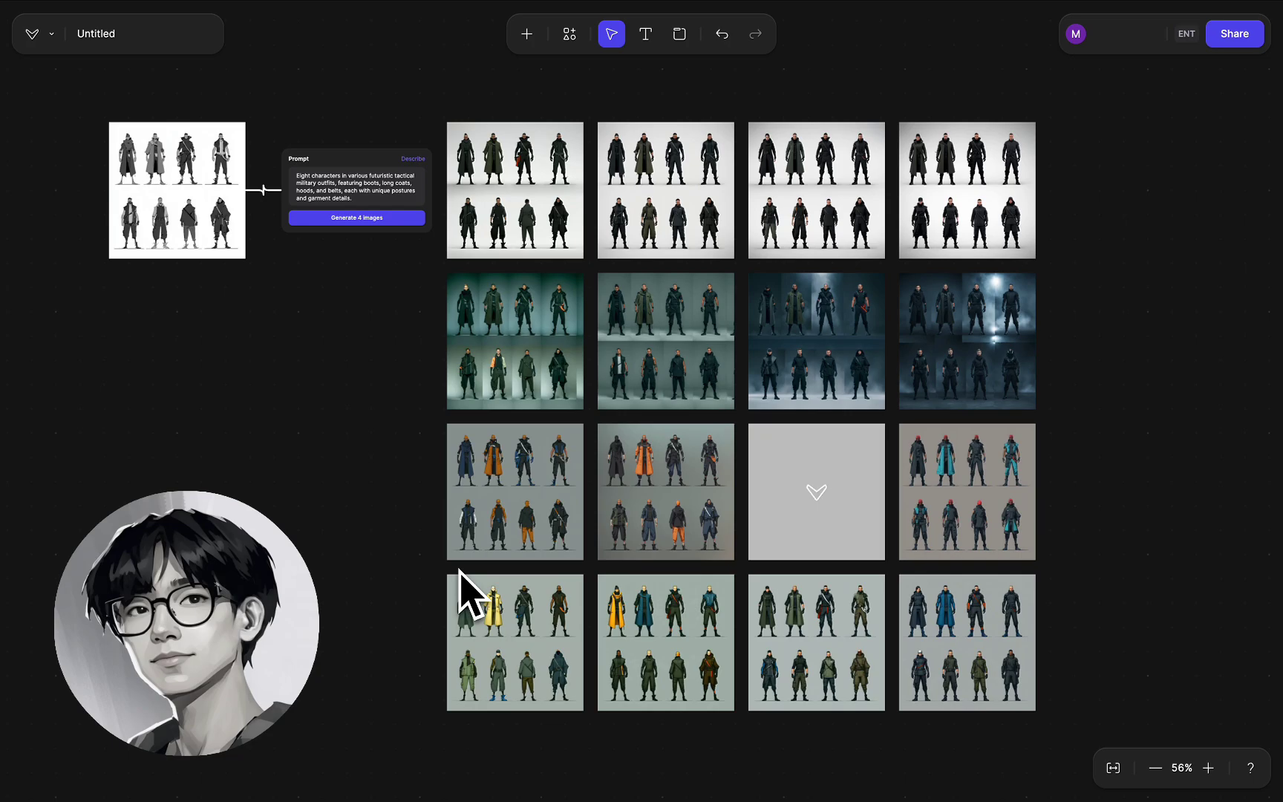
scroll(459, 572, "up", 9)
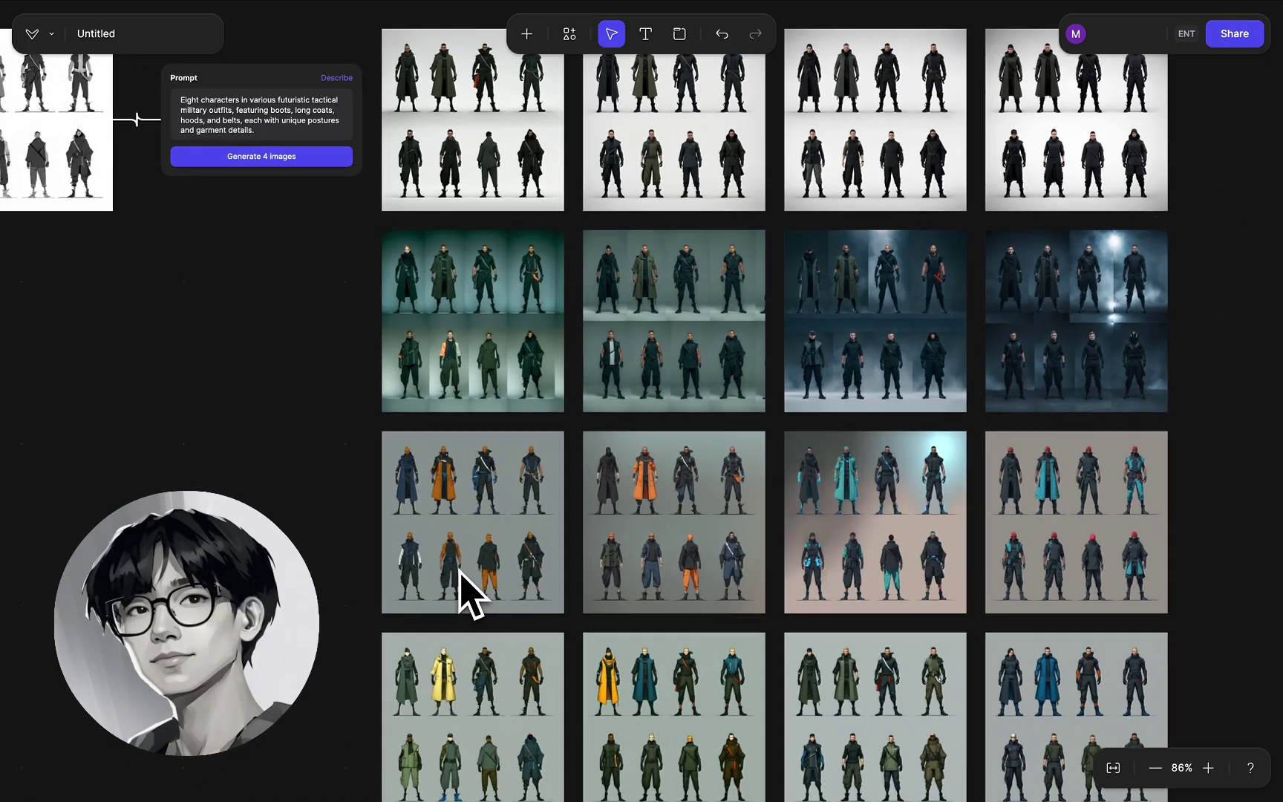
scroll(458, 572, "up", 5)
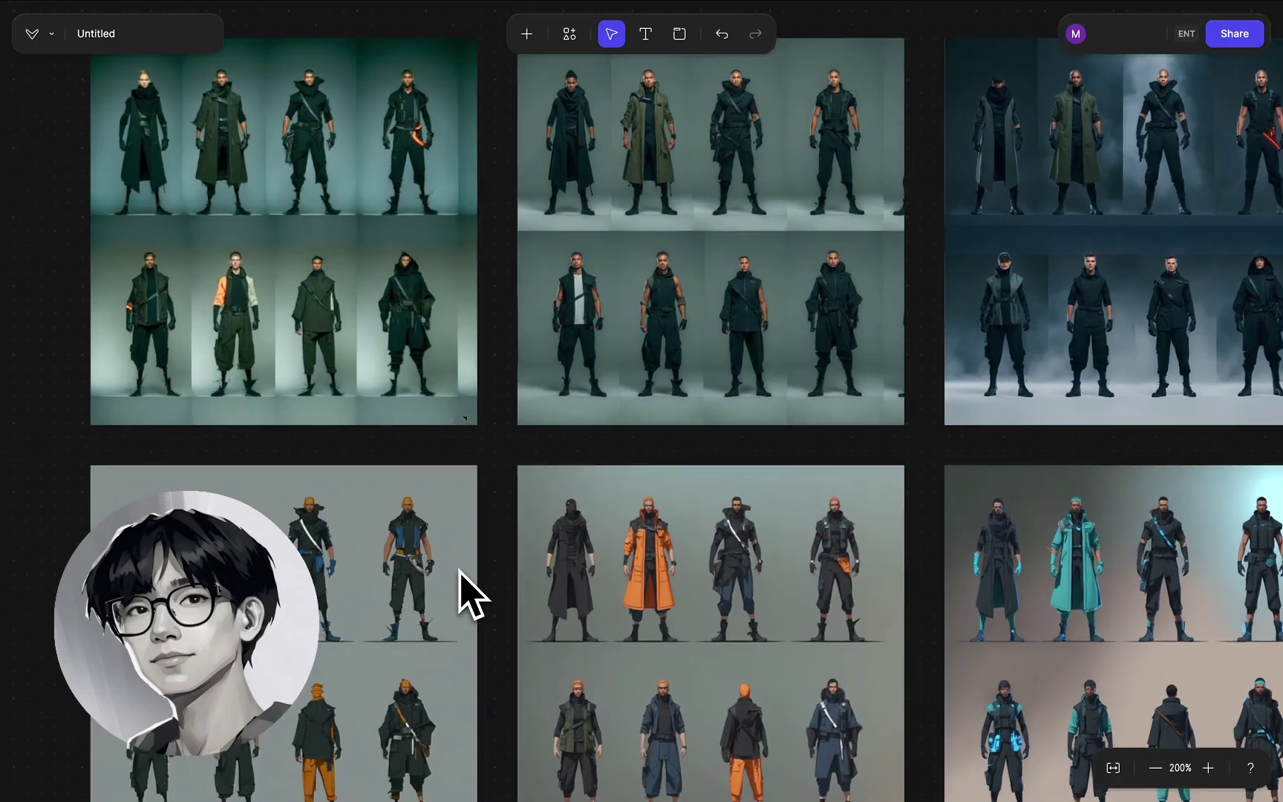
scroll(459, 572, "up", 7)
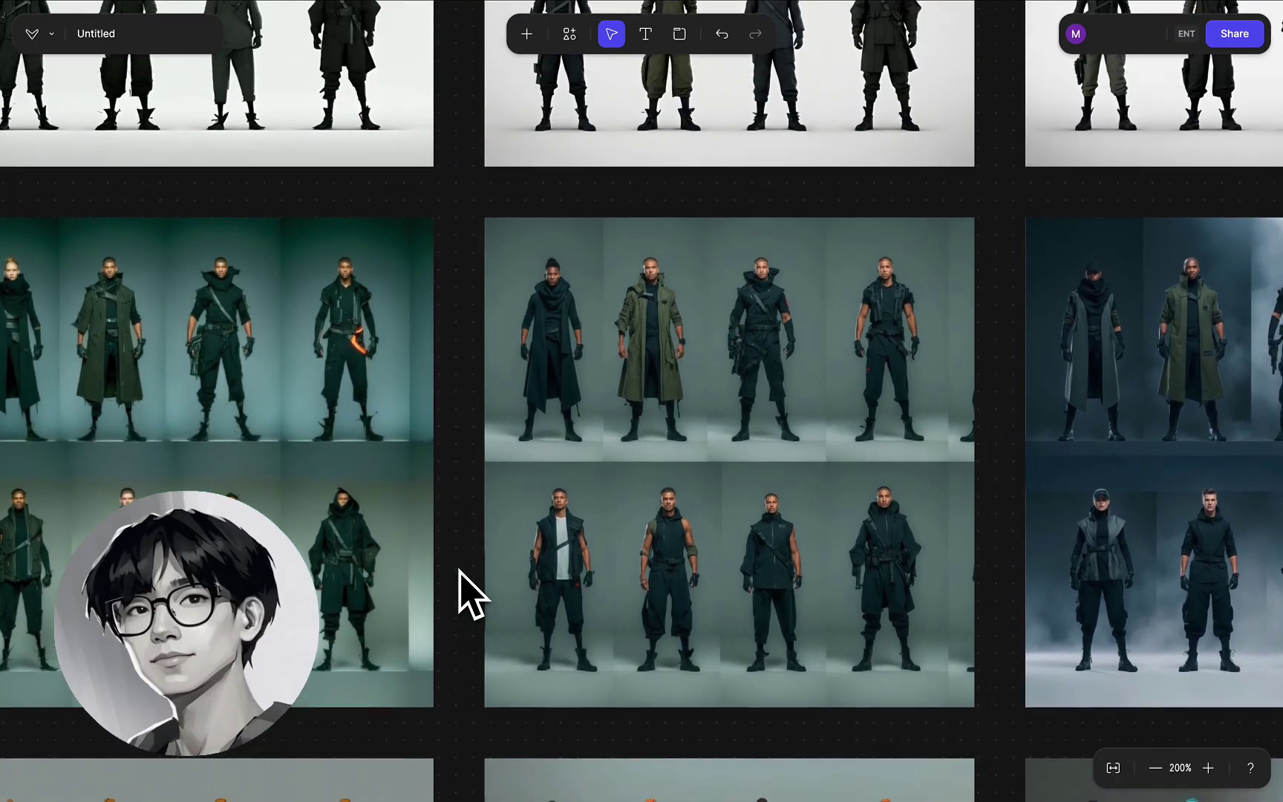
scroll(459, 572, "right", 3)
scroll(459, 571, "right", 5)
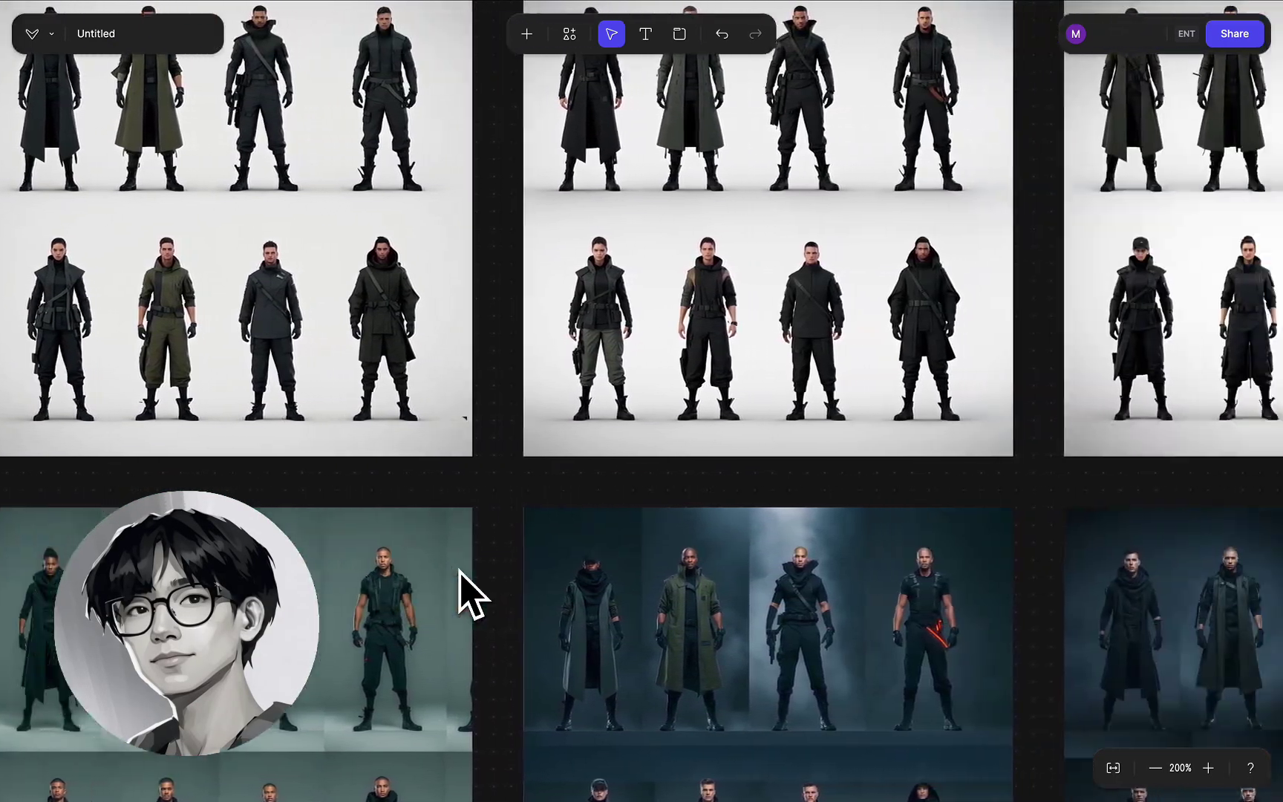
scroll(459, 572, "down", 5)
scroll(459, 572, "down", 8)
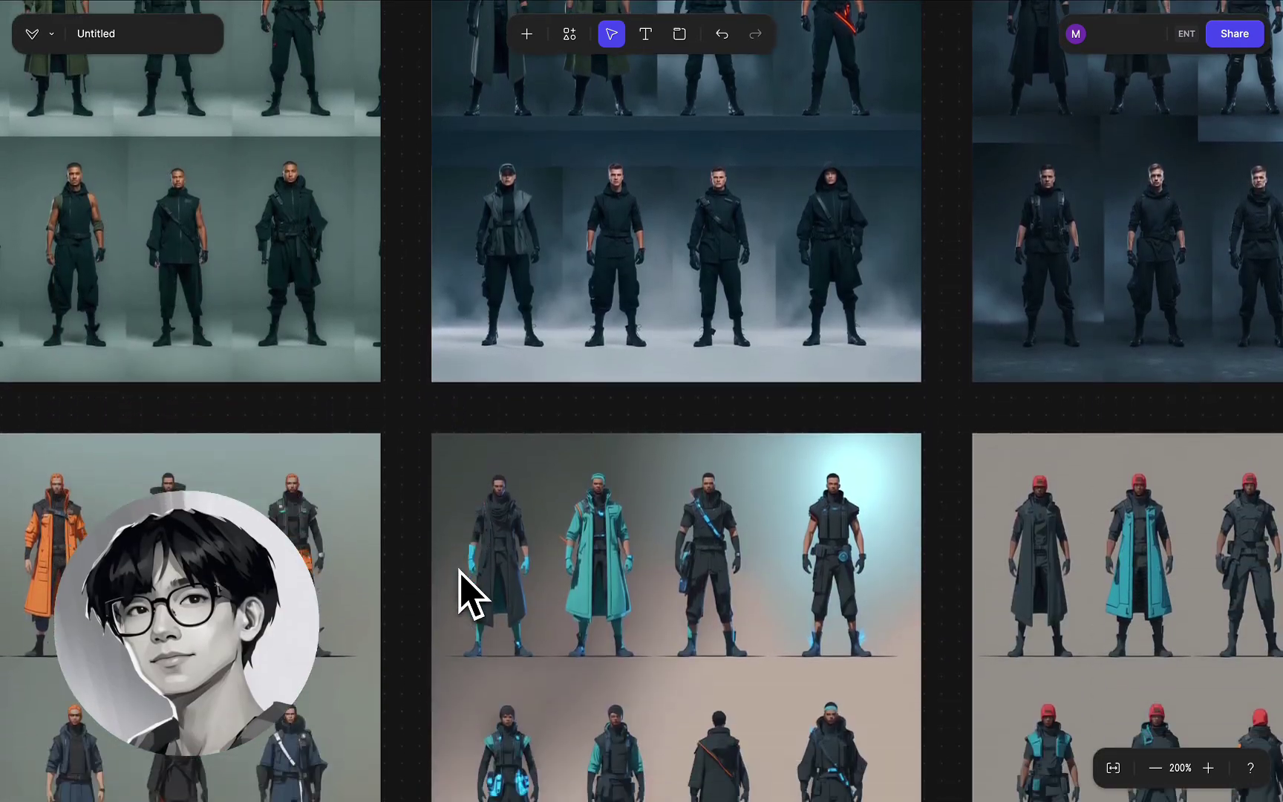
scroll(459, 570, "left", 11)
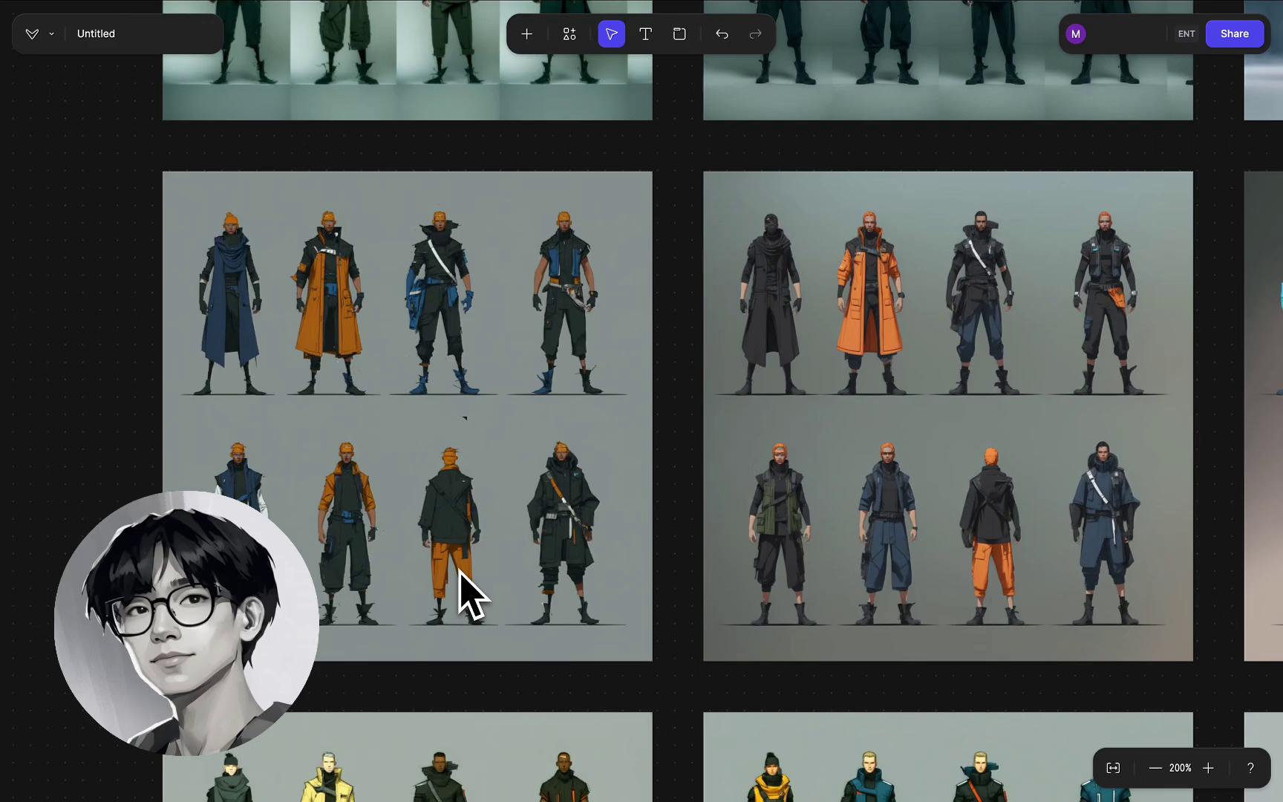
scroll(459, 572, "down", 7)
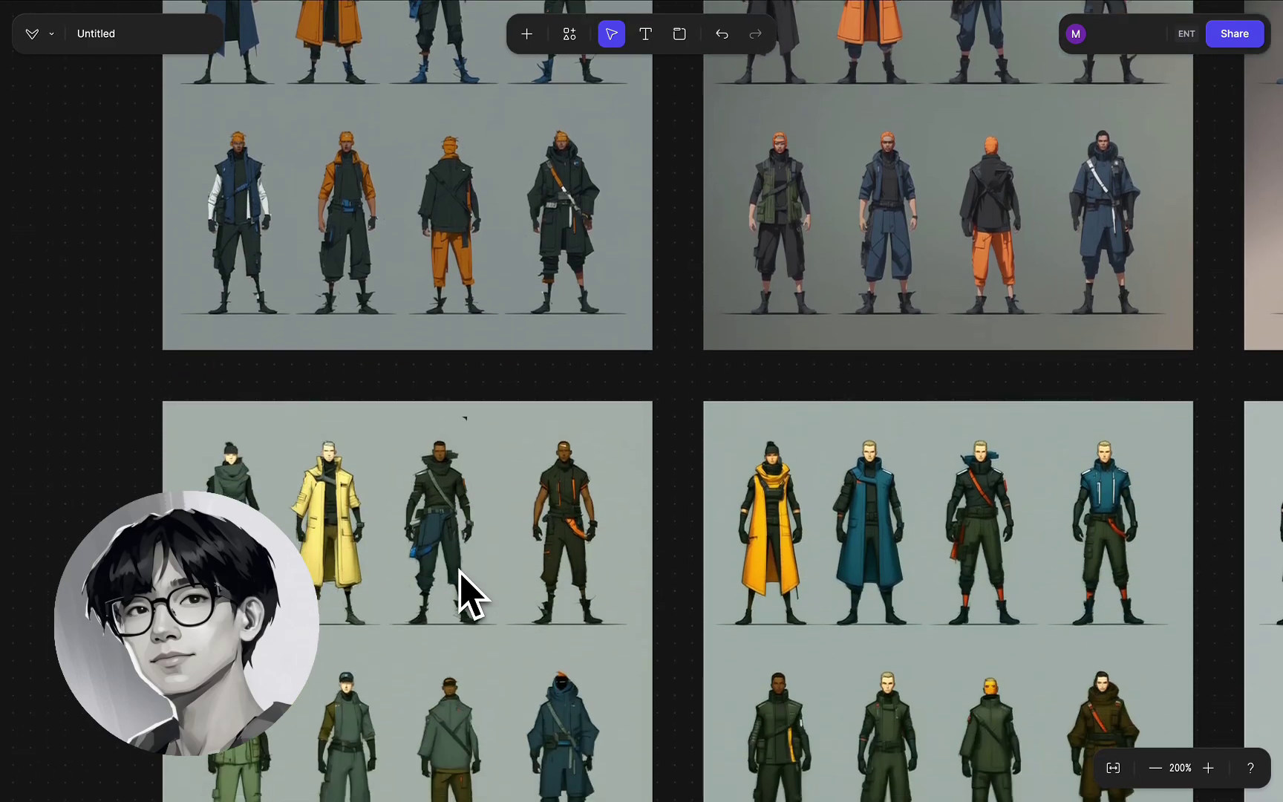
scroll(459, 572, "right", 1)
scroll(459, 593, "right", 12)
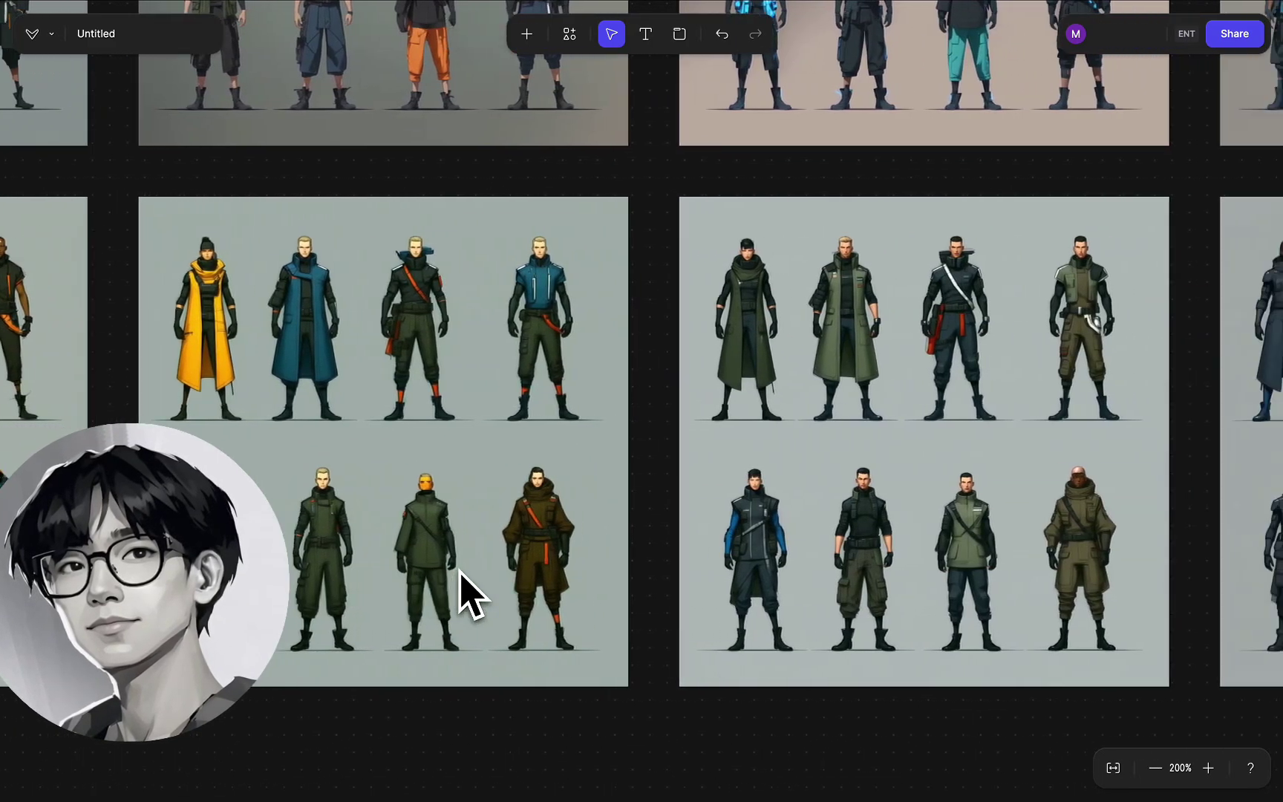
scroll(460, 573, "up", 8)
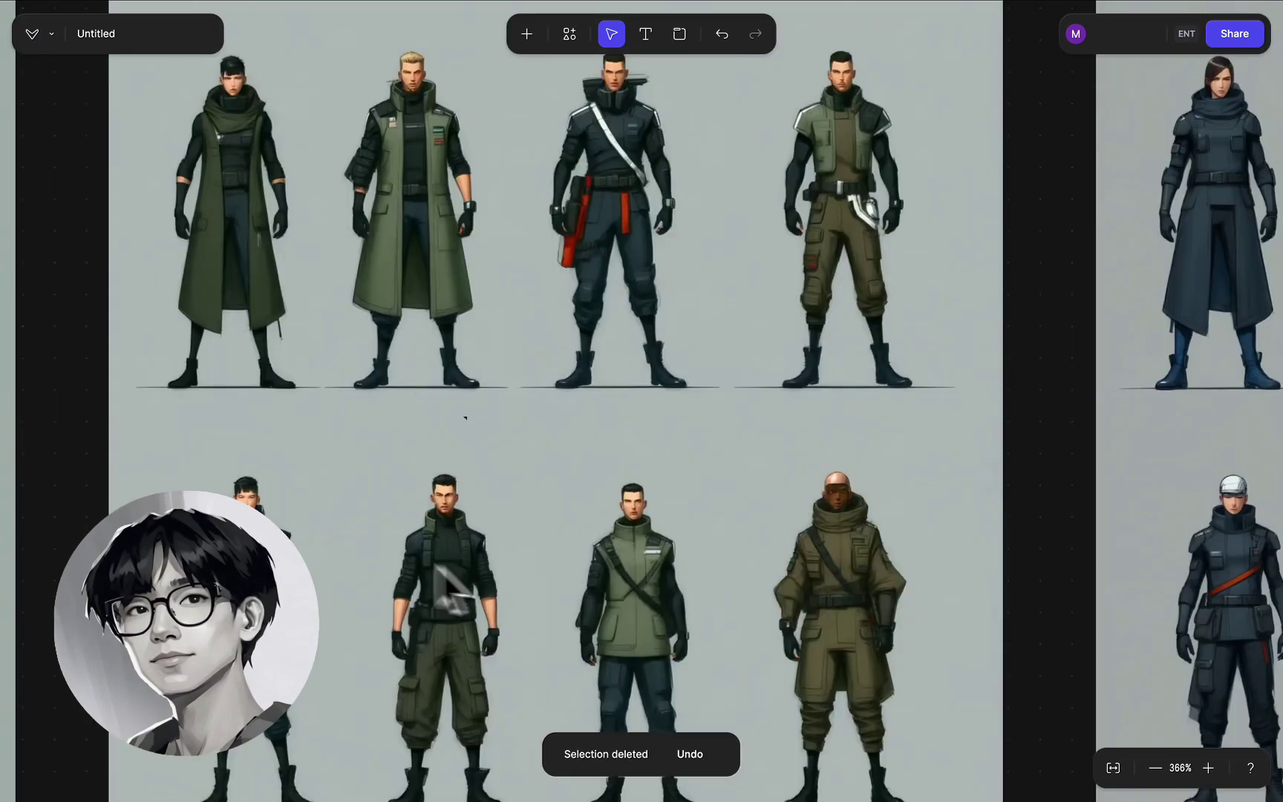
scroll(465, 418, "right", 3)
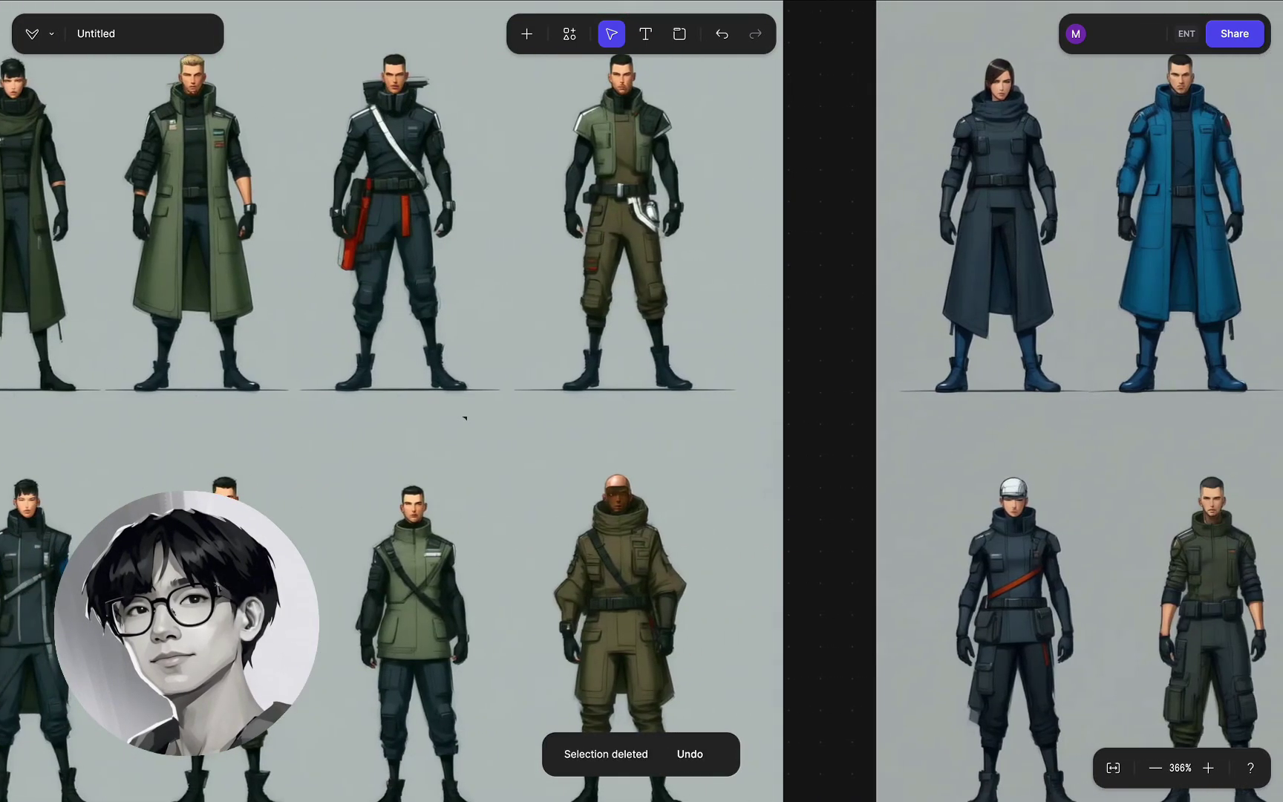
scroll(533, 346, "right", 7)
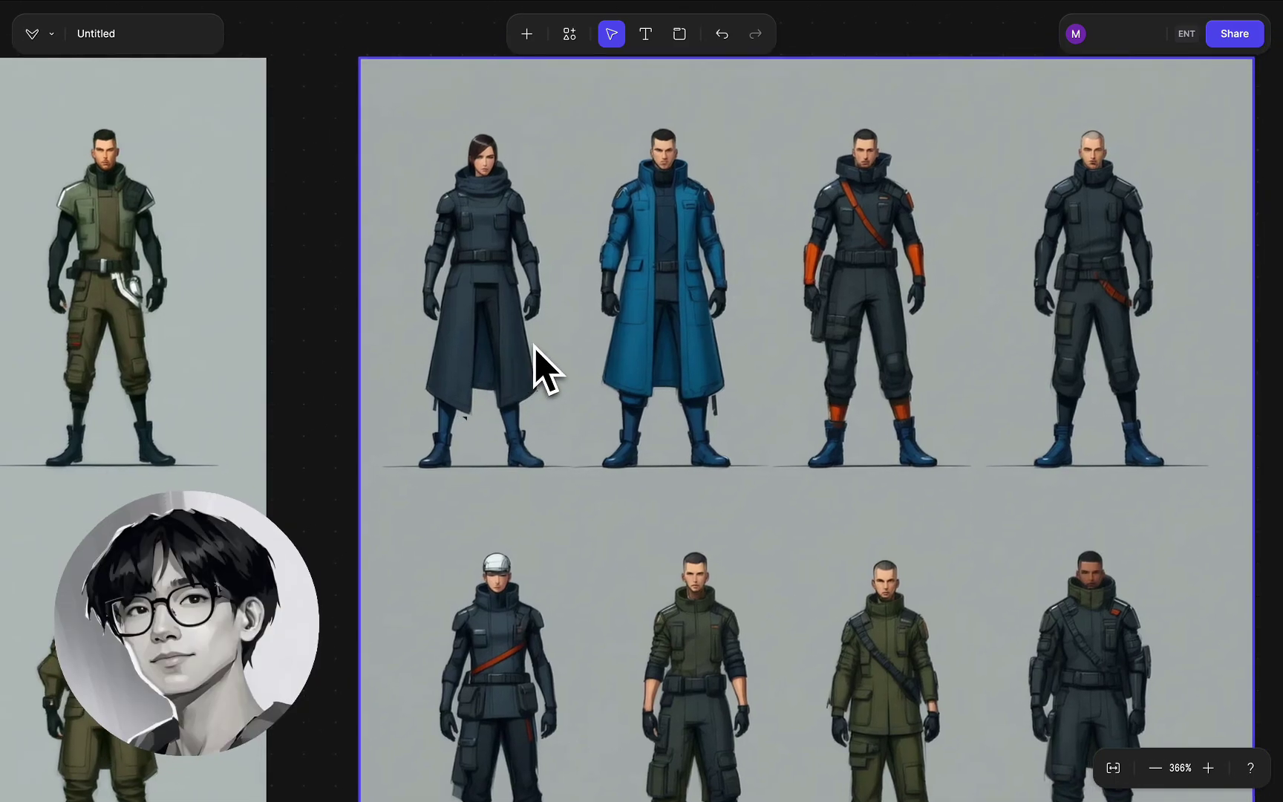
scroll(541, 364, "down", 3)
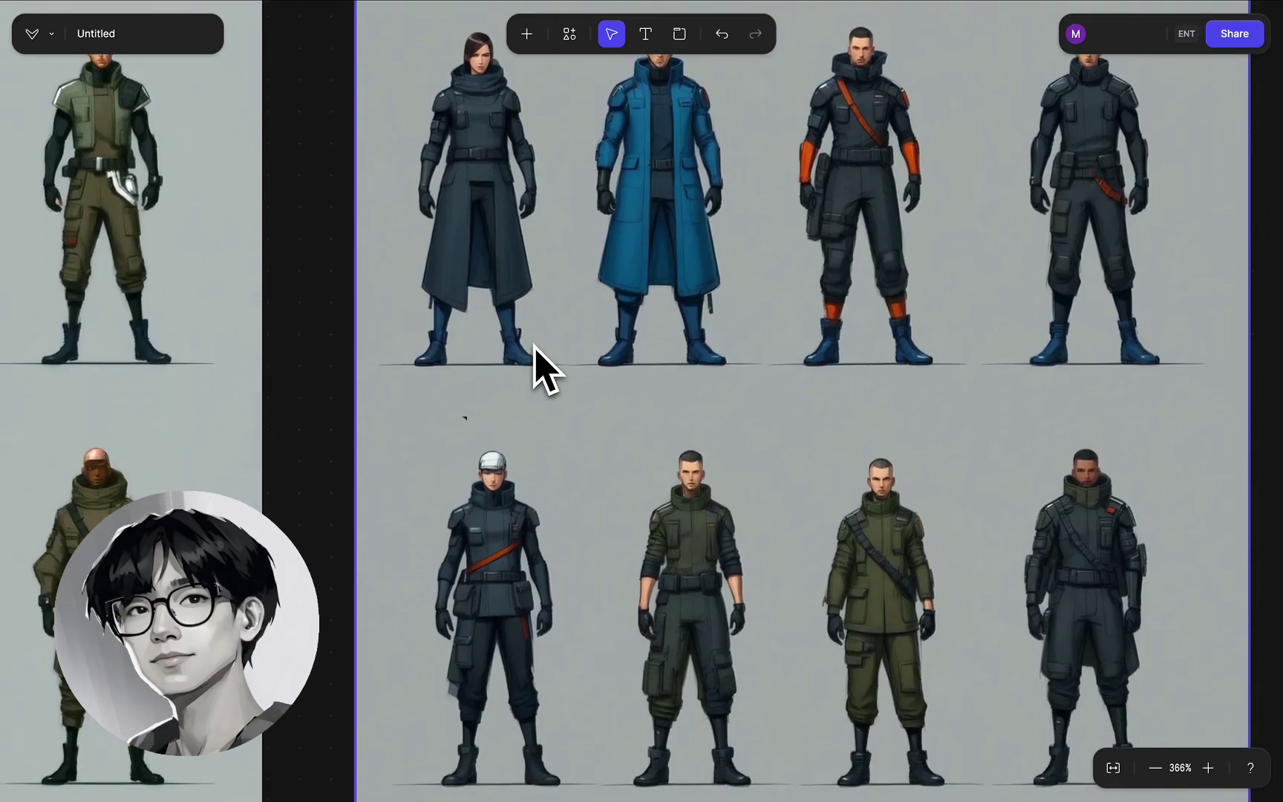
scroll(541, 364, "up", 3)
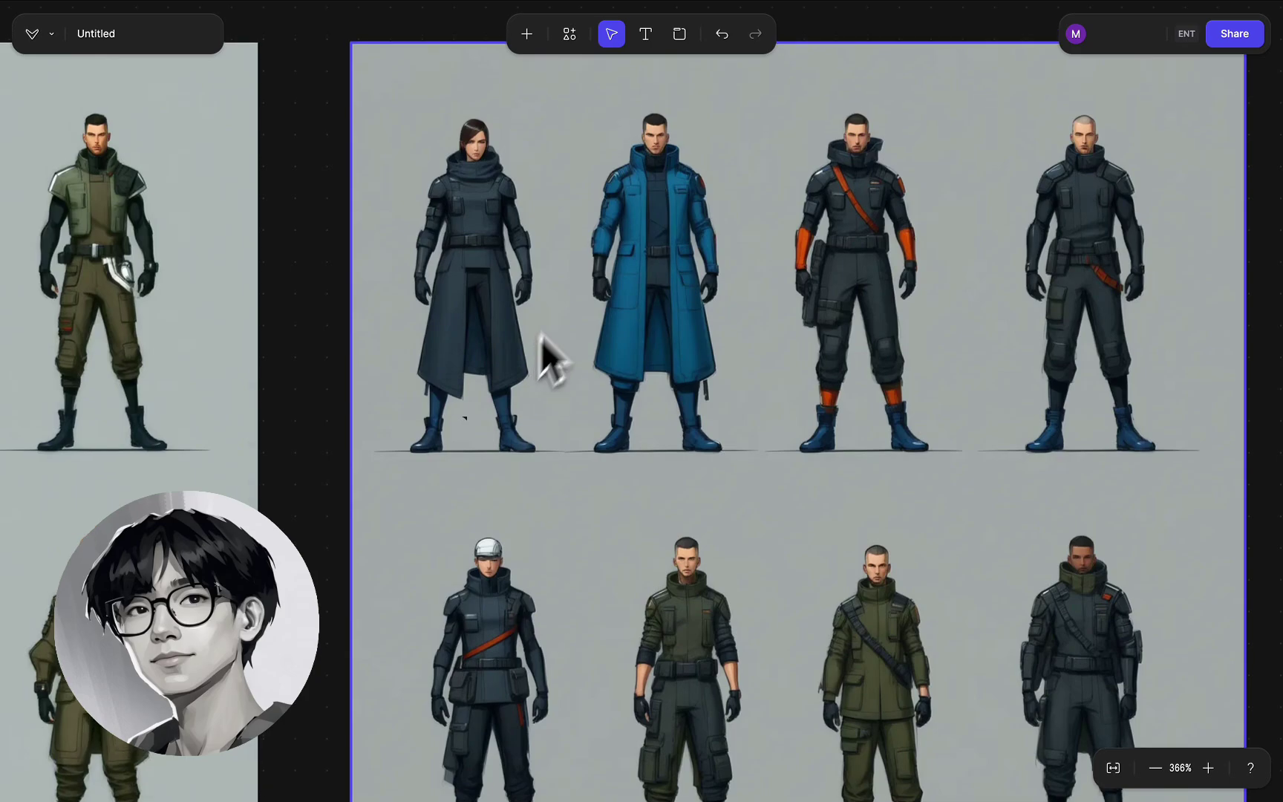
scroll(659, 166, "down", 5)
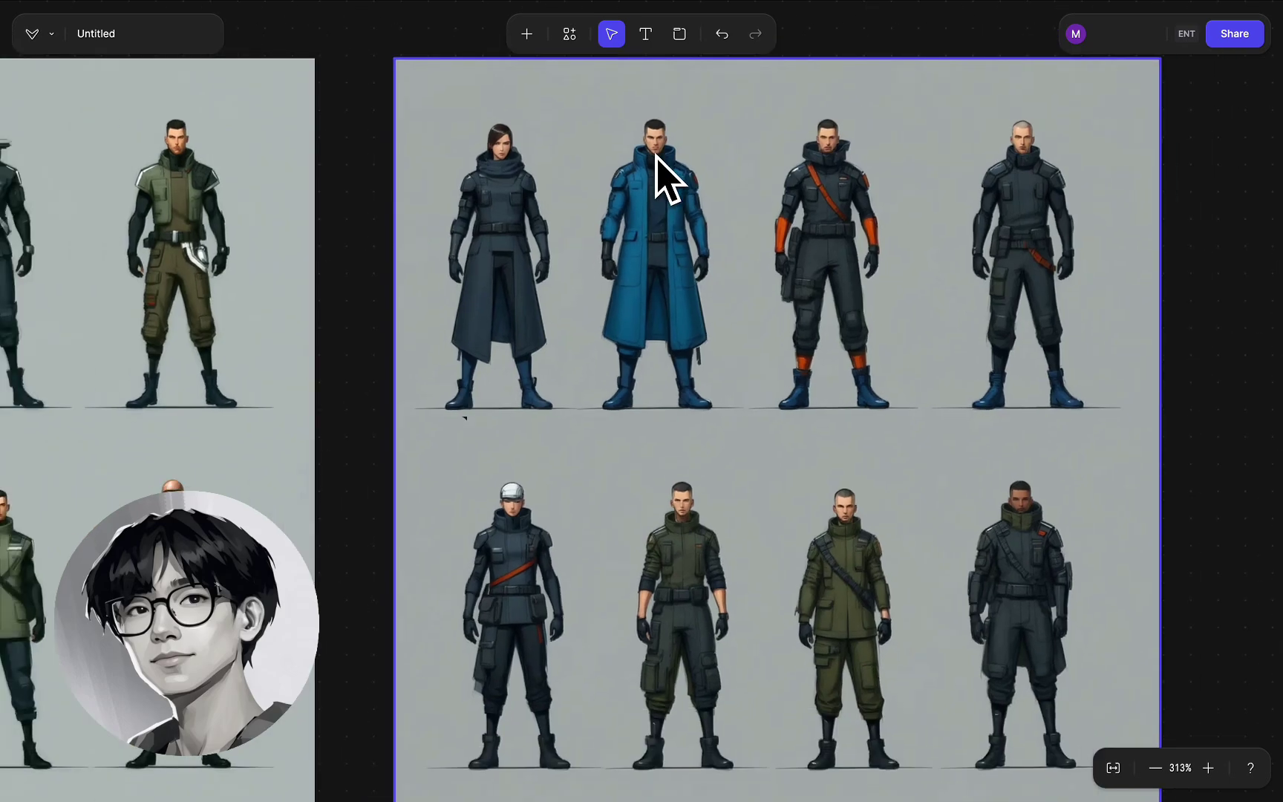
double_click(662, 172)
Step: Box the blue trench-coat figure with a rectangular selection and copy it to the clipboard
scroll(567, 214, "up", 5)
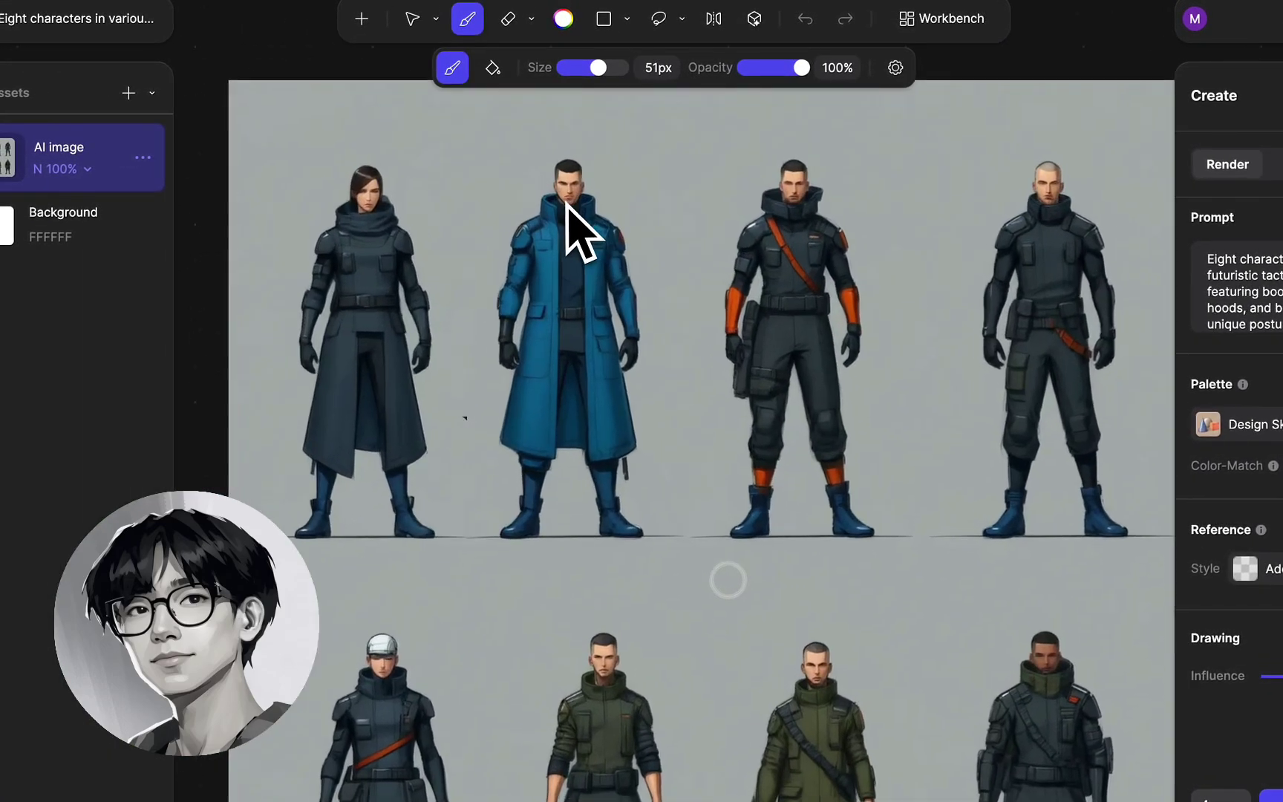
left_click(682, 20)
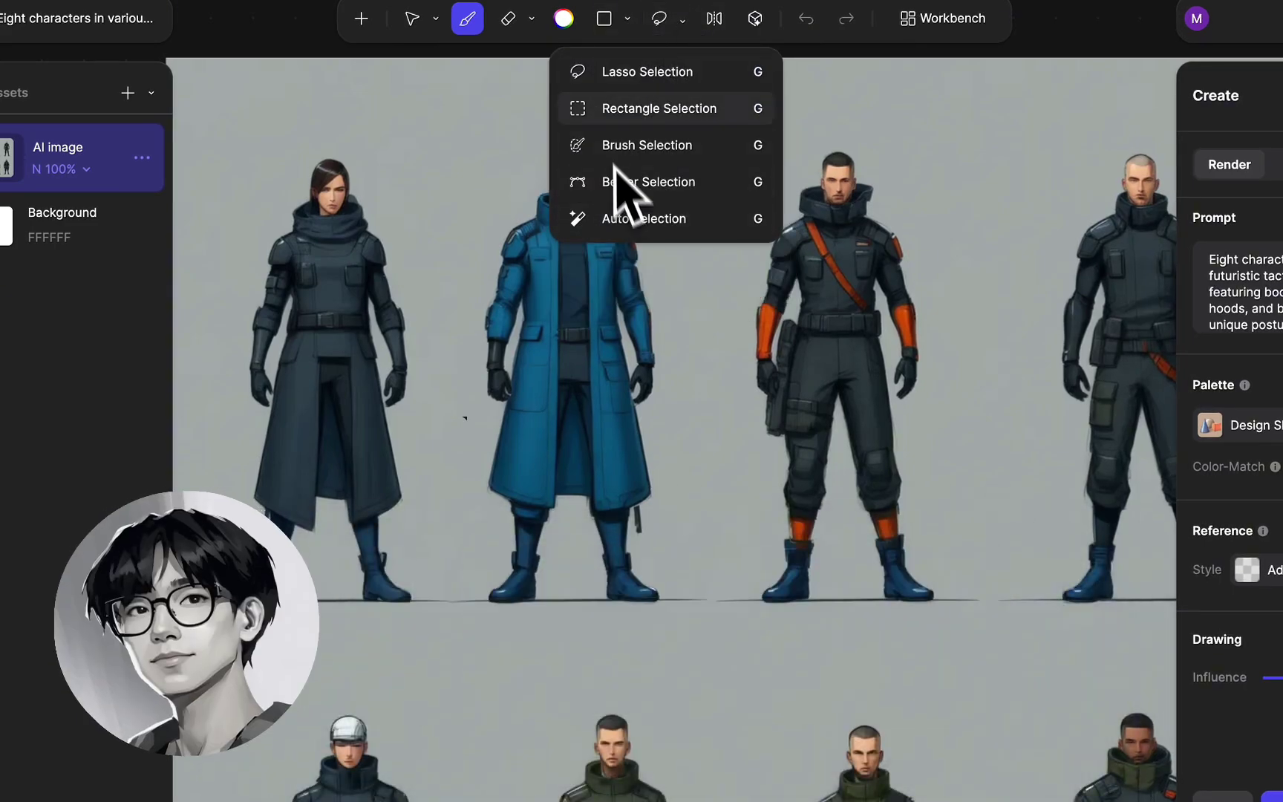
left_click(619, 108)
left_click_drag(677, 506, 701, 610)
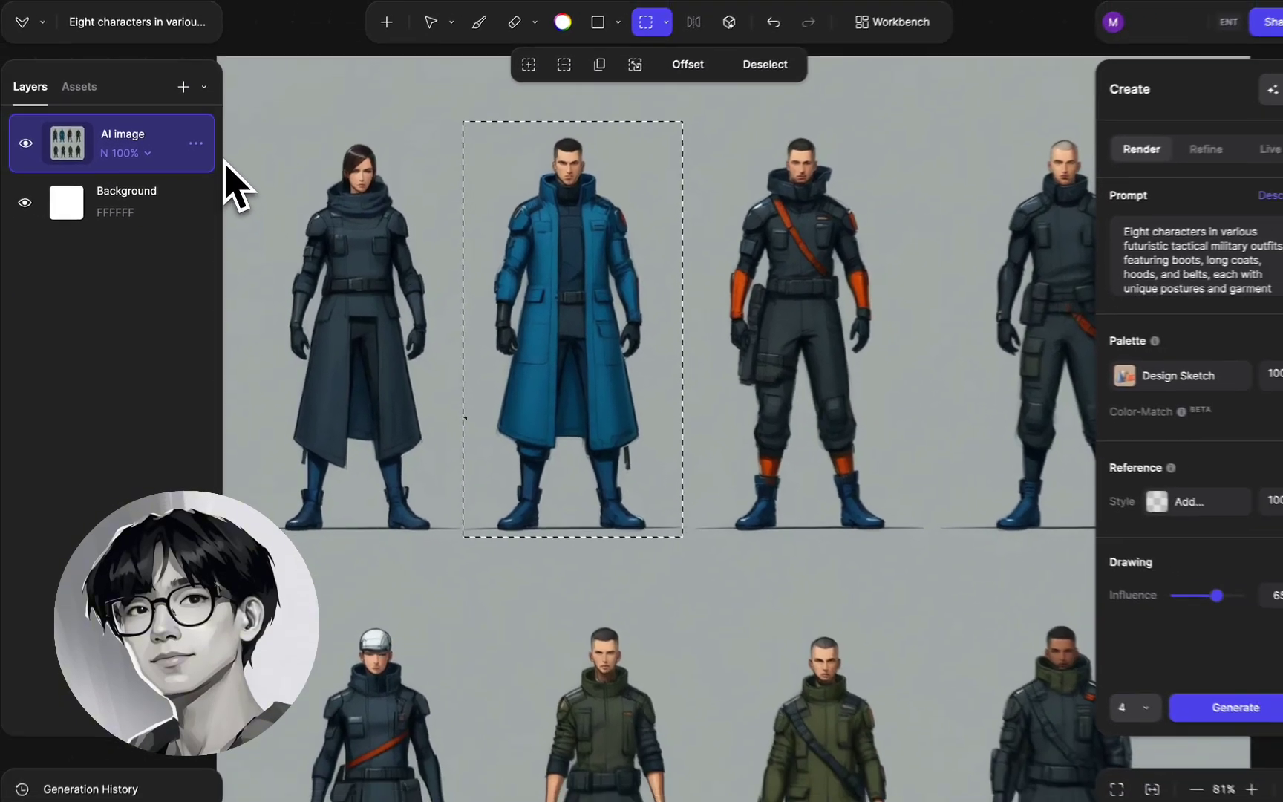
key("super+c")
left_click(196, 142)
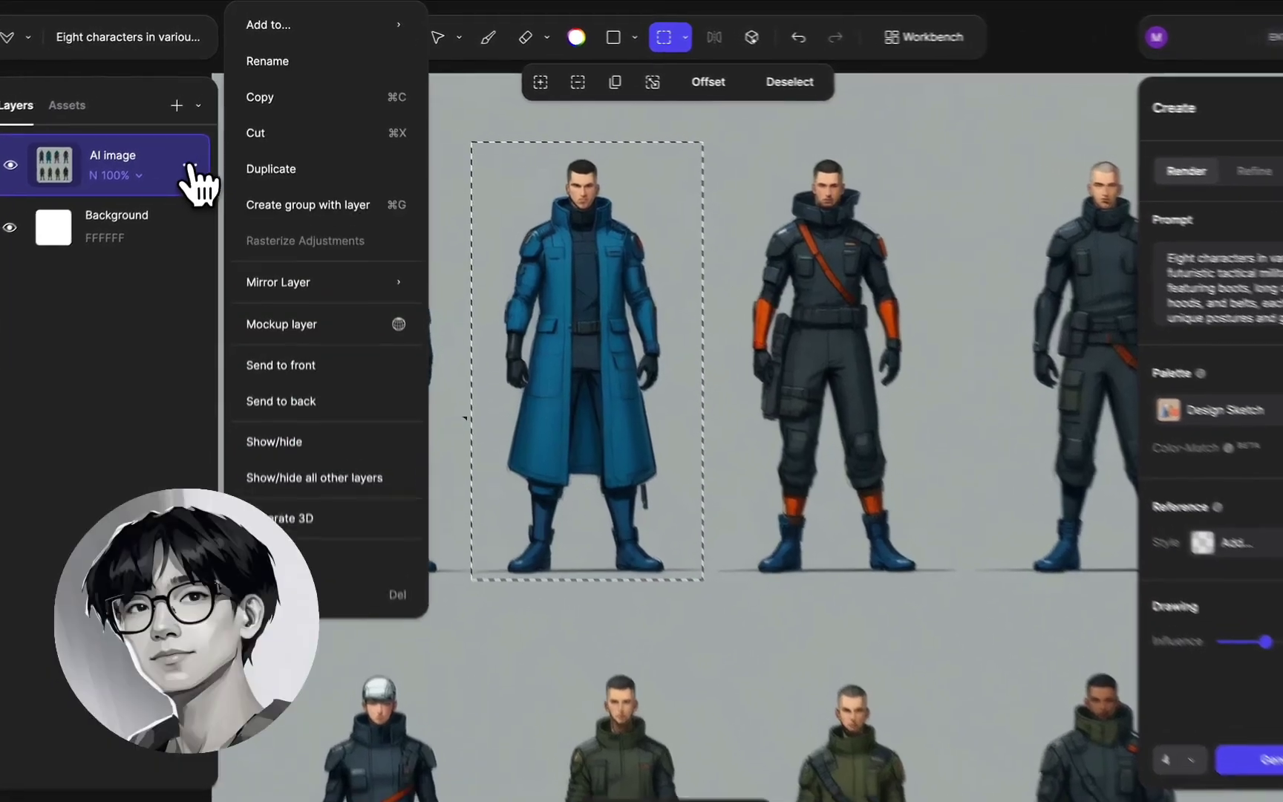
left_click(316, 99)
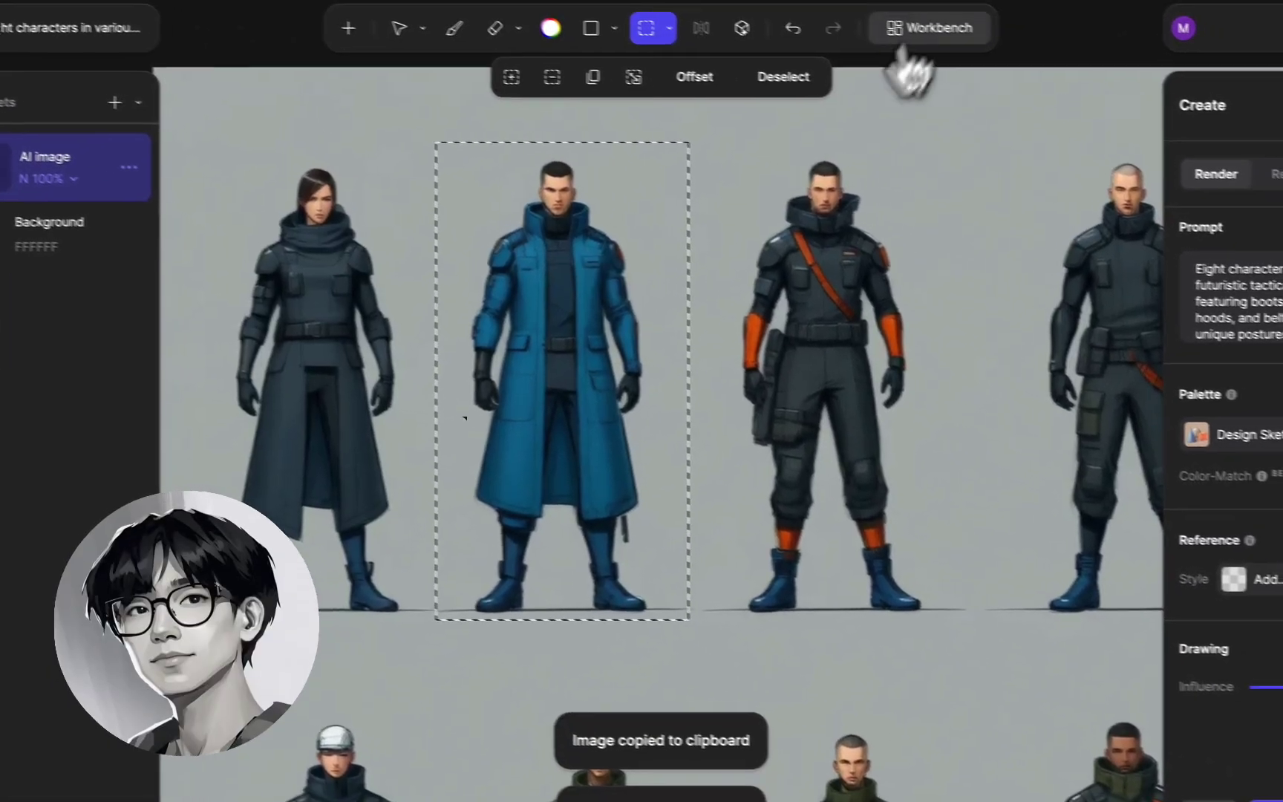
key("Escape")
key("super+c")
Step: Add a blank portrait 1080 × 1920 sketch and paste the copied figure into it
scroll(959, 349, "up", 10)
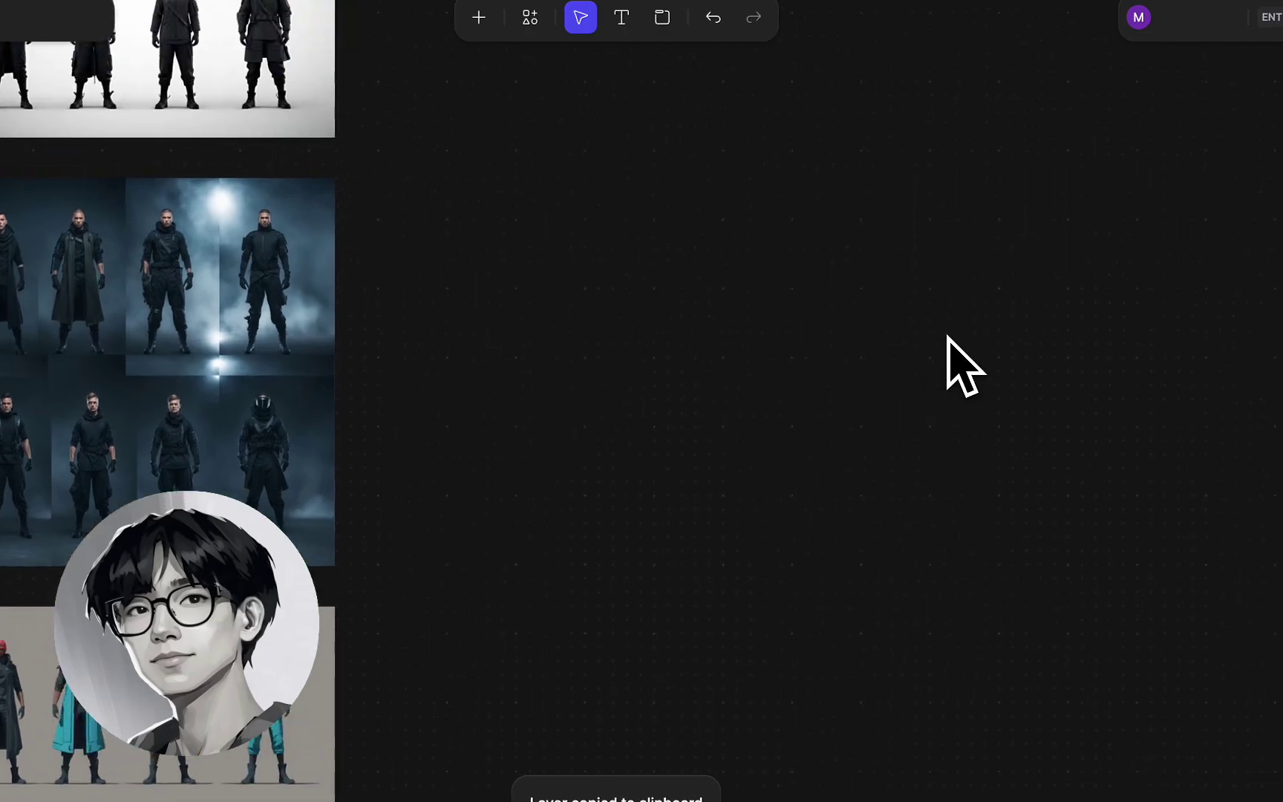
scroll(948, 335, "up", 5)
left_click(475, 19)
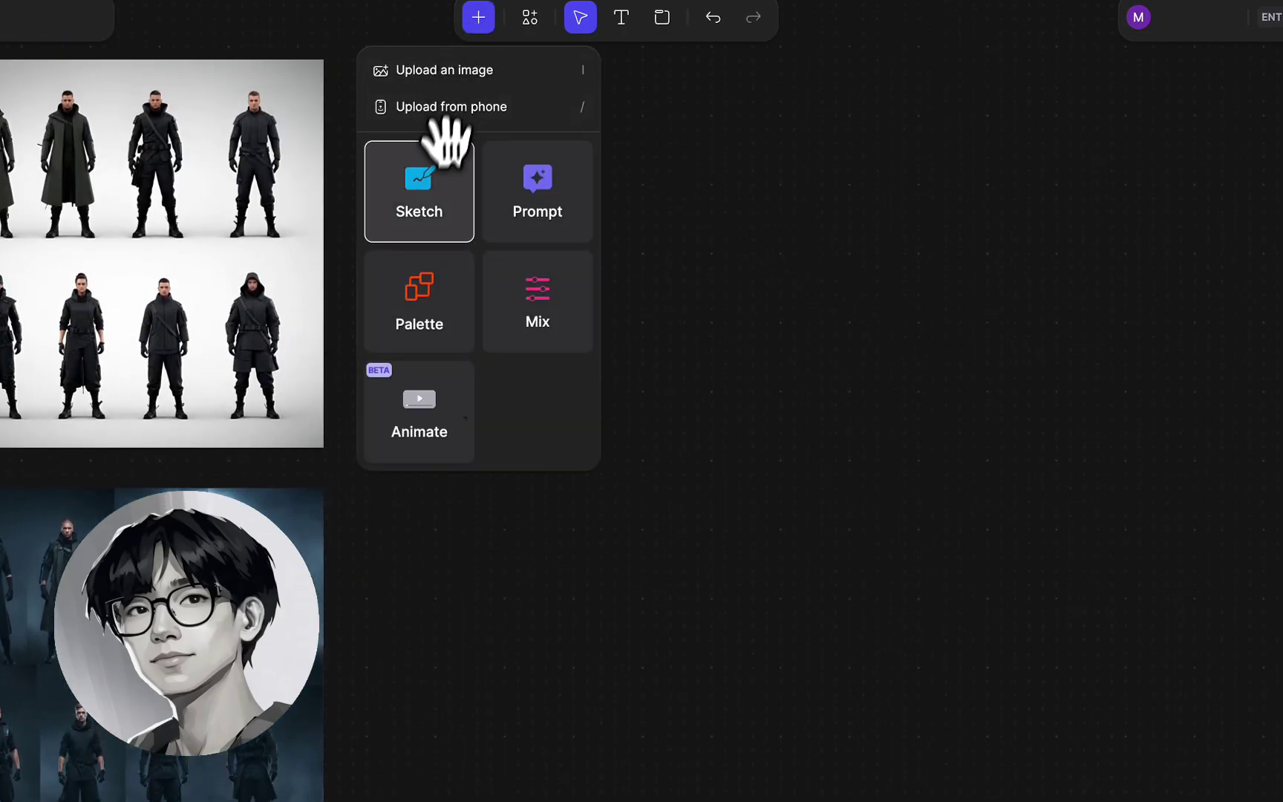
left_click(438, 185)
left_click(595, 445)
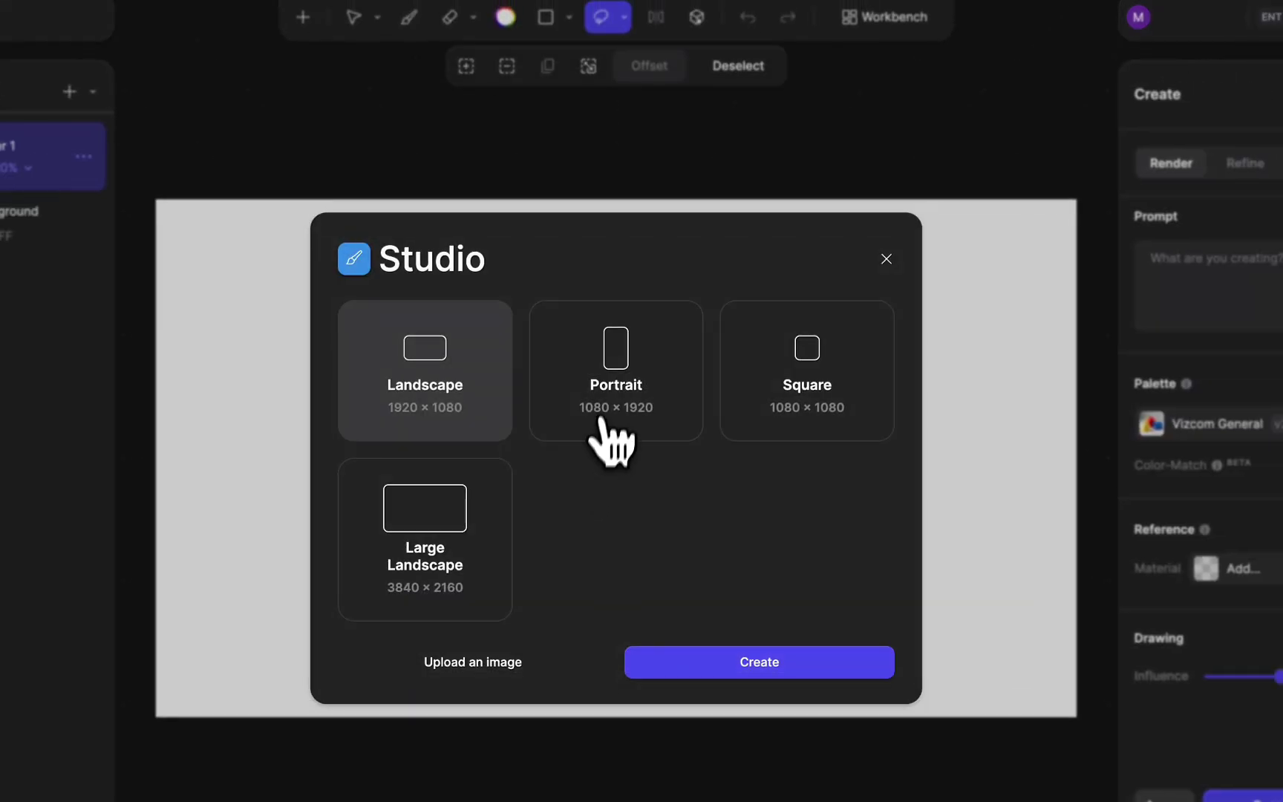
left_click(680, 661)
key("ctrl+v")
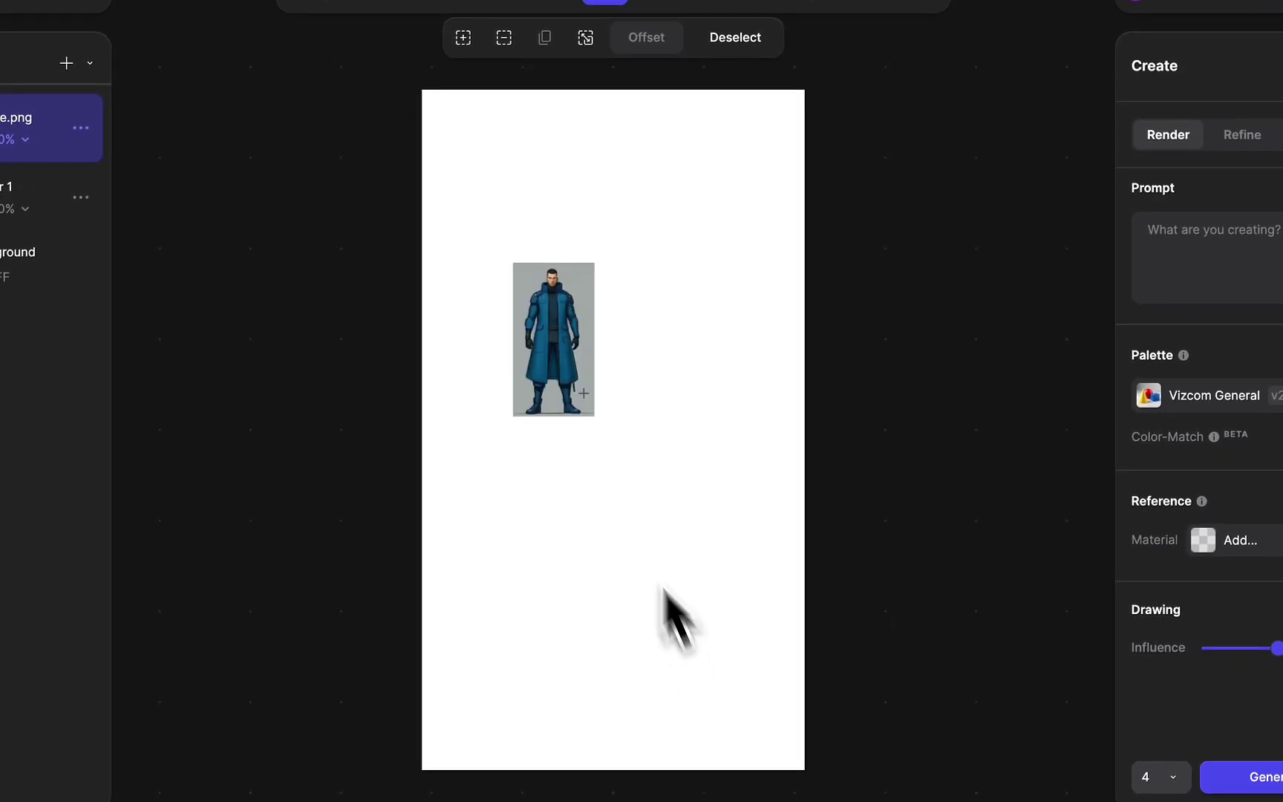
Step: Scale and position the pasted figure so it fills the portrait canvas
left_click_drag(603, 246, 828, 58)
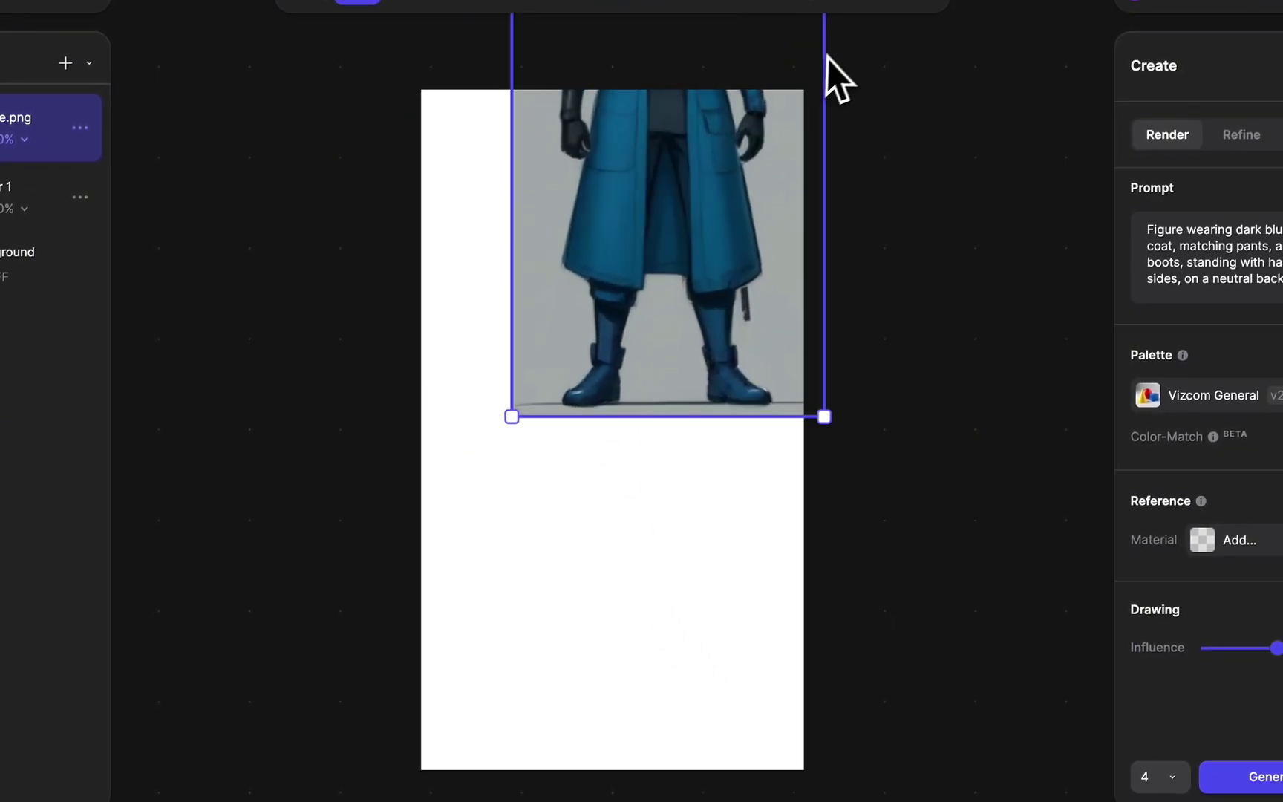
left_click_drag(765, 117, 693, 447)
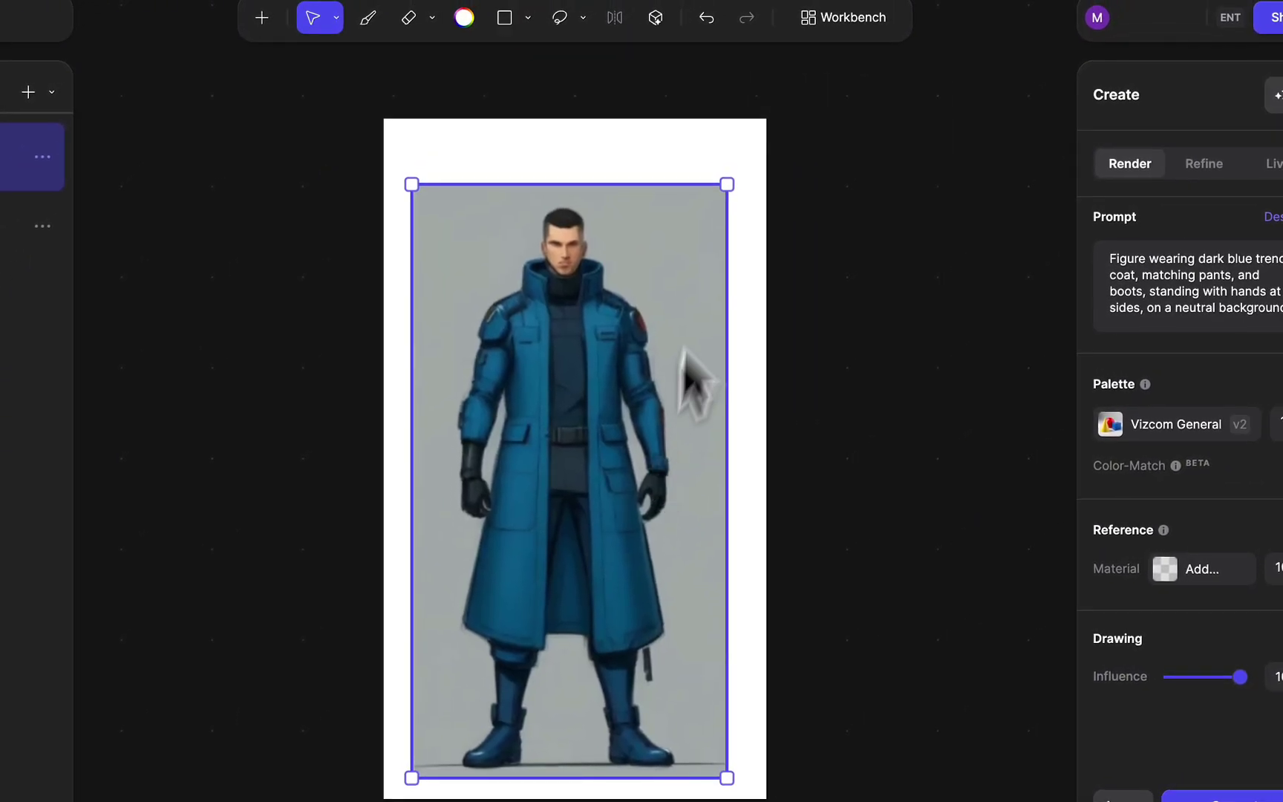
left_click_drag(742, 184, 811, 148)
left_click_drag(745, 190, 726, 238)
key("b")
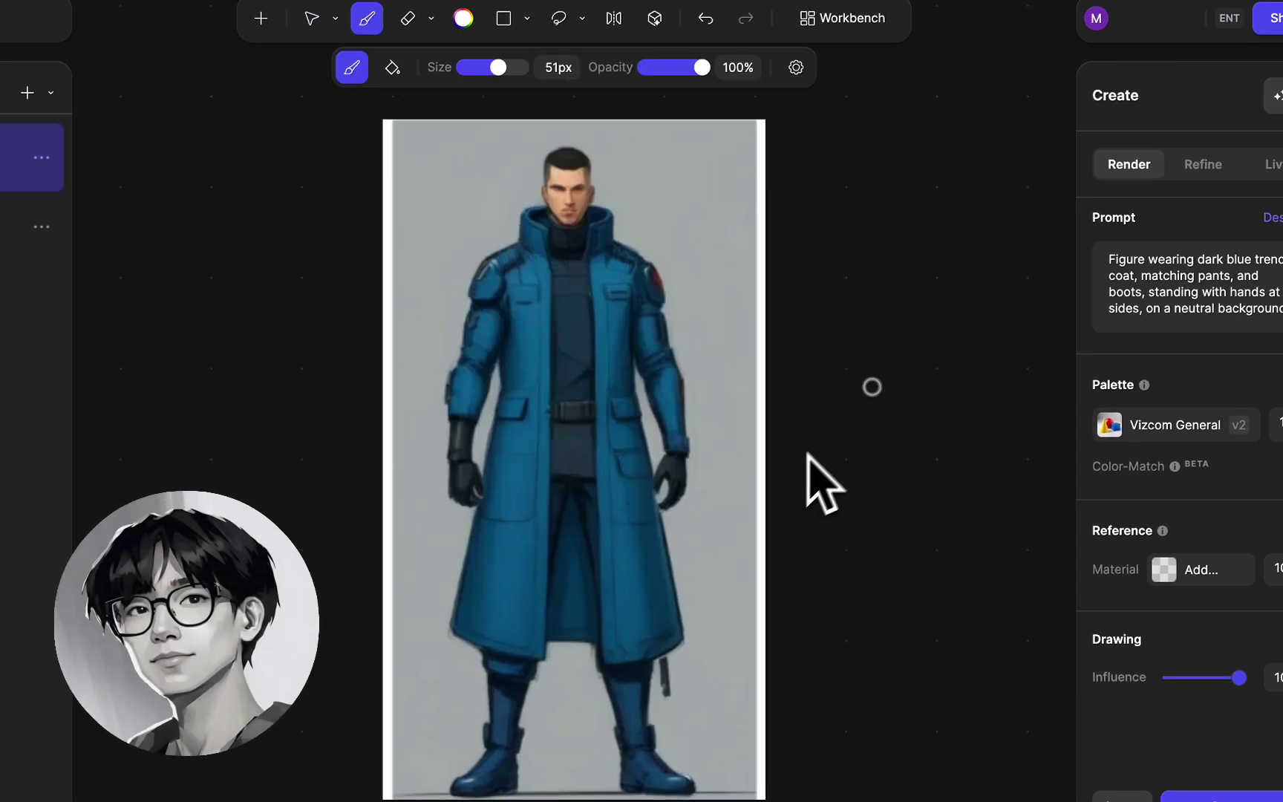
scroll(487, 308, "up", 5)
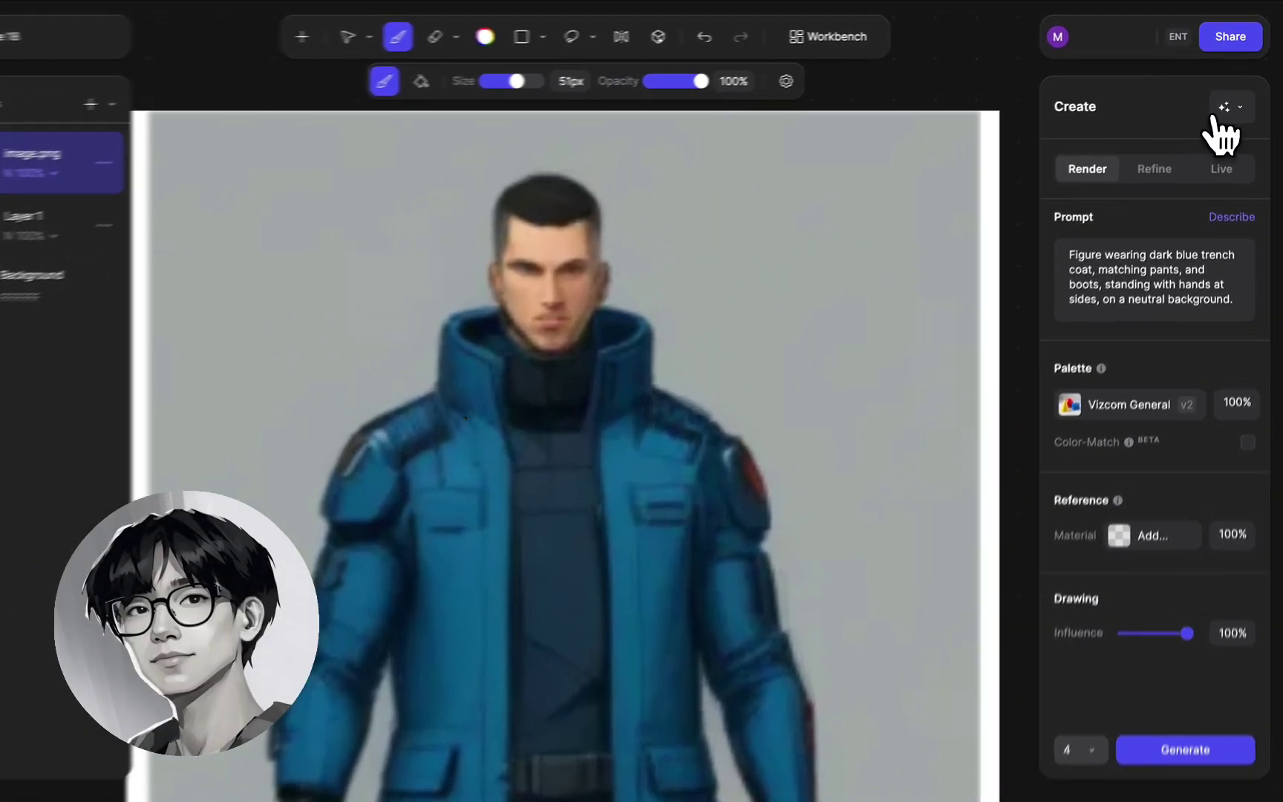
Step: Enhance the canvas image into a sharper version on a new layer
left_click(1236, 98)
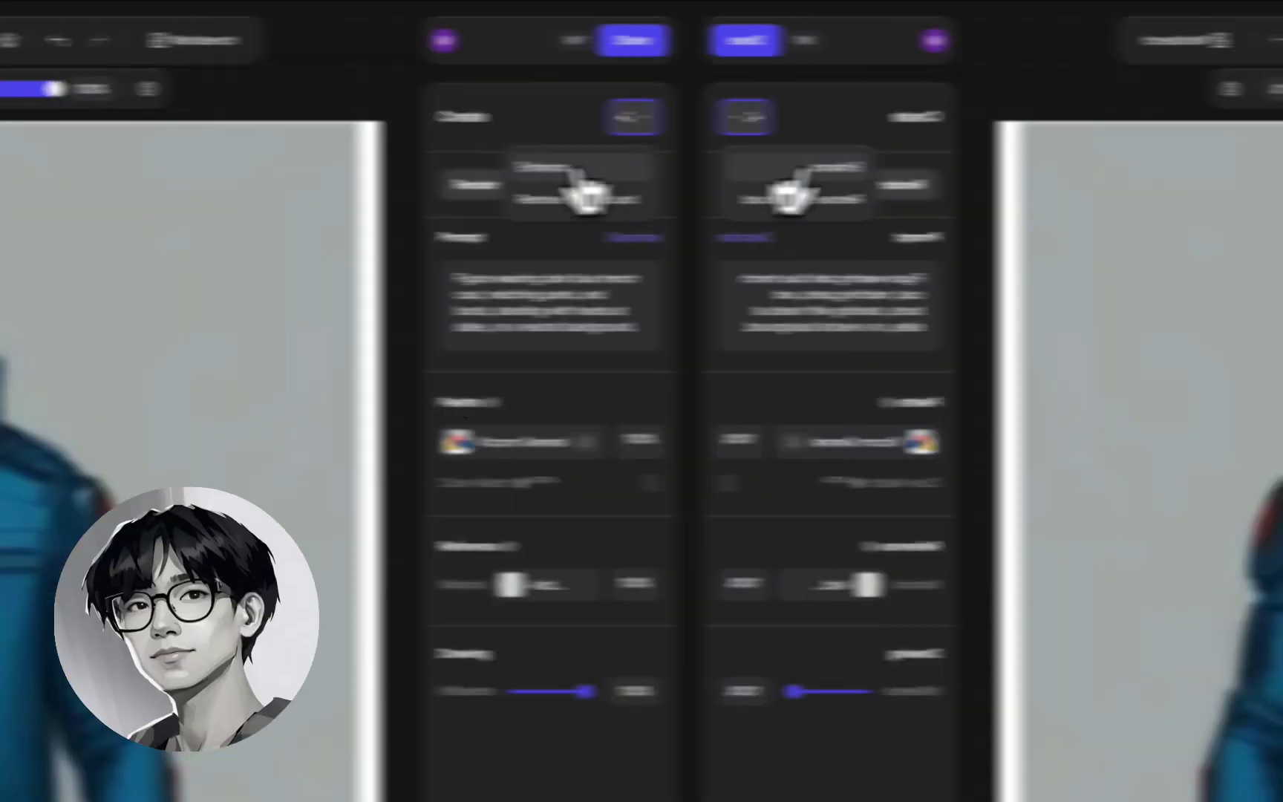
left_click(1171, 171)
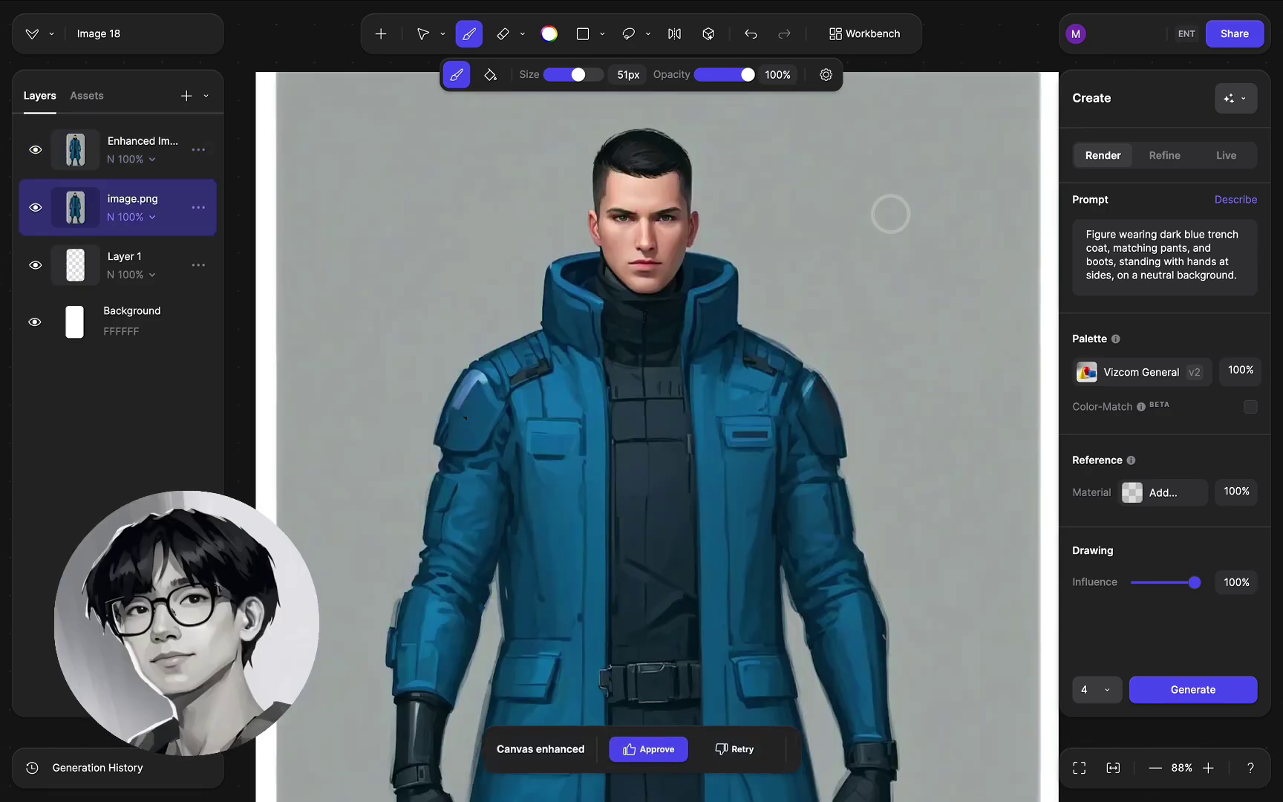
scroll(765, 348, "down", 5)
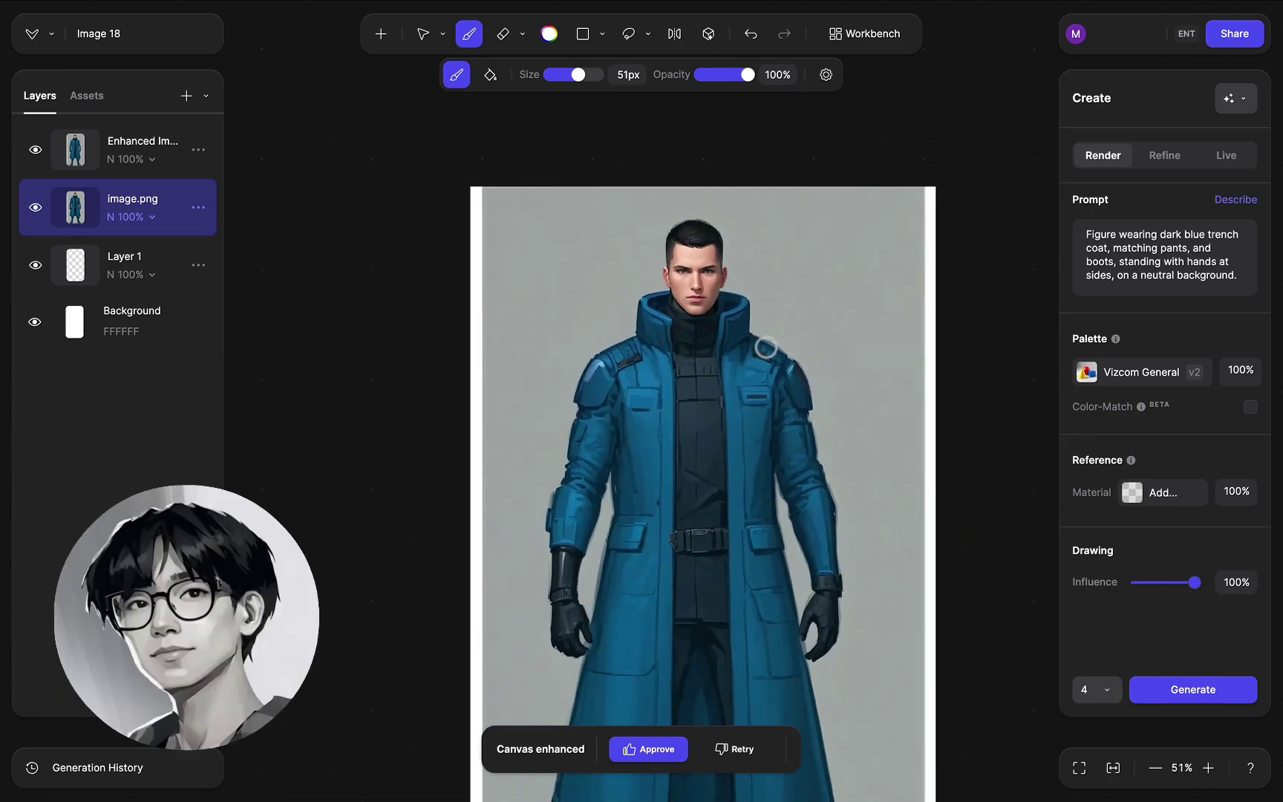
scroll(761, 320, "down", 3)
scroll(757, 292, "up", 3)
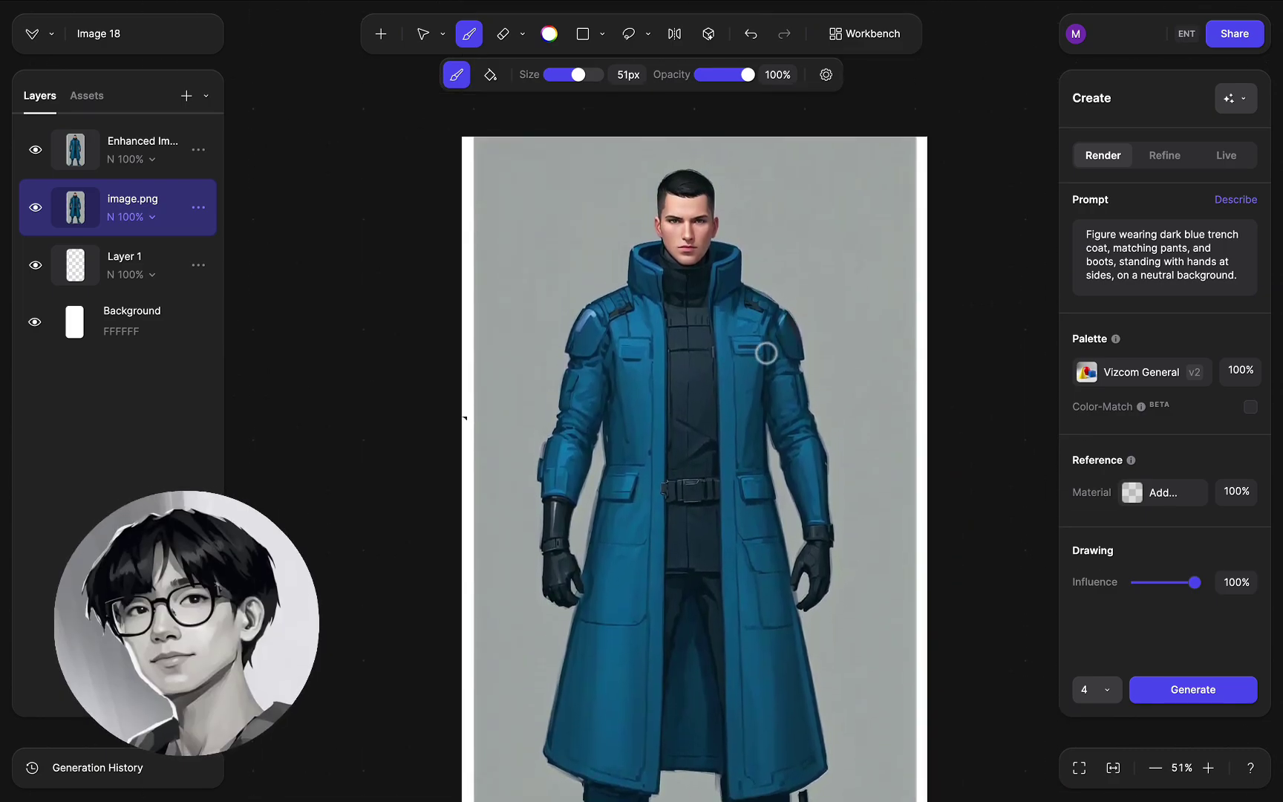
scroll(765, 352, "down", 2)
scroll(761, 327, "down", 2)
scroll(754, 268, "down", 1)
scroll(758, 270, "down", 1)
scroll(745, 274, "right", 2)
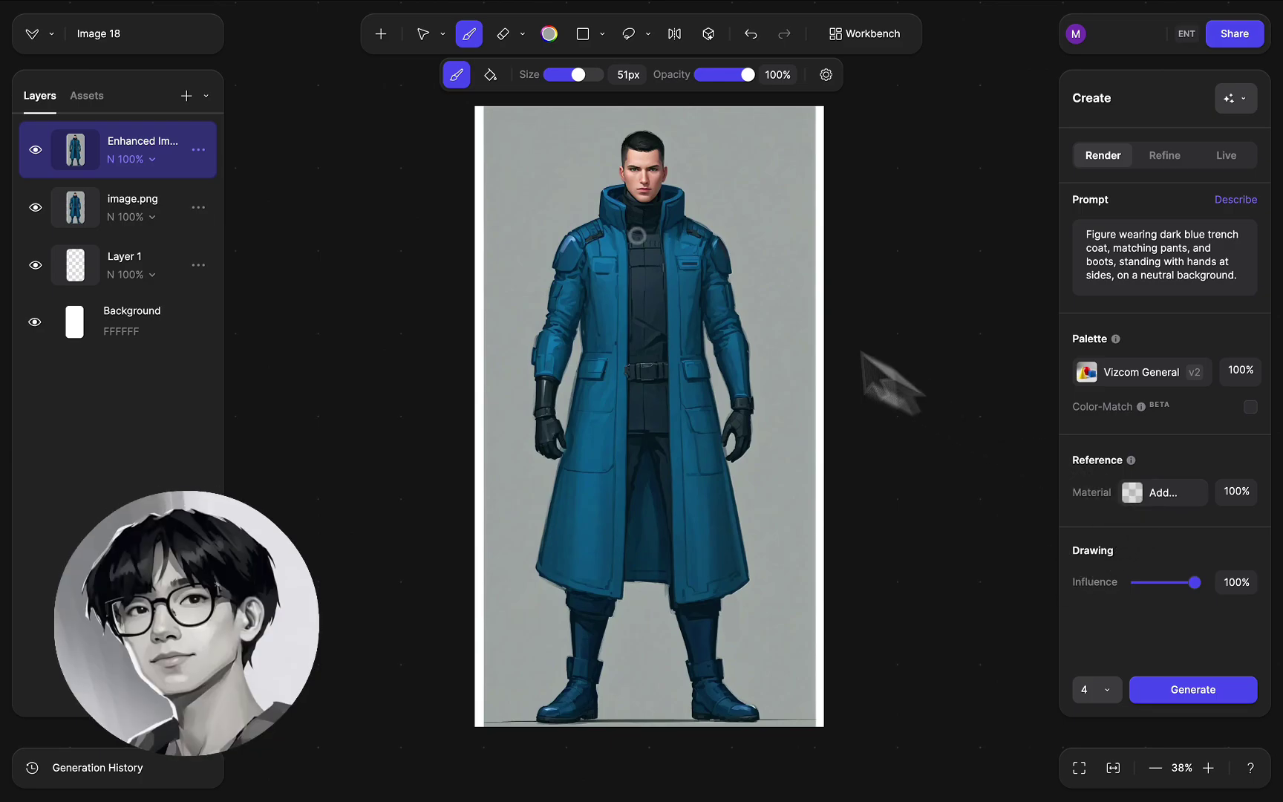
Step: Auto-select the grey background around the figure and add the white-and-black jacket photo as material reference
left_click(648, 37)
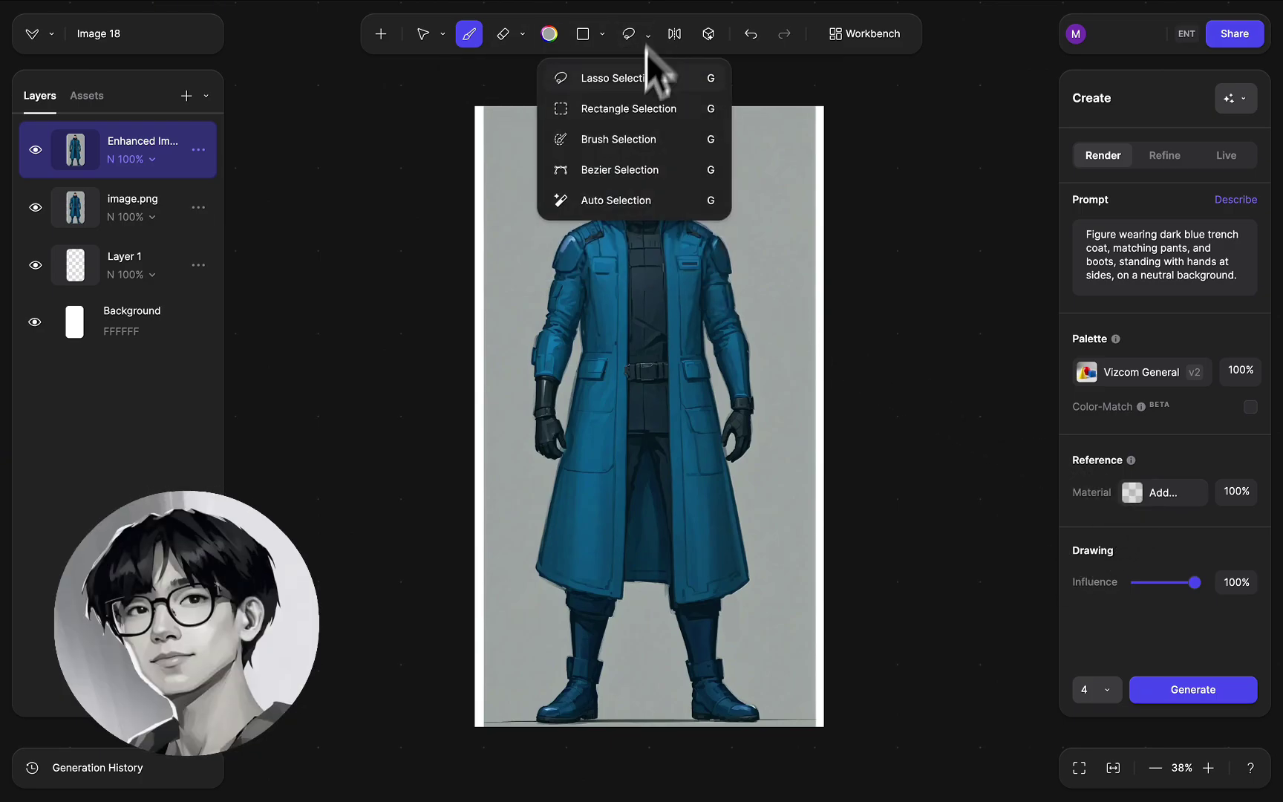
left_click(605, 198)
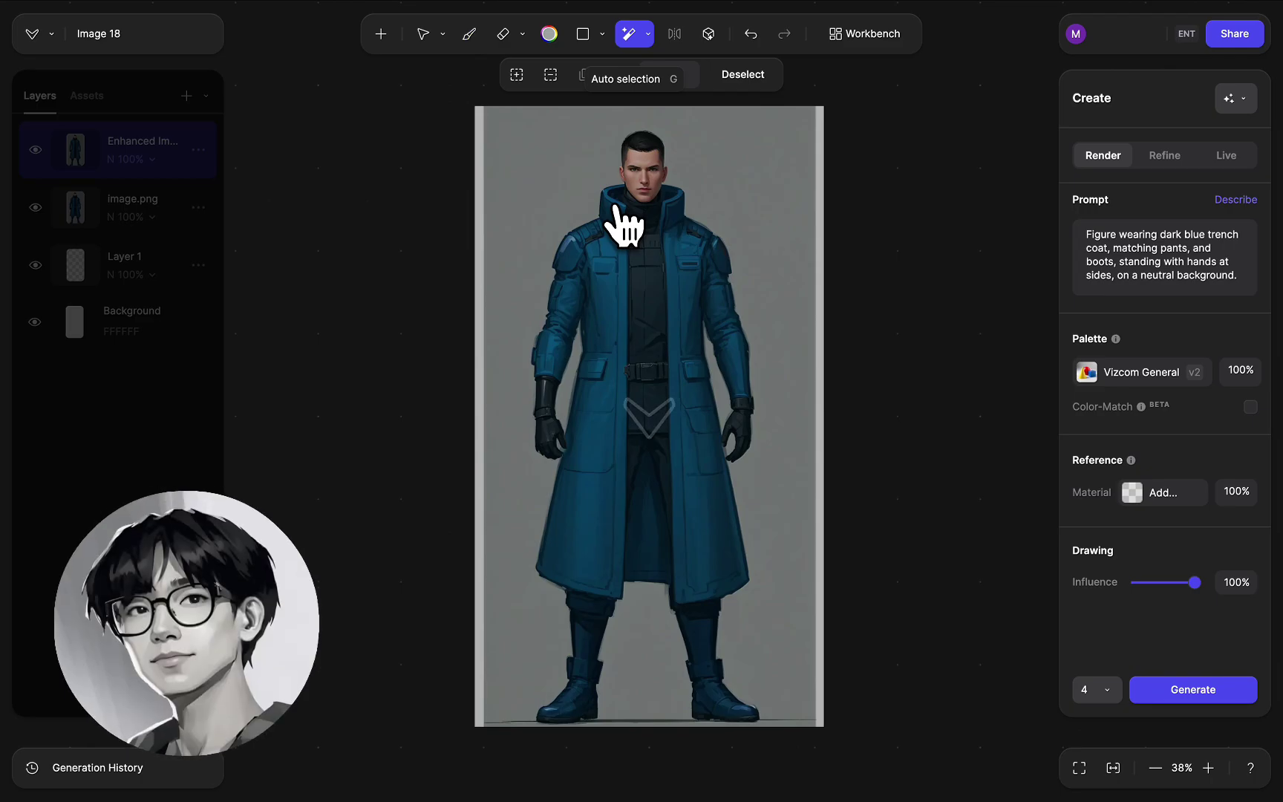
left_click(525, 160)
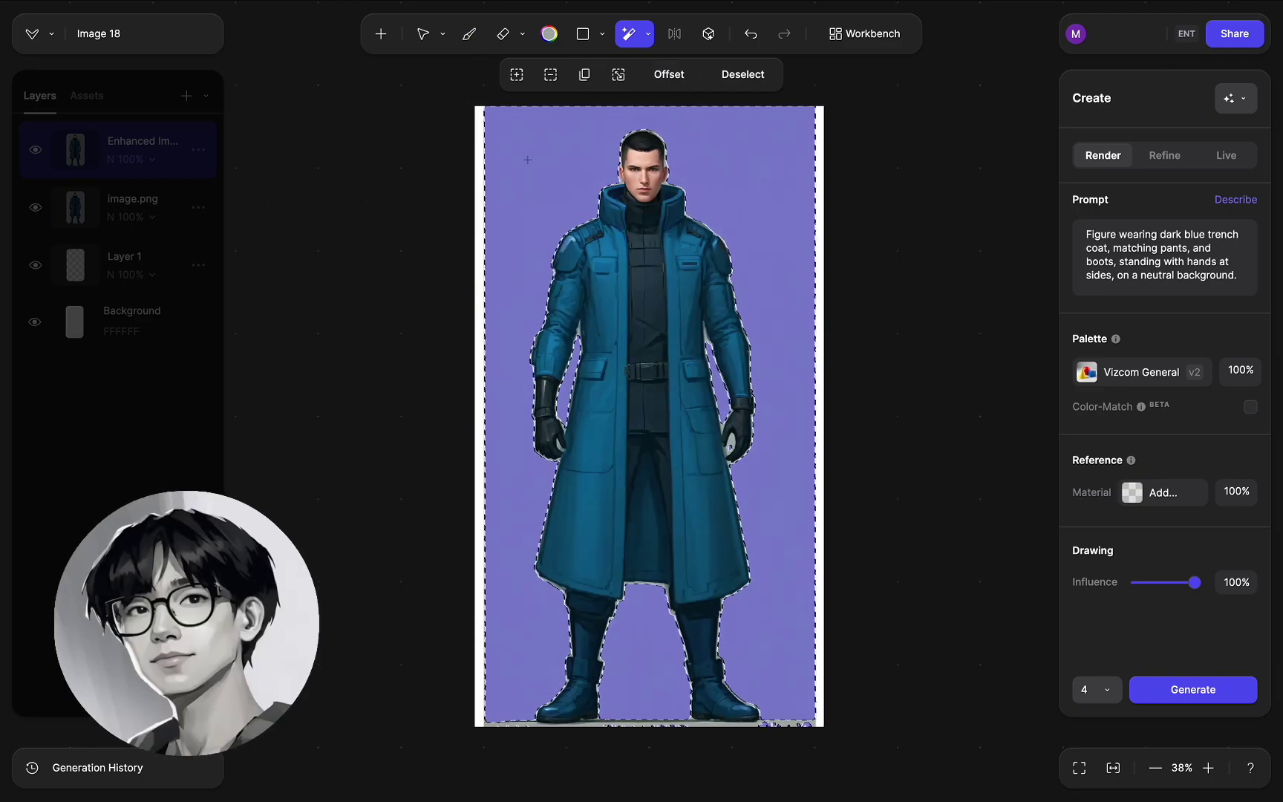
key("b")
left_click(1150, 492)
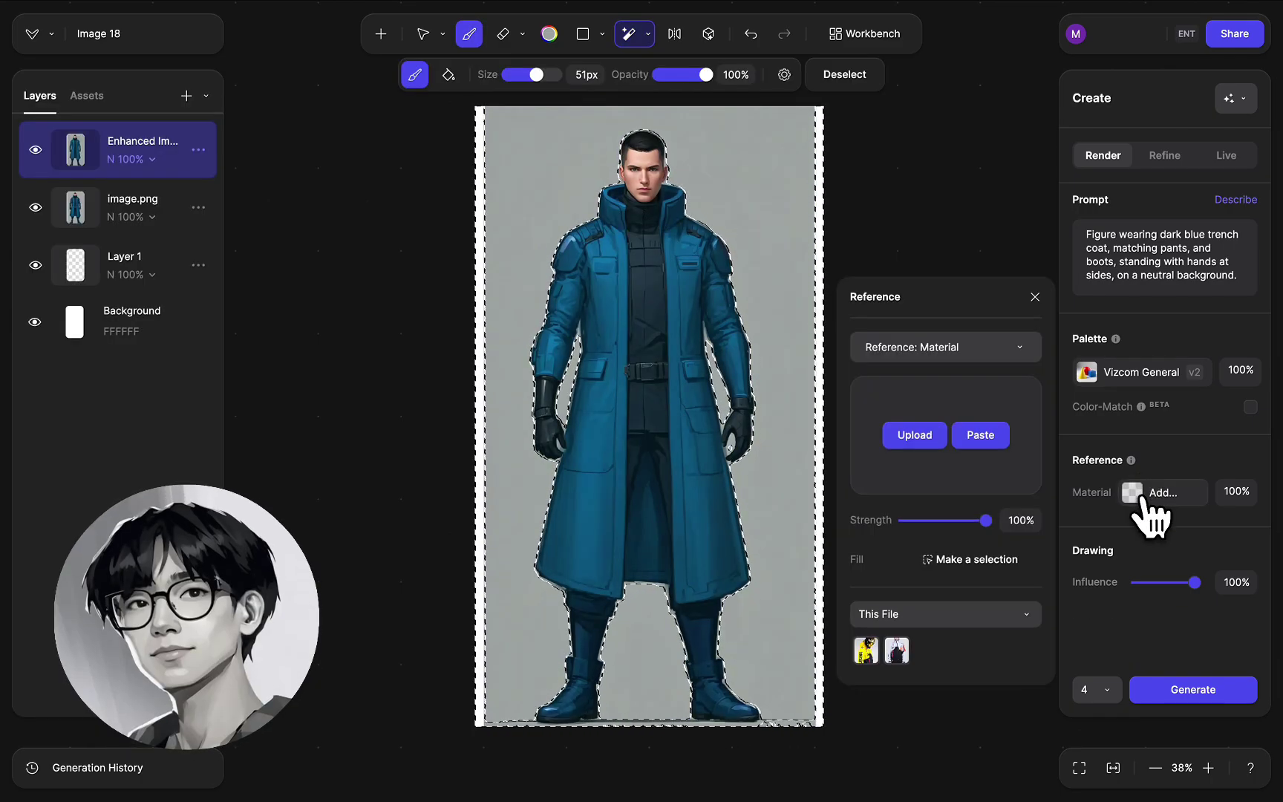
key("ctrl+d")
key("bracketright")
key("bracketright")
key("bracketright")
key("bracketright")
key("bracketright")
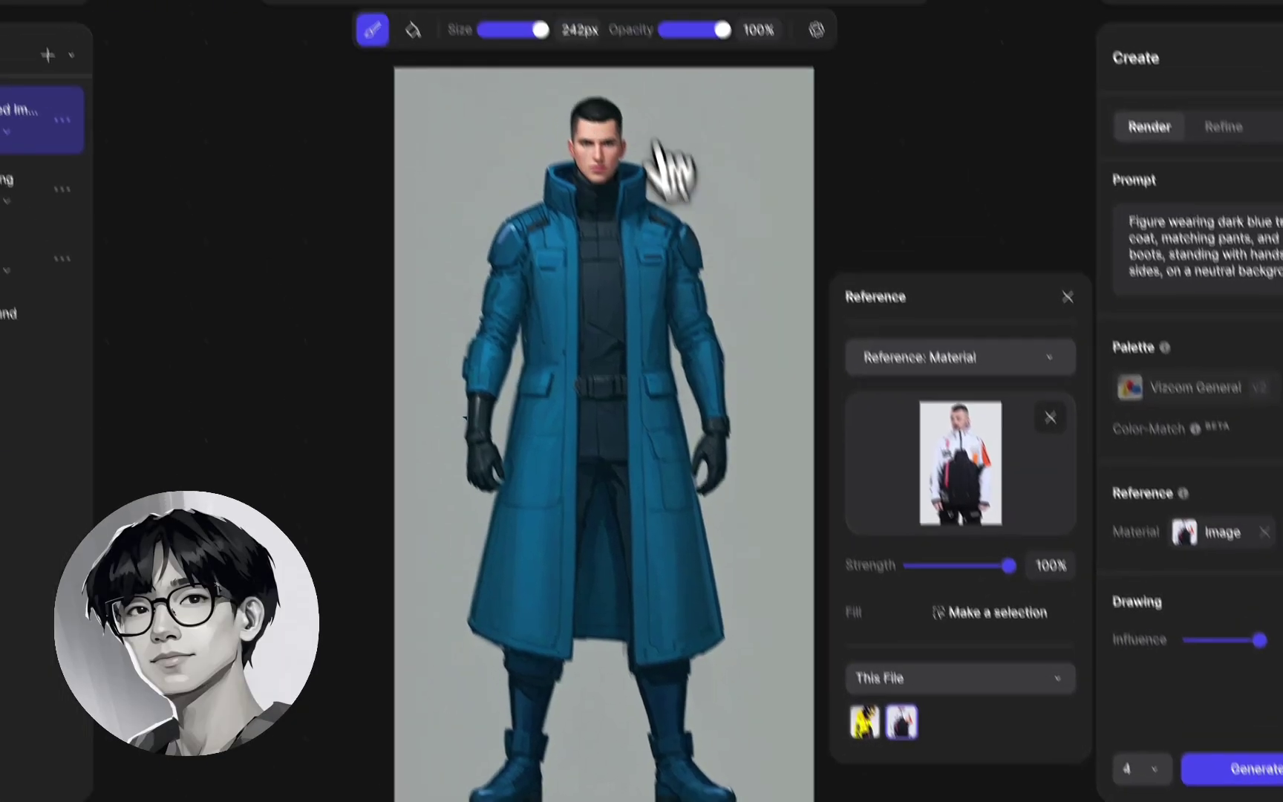
Step: Invert the selection to isolate the figure, lower drawing influence to 70%, and render
left_click(610, 39)
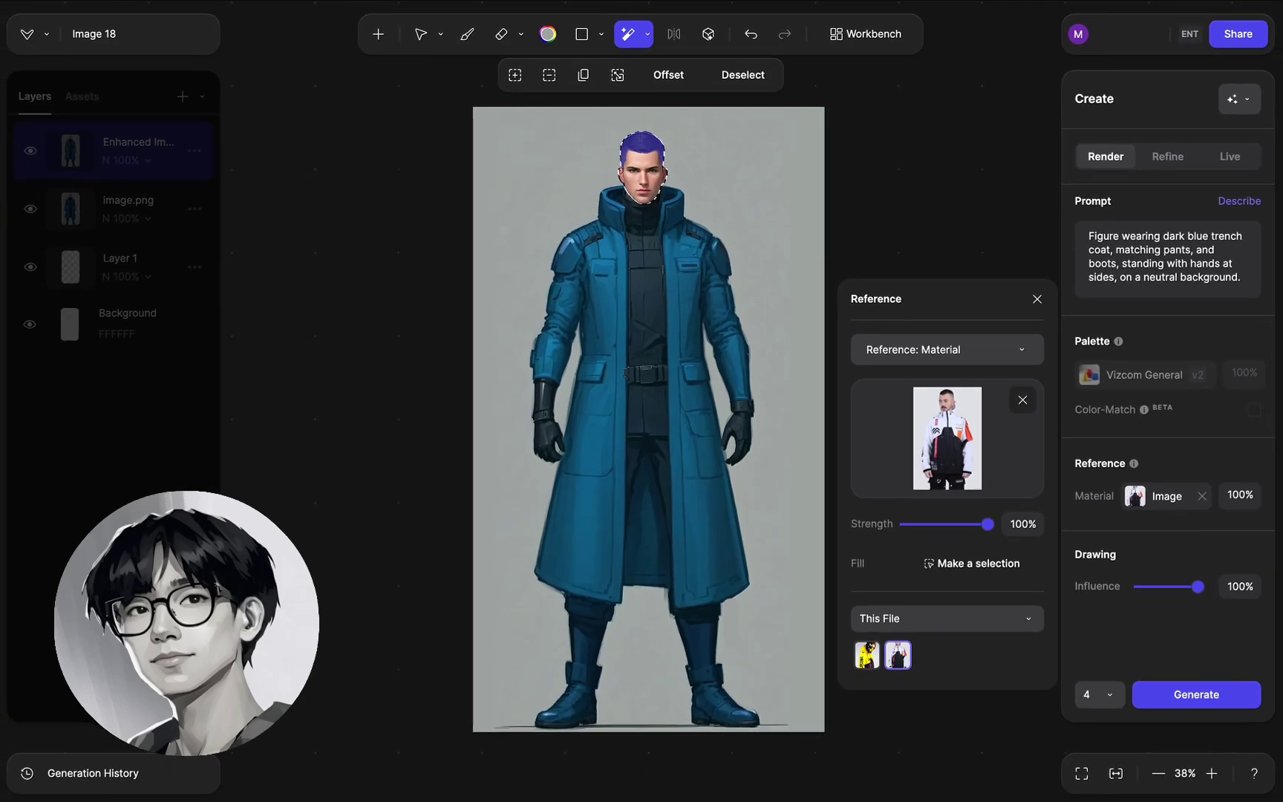
left_click(550, 74)
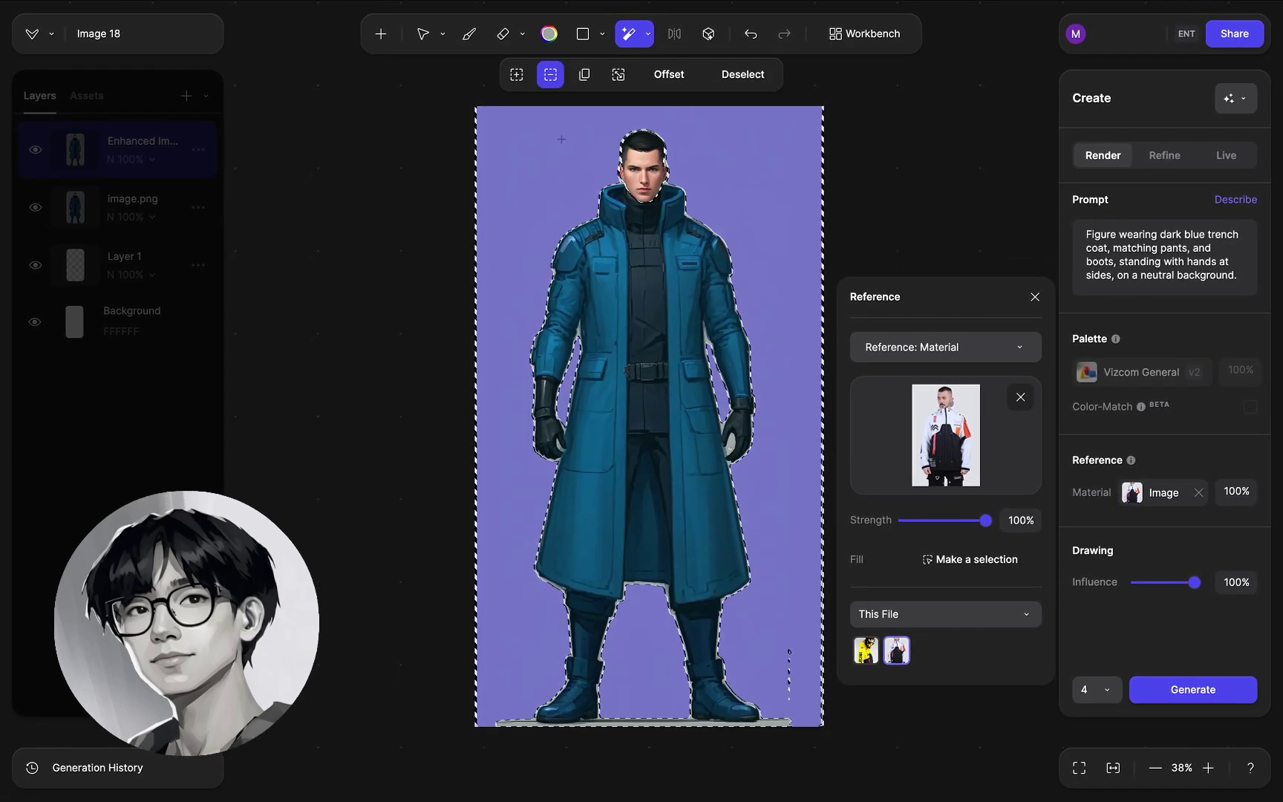
key("b")
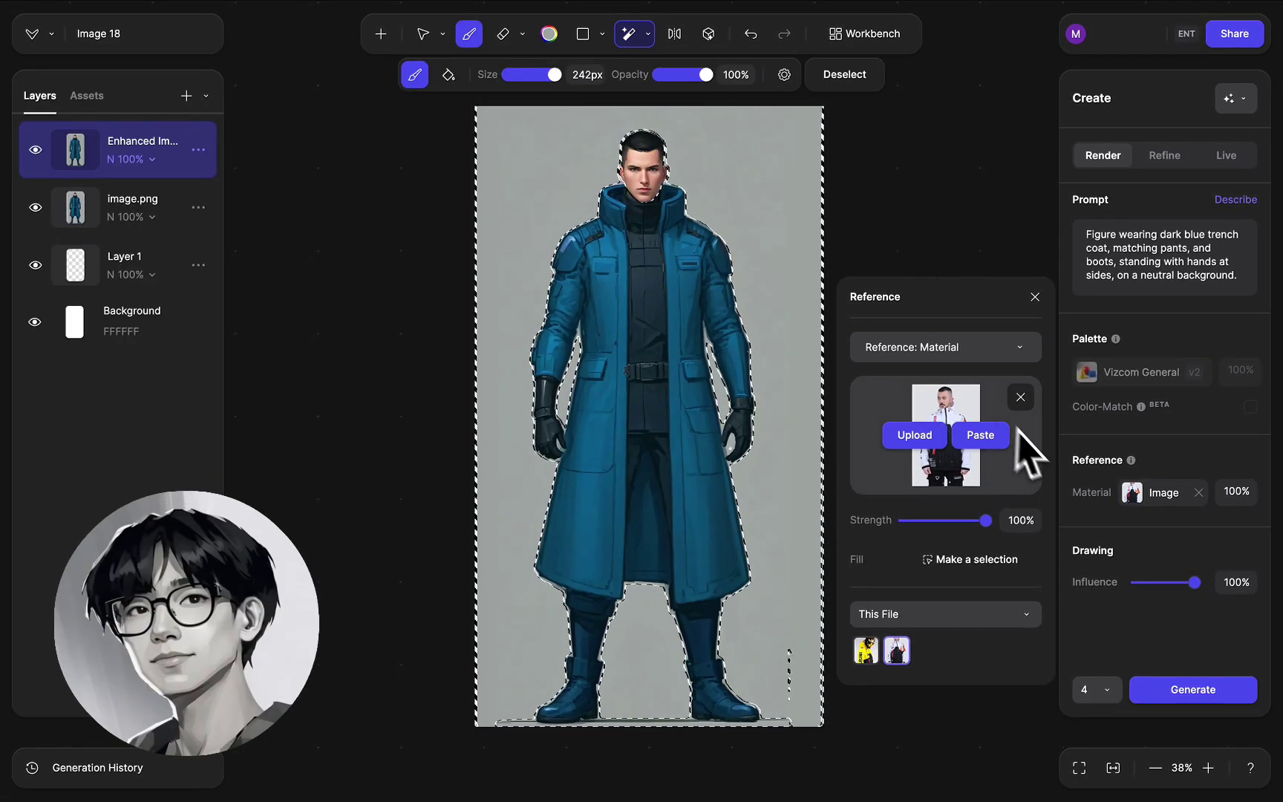
left_click_drag(1192, 583, 1173, 587)
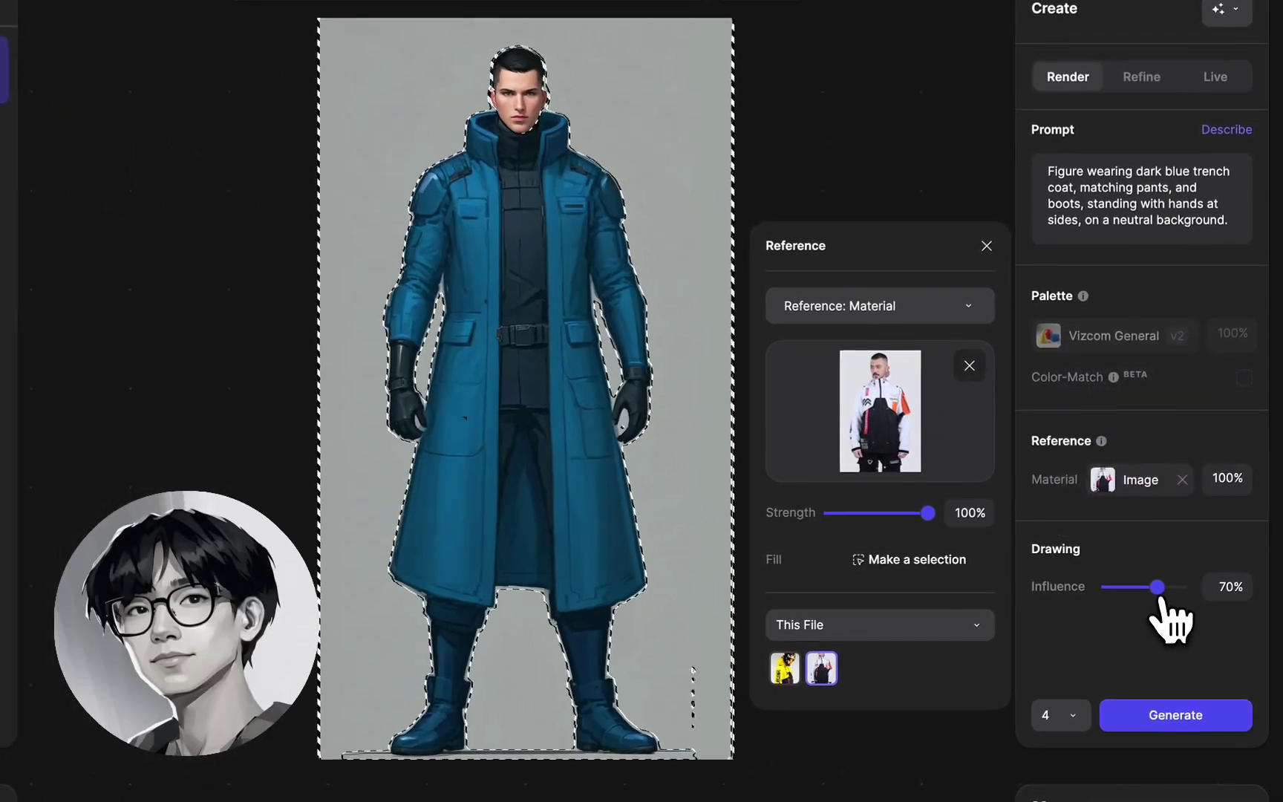
left_click(1151, 718)
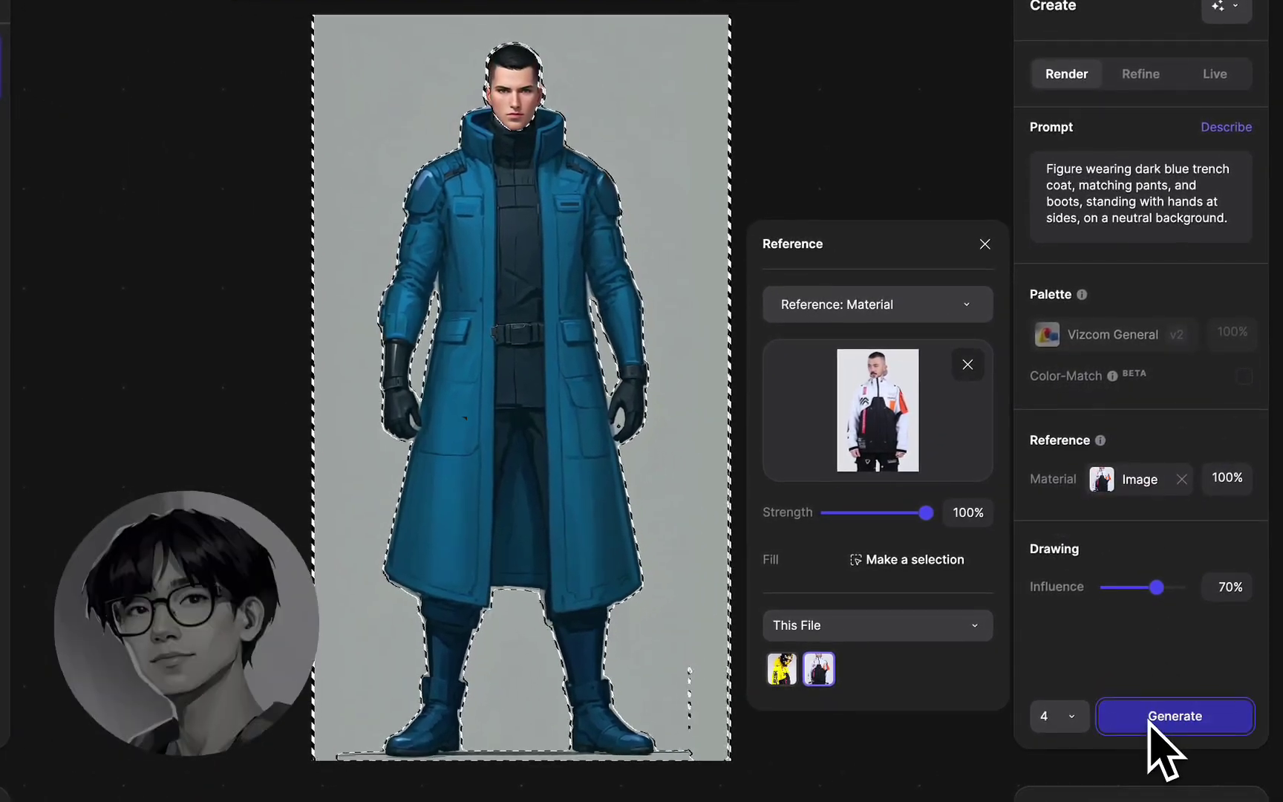
Step: Replace the prompt with 'tactical military techwear', generate, and browse the four render variants
double_click(1186, 203)
type("techwear")
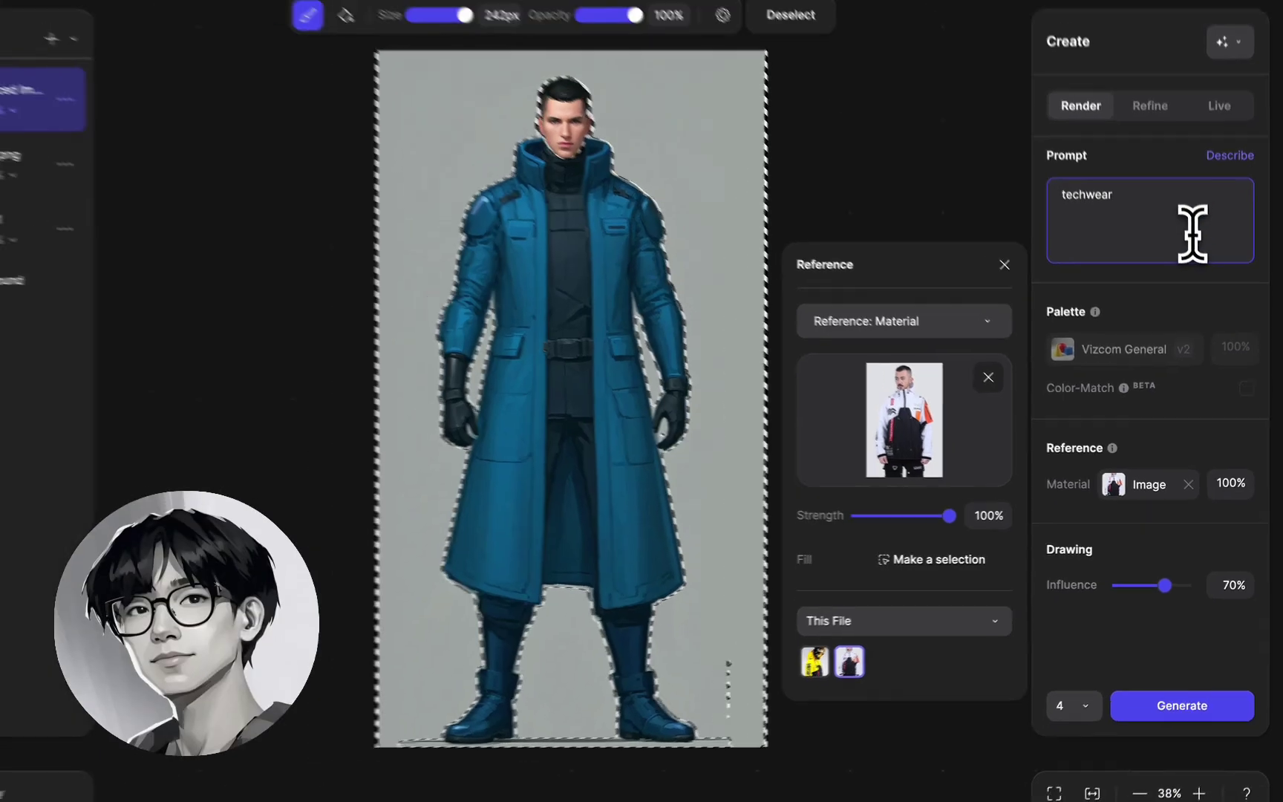
key("ctrl+a")
type("ta")
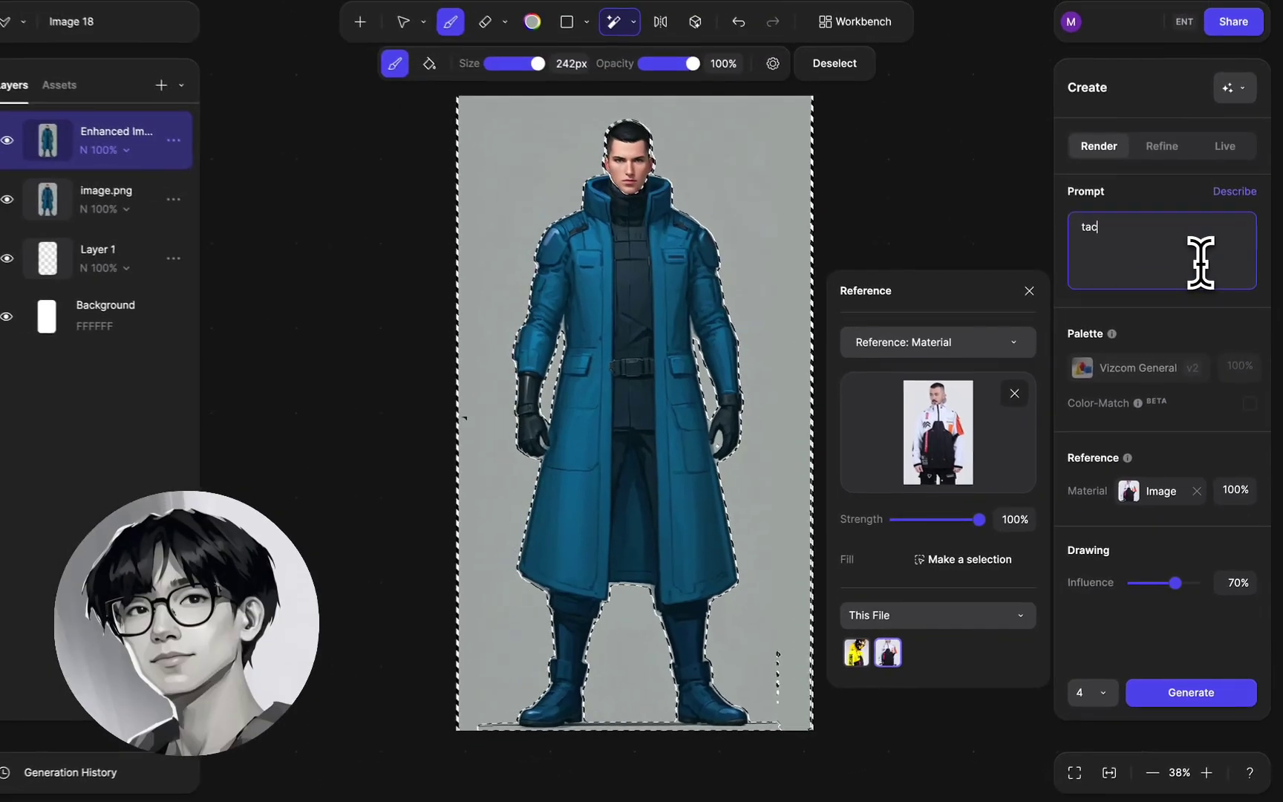
type("ctical military techwear")
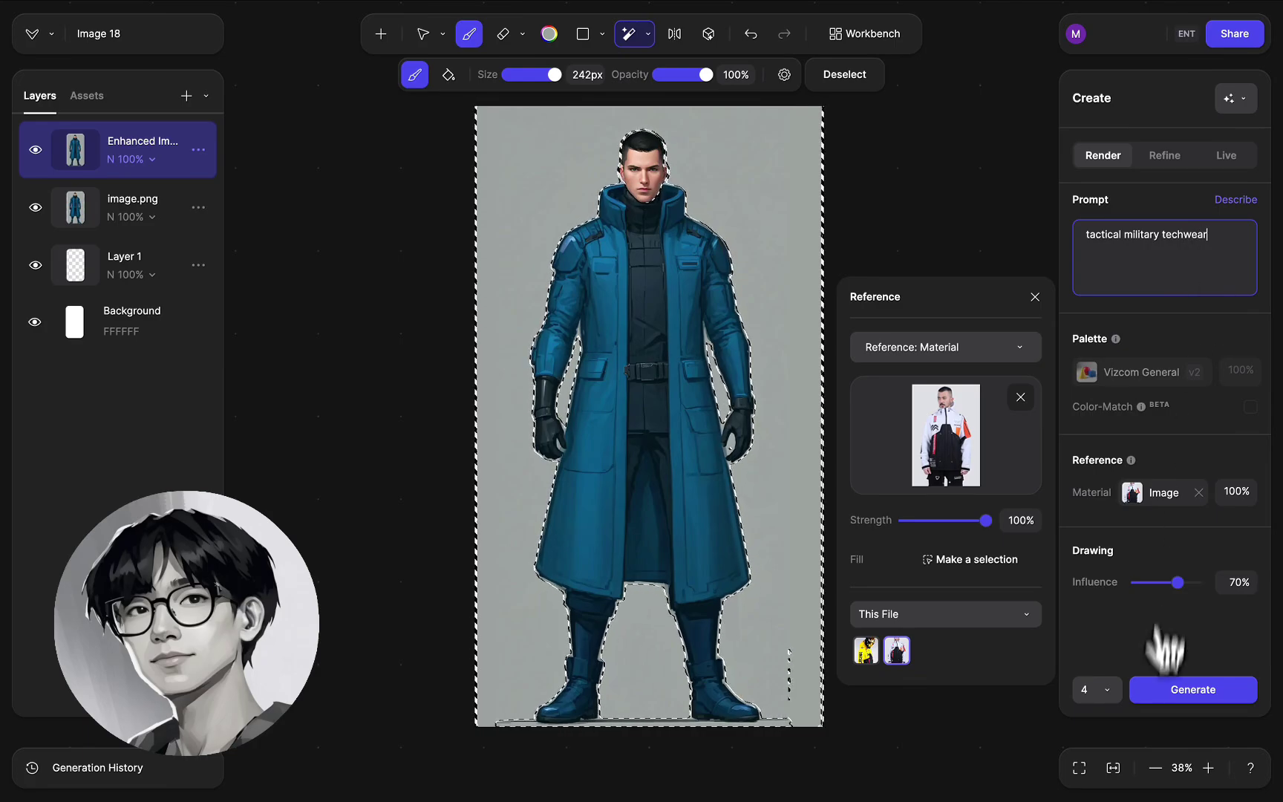
left_click(1154, 692)
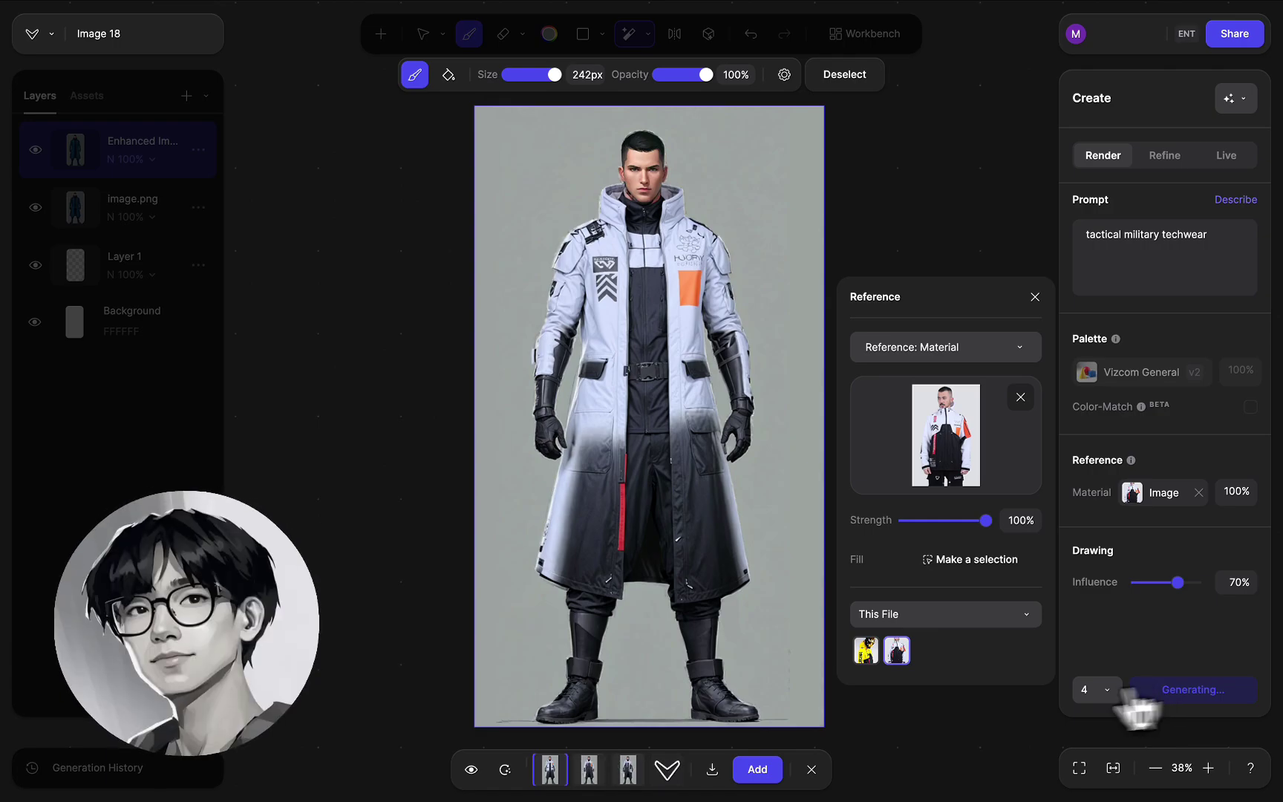
left_click(587, 772)
left_click(629, 770)
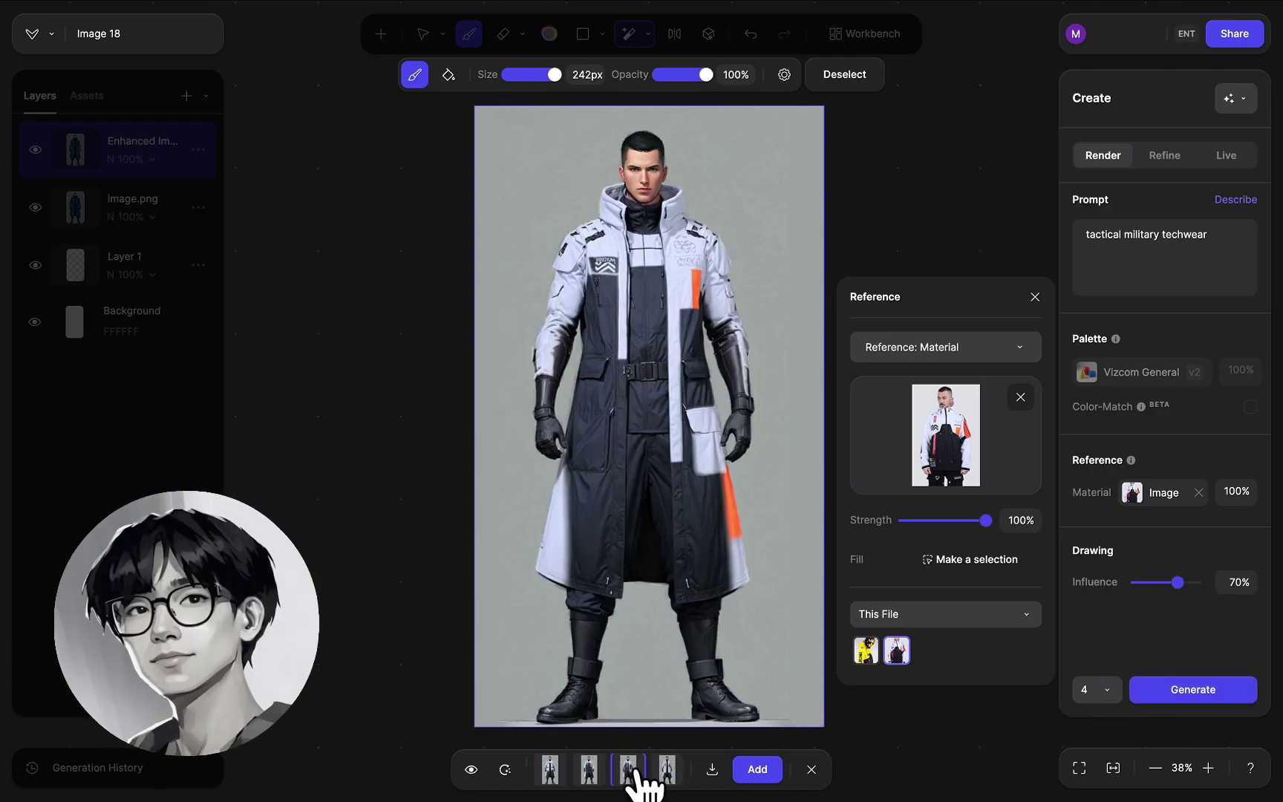
left_click(668, 772)
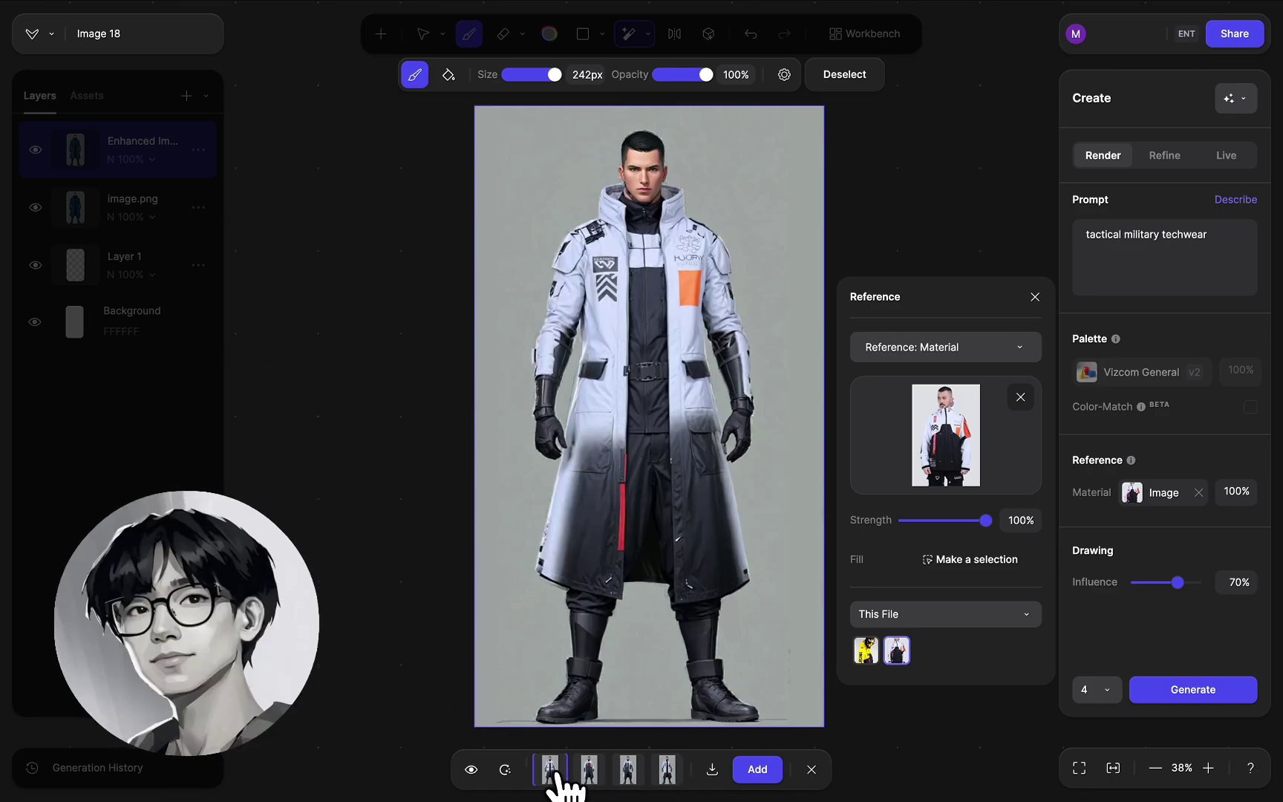
Step: Add the chosen techwear render to the canvas as a new layer
left_click(754, 770)
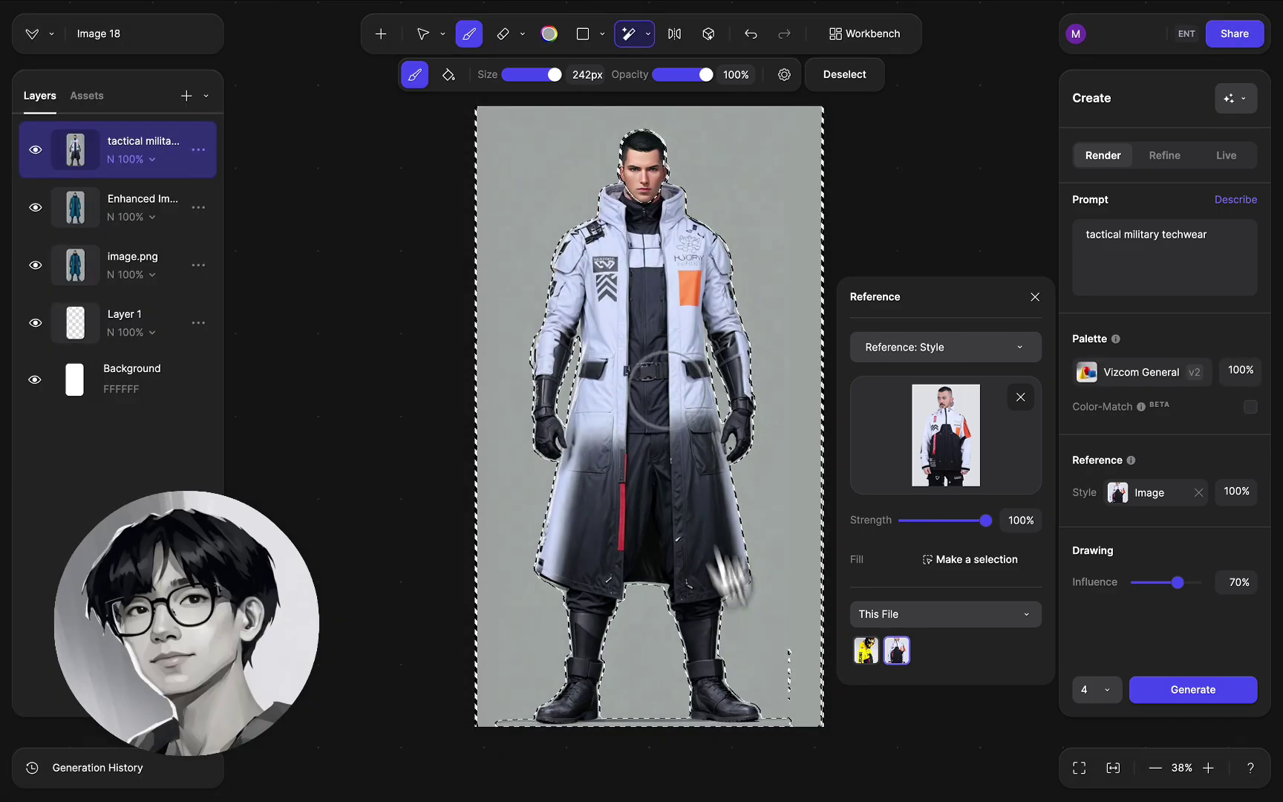
scroll(657, 312, "up", 10)
scroll(654, 297, "down", 4)
scroll(653, 297, "up", 5)
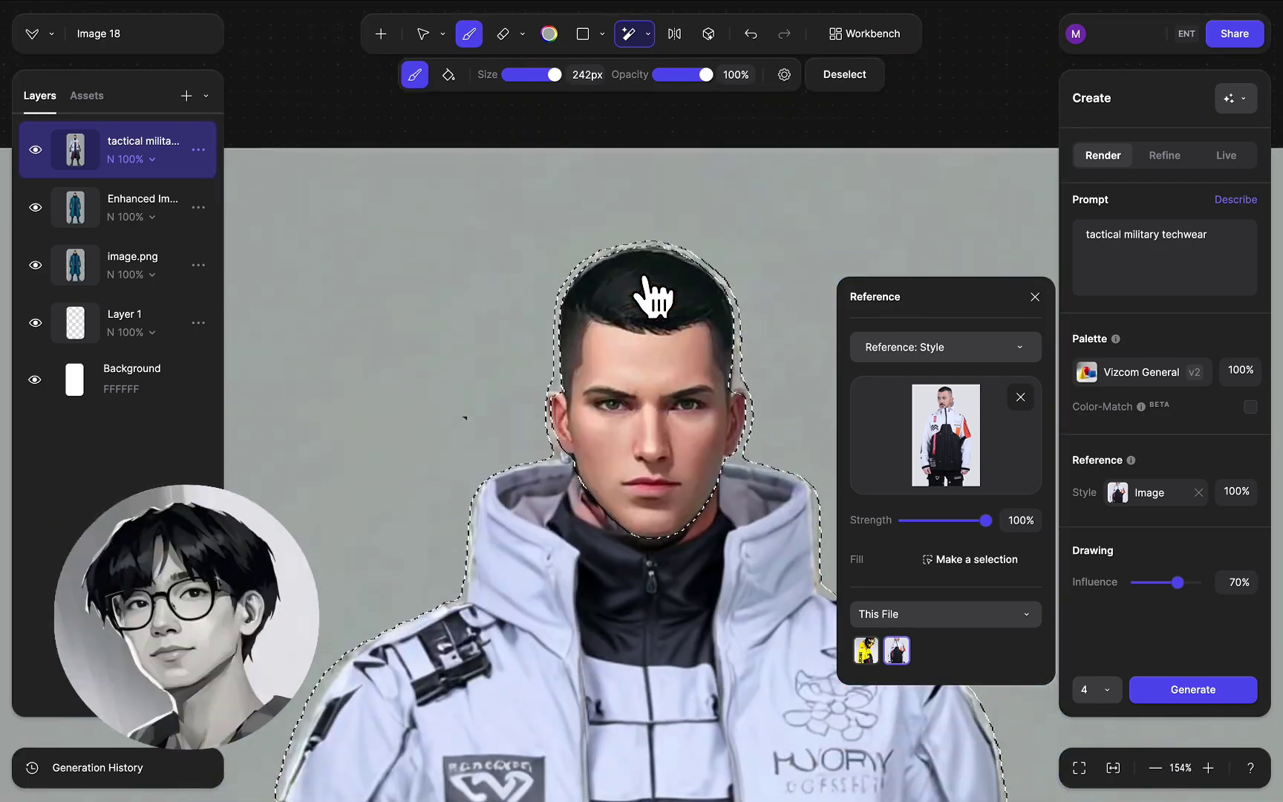
scroll(654, 297, "down", 15)
scroll(653, 297, "down", 7)
scroll(654, 312, "up", 1)
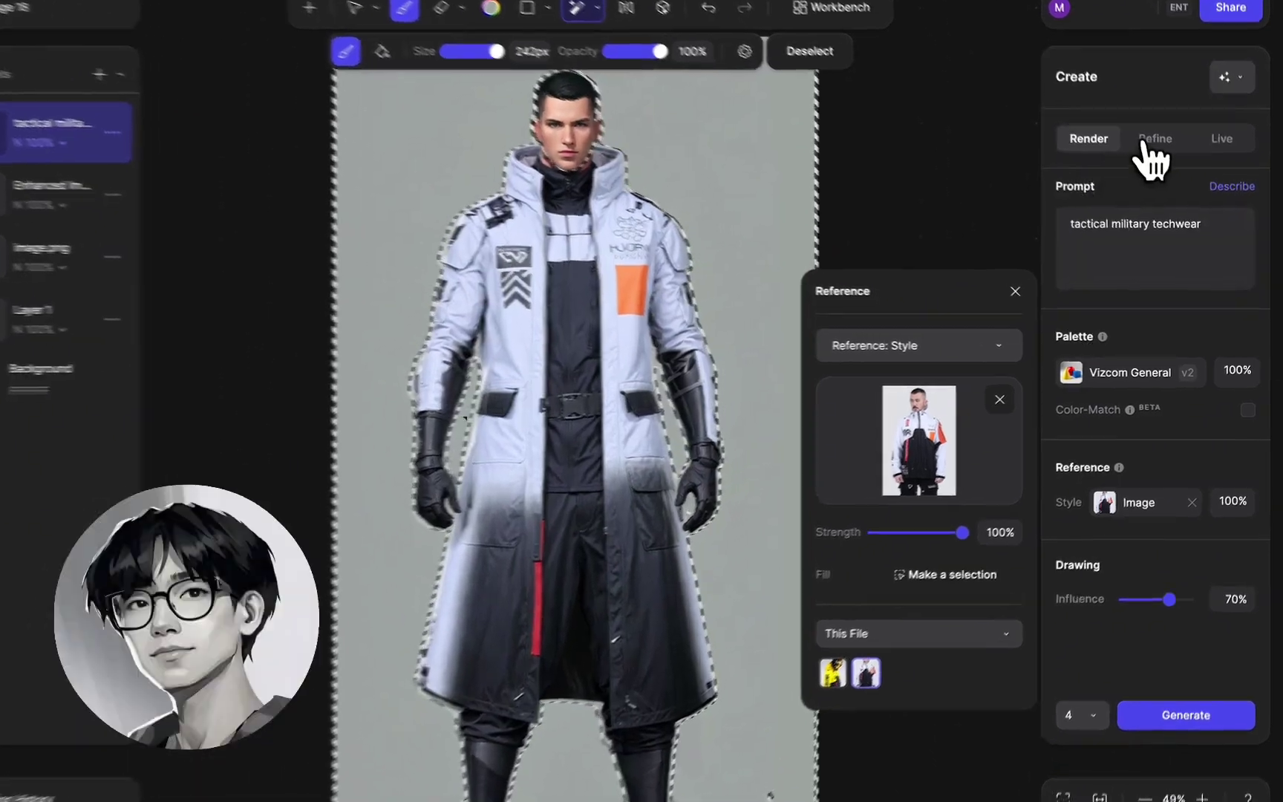
Step: Refine the render with the Cyber Cel palette at 90% drawing influence
left_click(1148, 145)
left_click(1117, 370)
scroll(1017, 465, "down", 4)
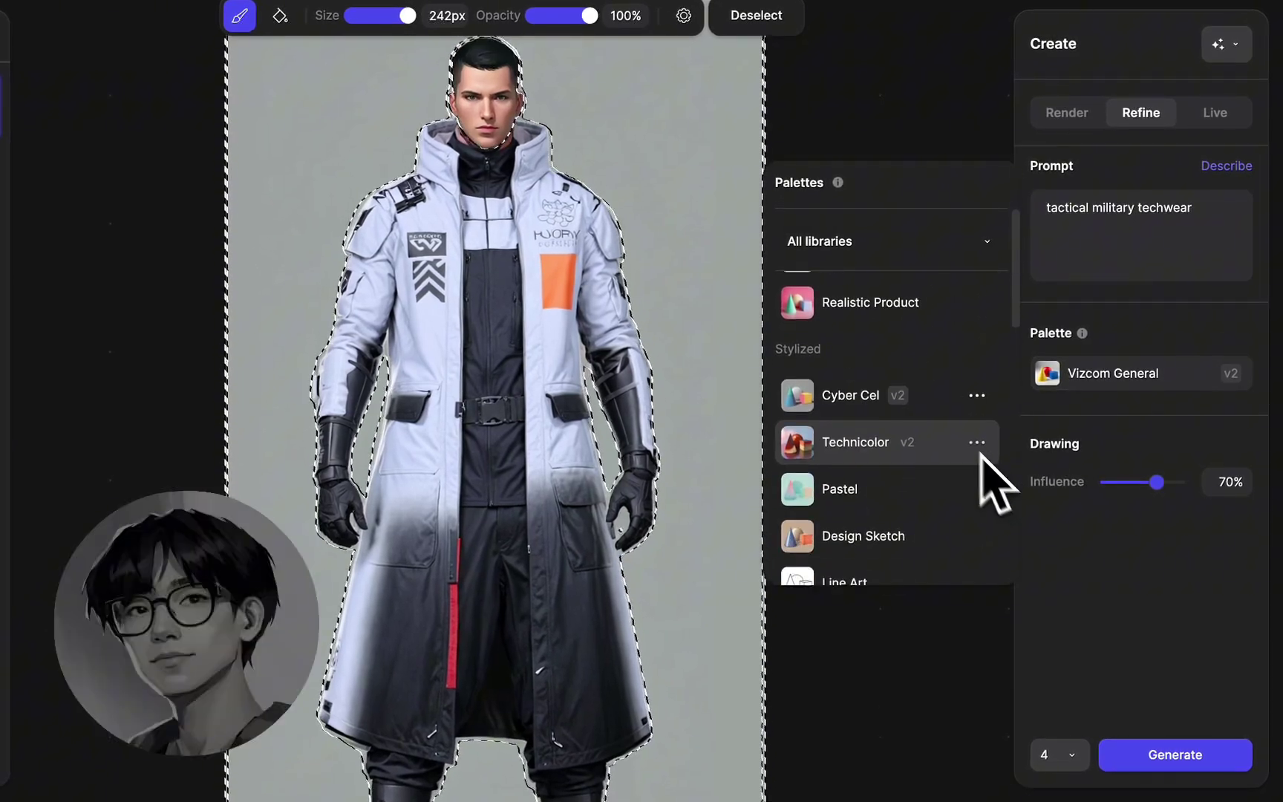
left_click(939, 397)
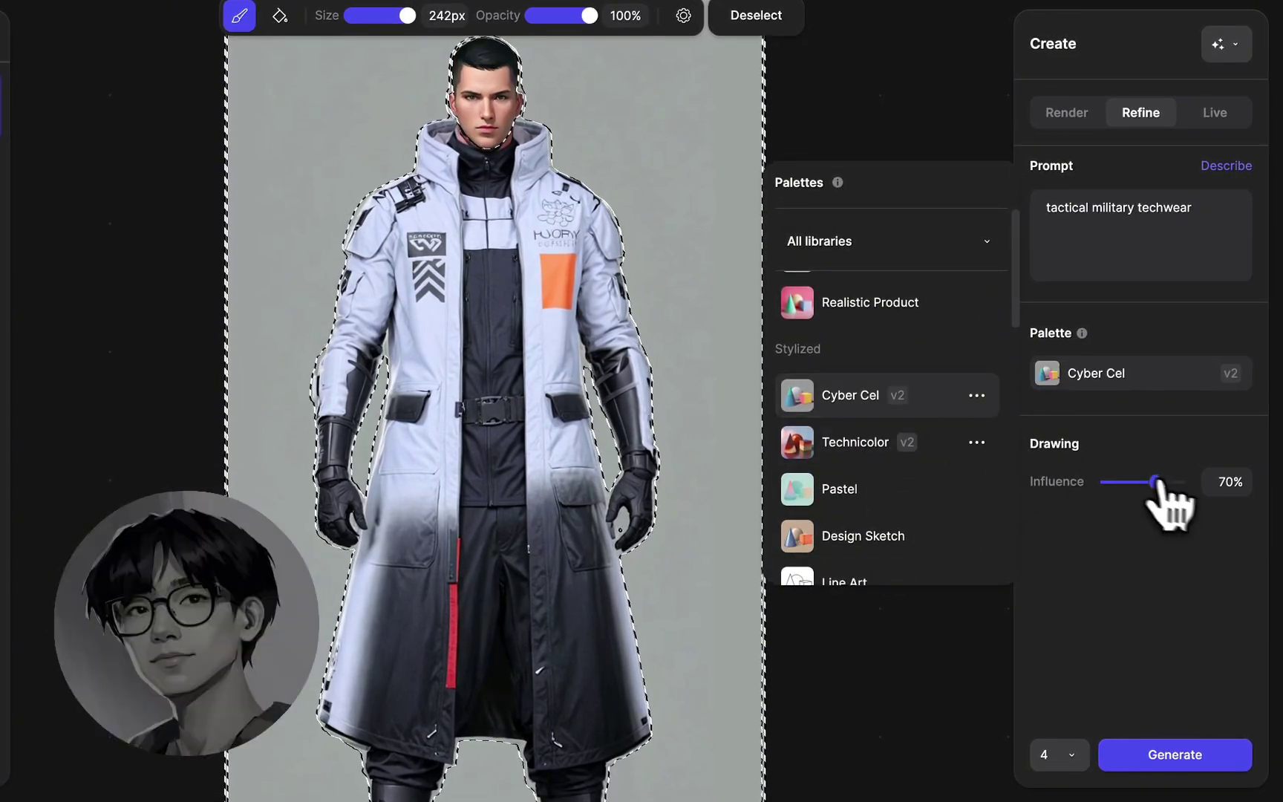
left_click_drag(1157, 482, 1174, 482)
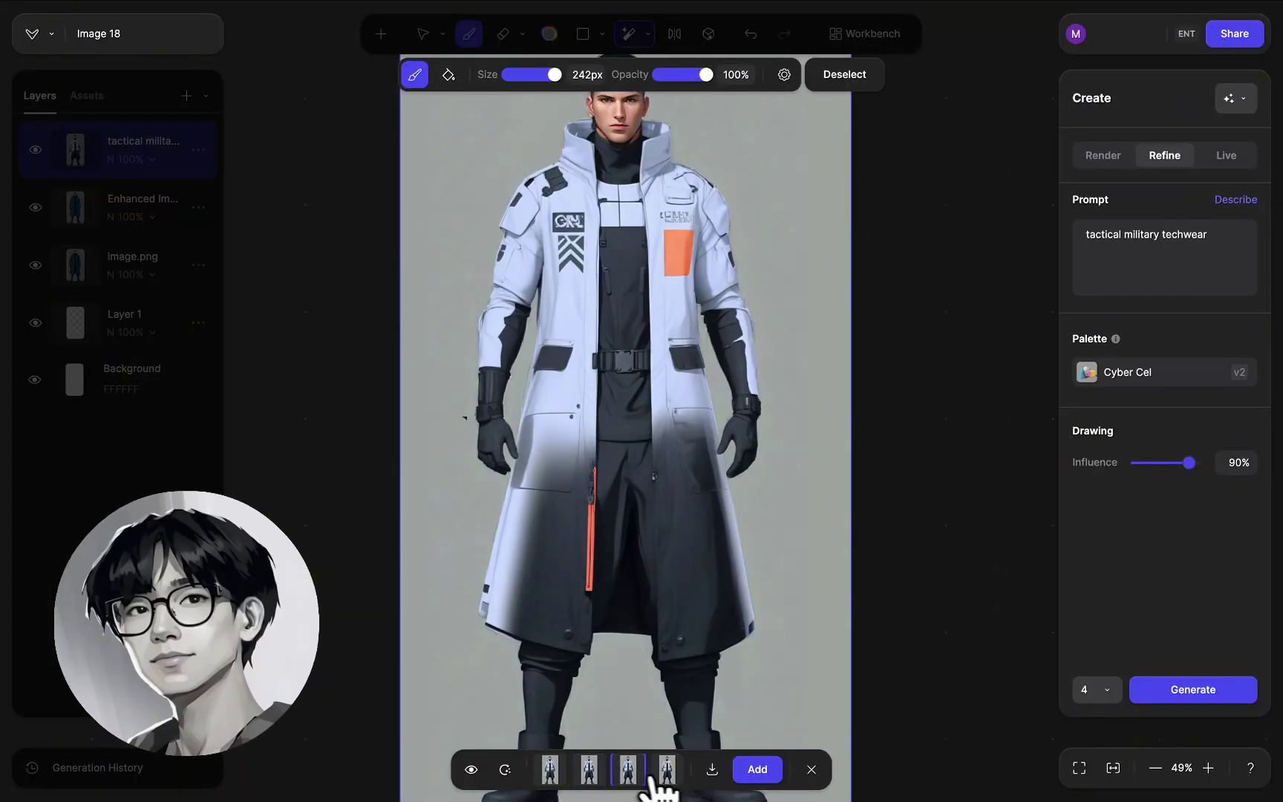
Step: Compare the first refined variant against the original image
left_click(552, 772)
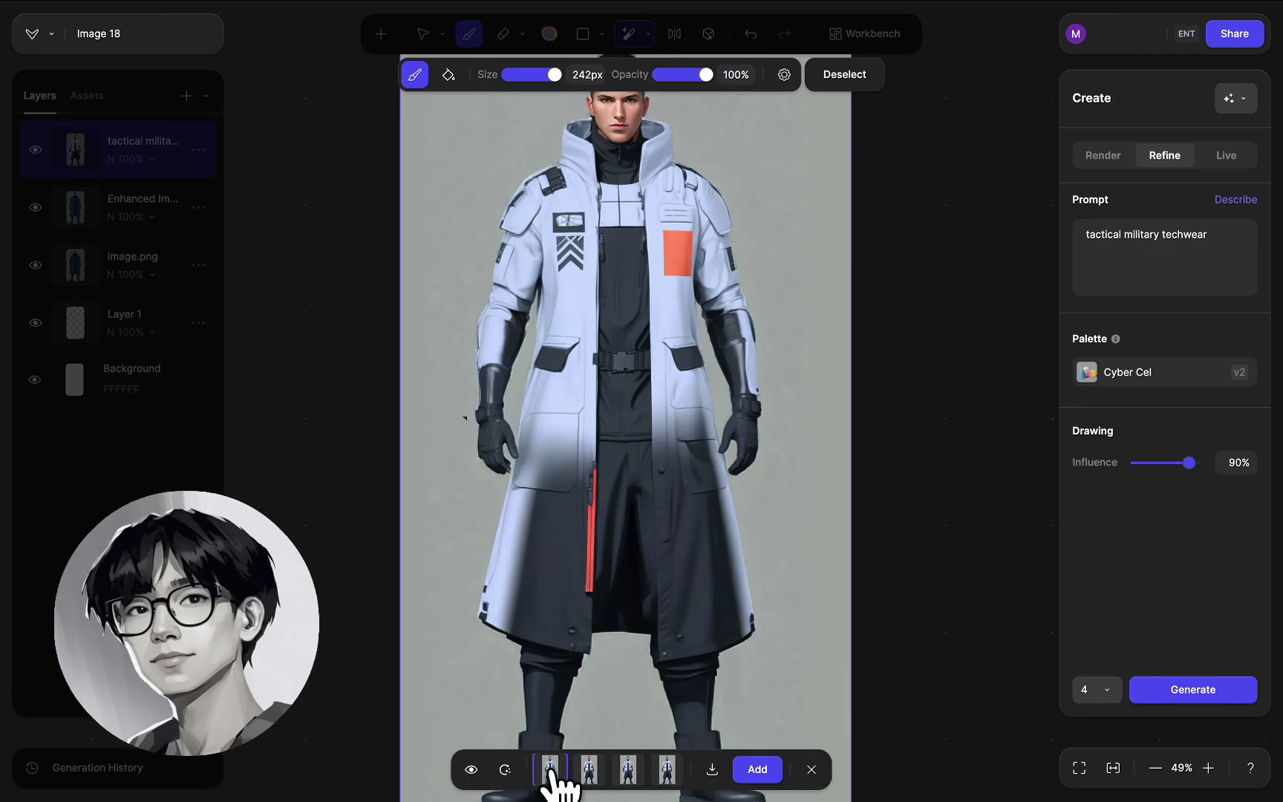
left_click(480, 772)
left_click(478, 773)
left_click(477, 772)
left_click(477, 772)
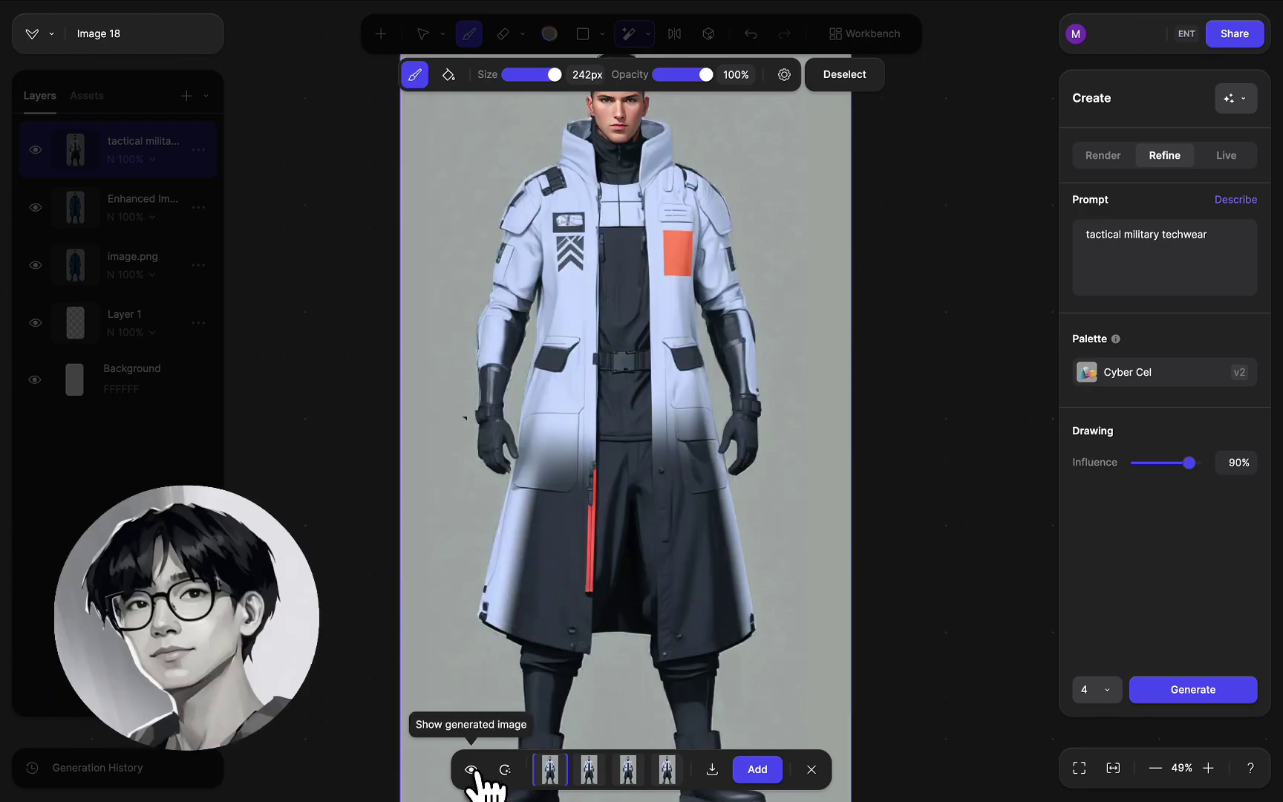
left_click(477, 772)
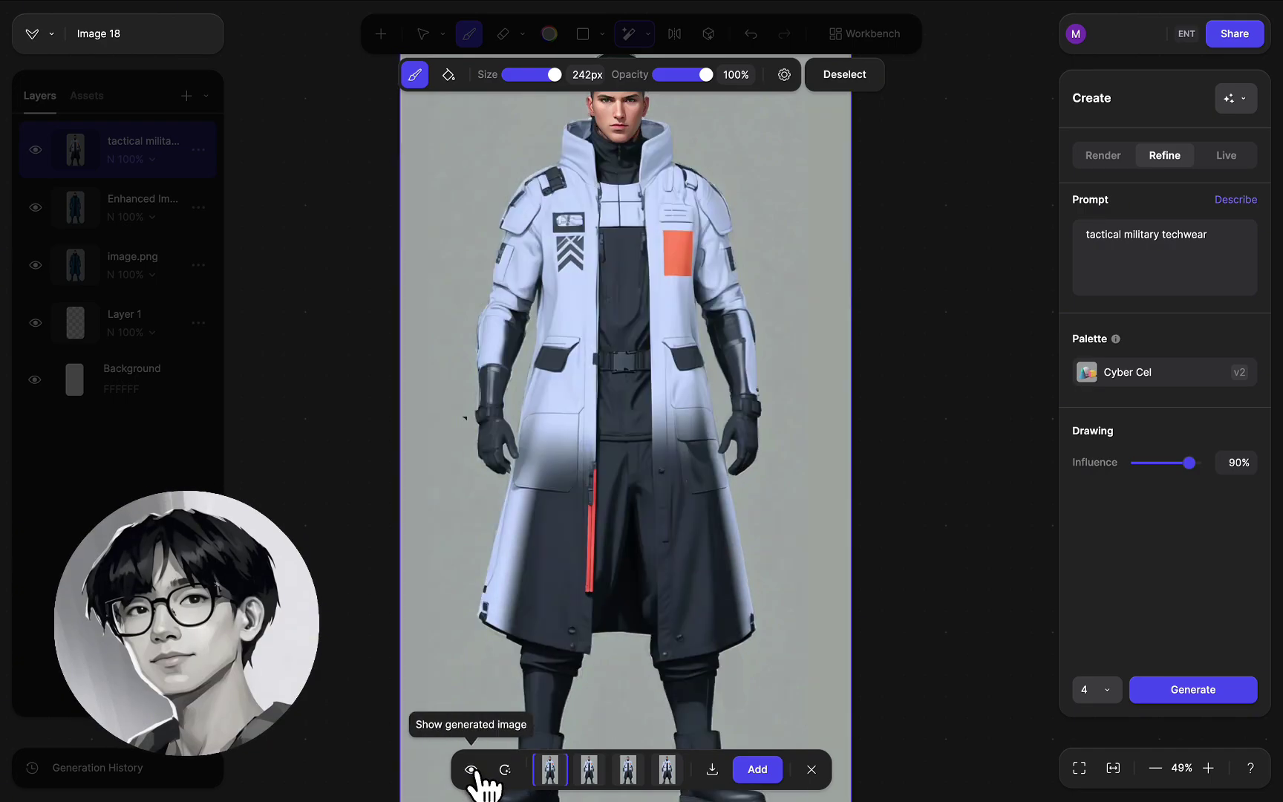
scroll(533, 745, "down", 3)
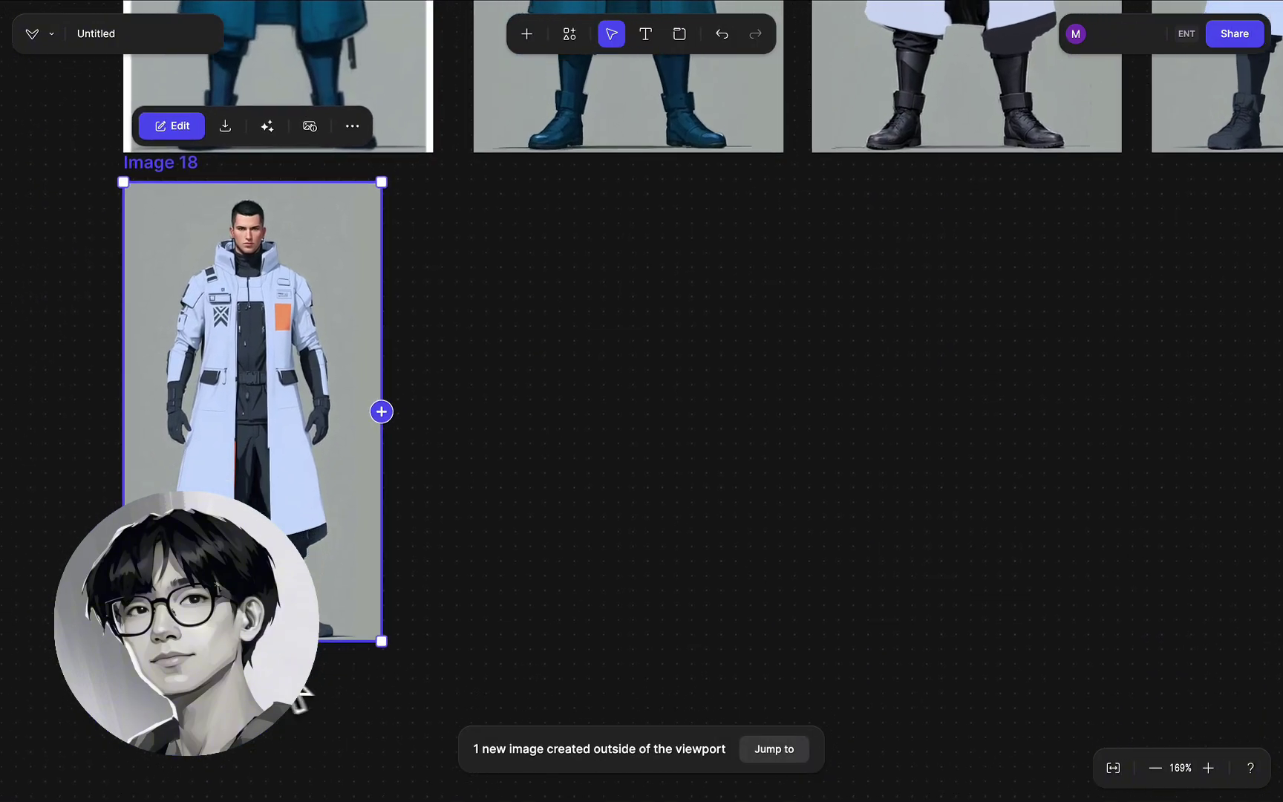
Step: Add an Animate node beside Image 18 and set its type to Turbo
scroll(416, 416, "left", 4)
scroll(416, 416, "down", 2)
left_click(528, 35)
left_click_drag(482, 355, 790, 223)
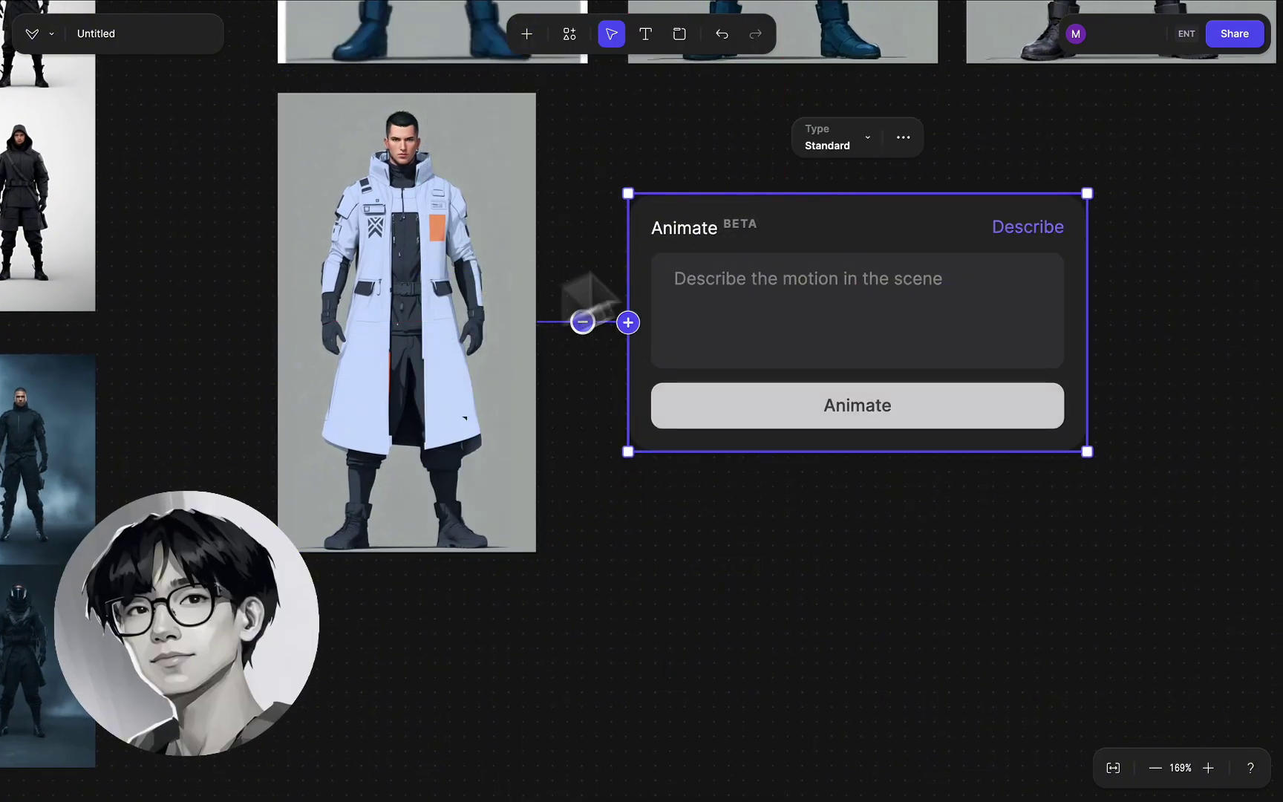
left_click(828, 137)
left_click(875, 249)
left_click(790, 154)
left_click(798, 191)
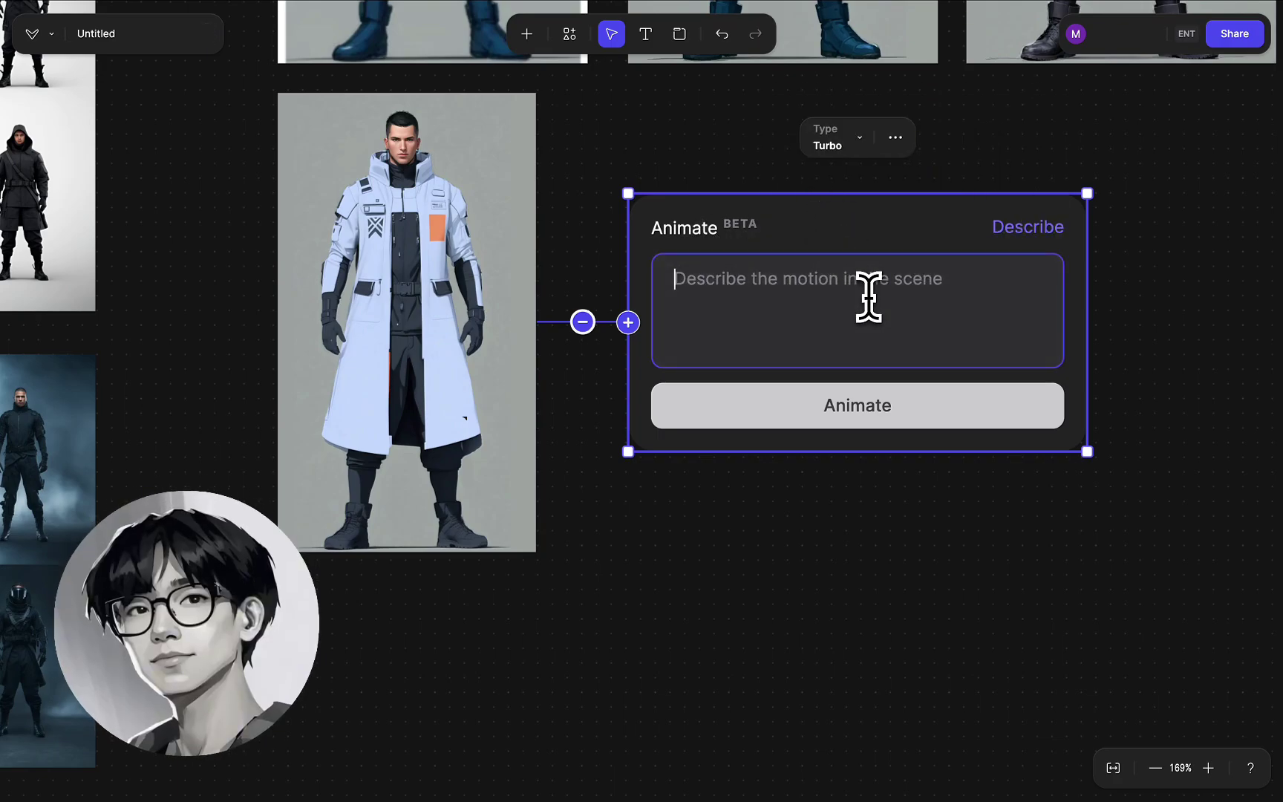
Step: Prompt 'character raising their arms' and generate the animation
type("character raising their arms")
left_click(881, 408)
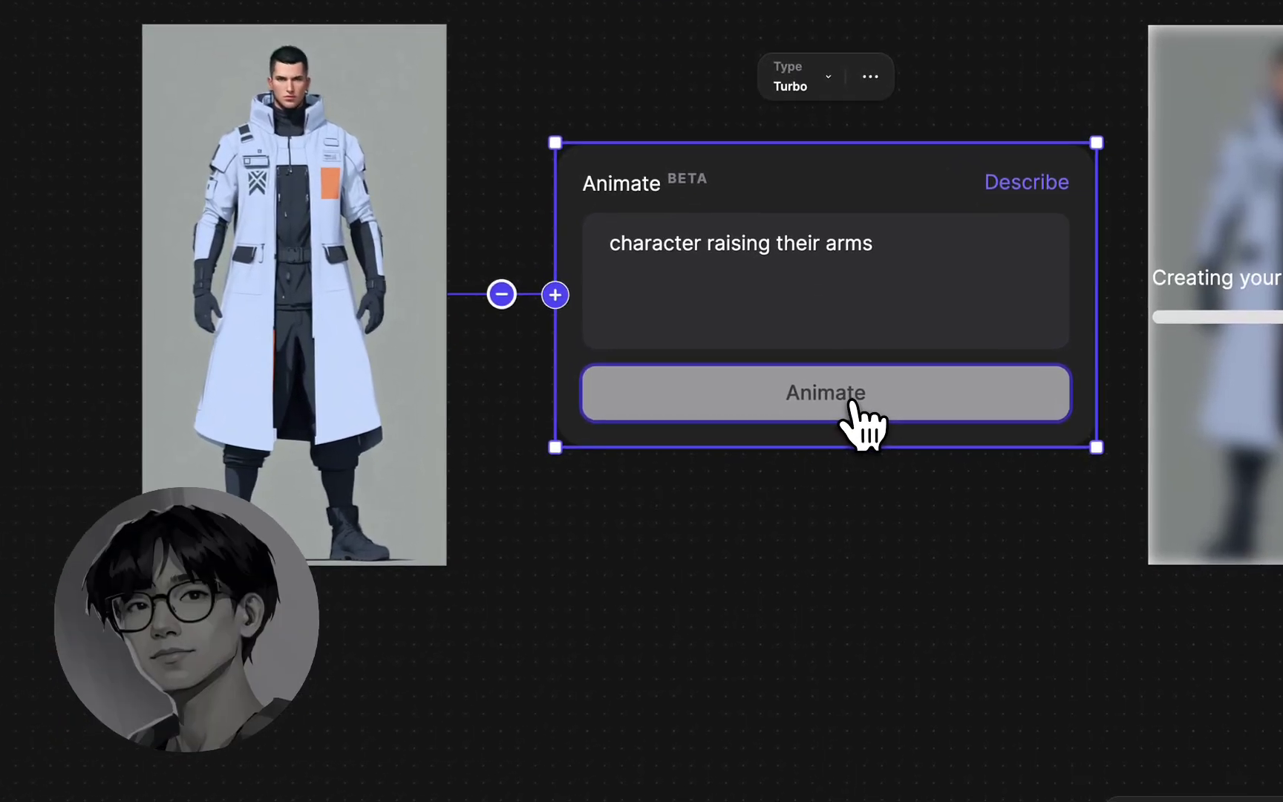
left_click(769, 531)
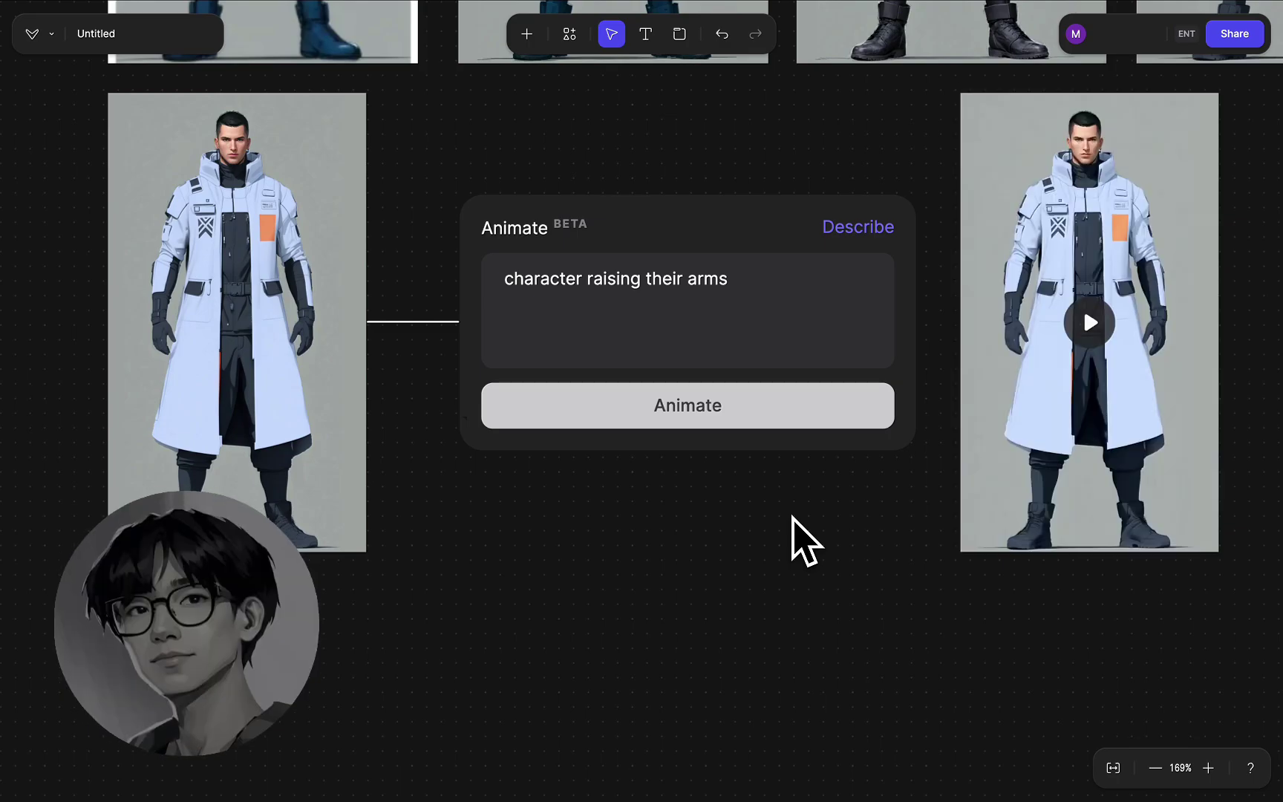
Step: Preview the previous animation clip, then delete that old video node
left_click(1089, 322)
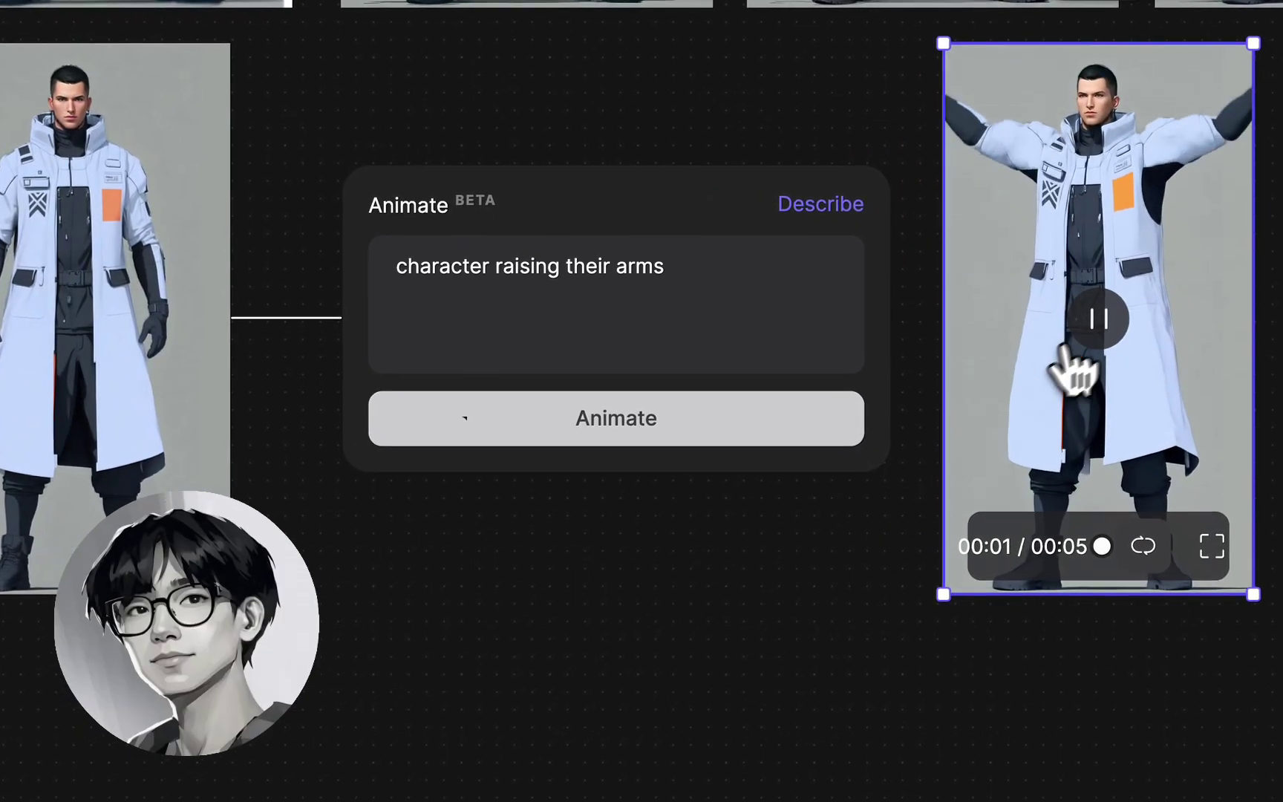
left_click(1098, 332)
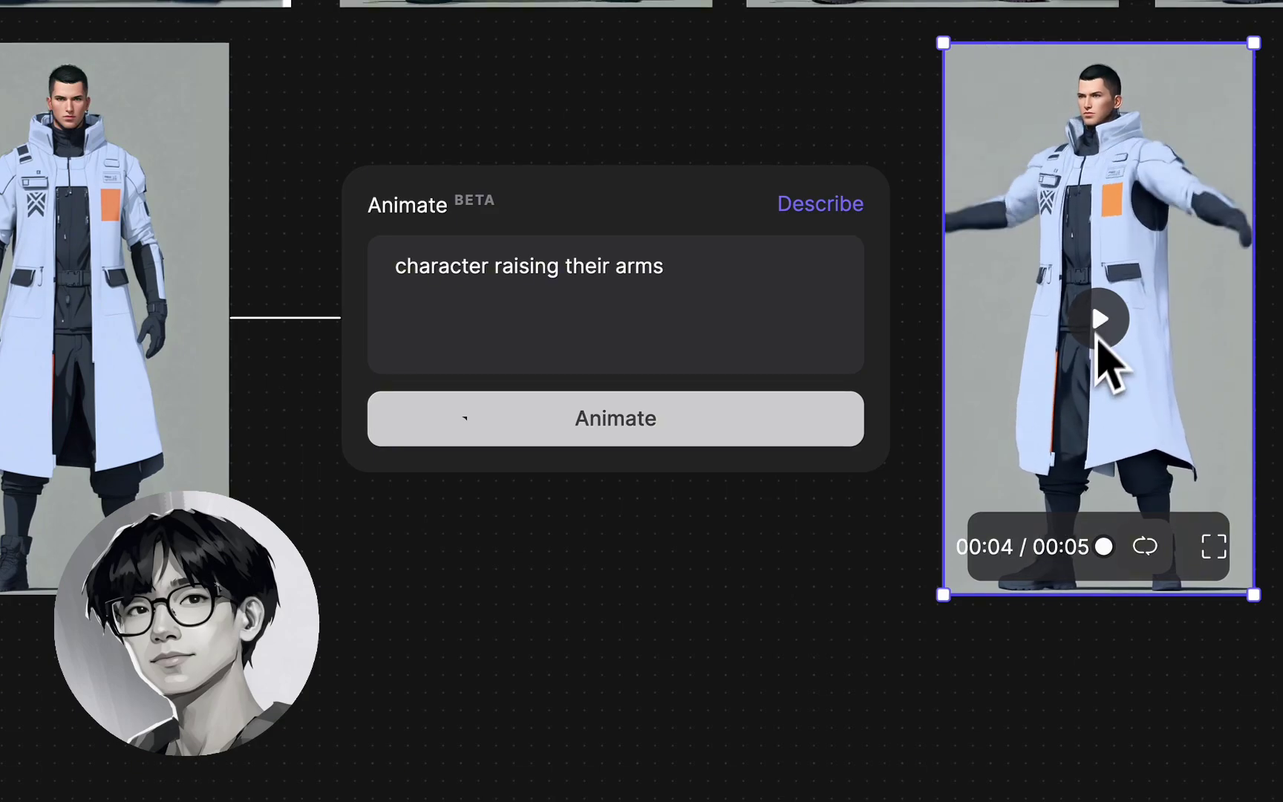
left_click_drag(1104, 568, 1111, 565)
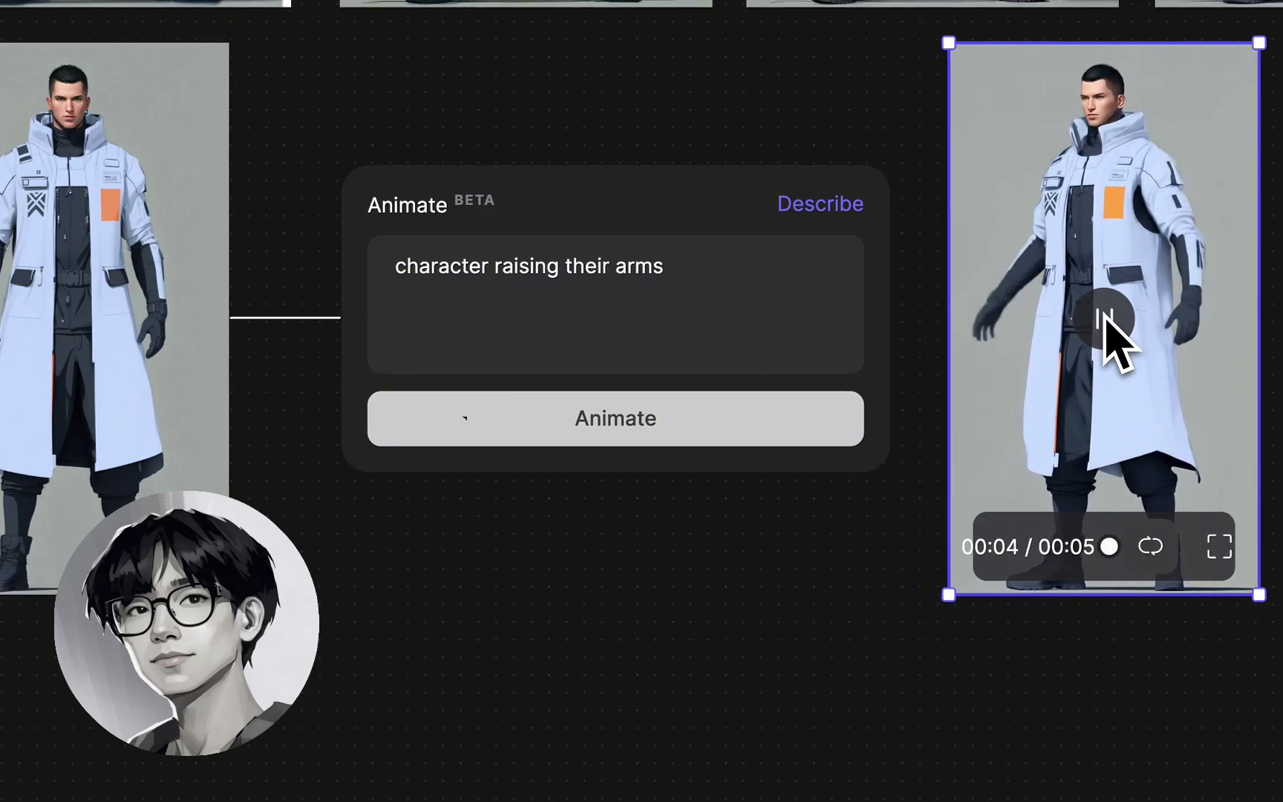
key("Delete")
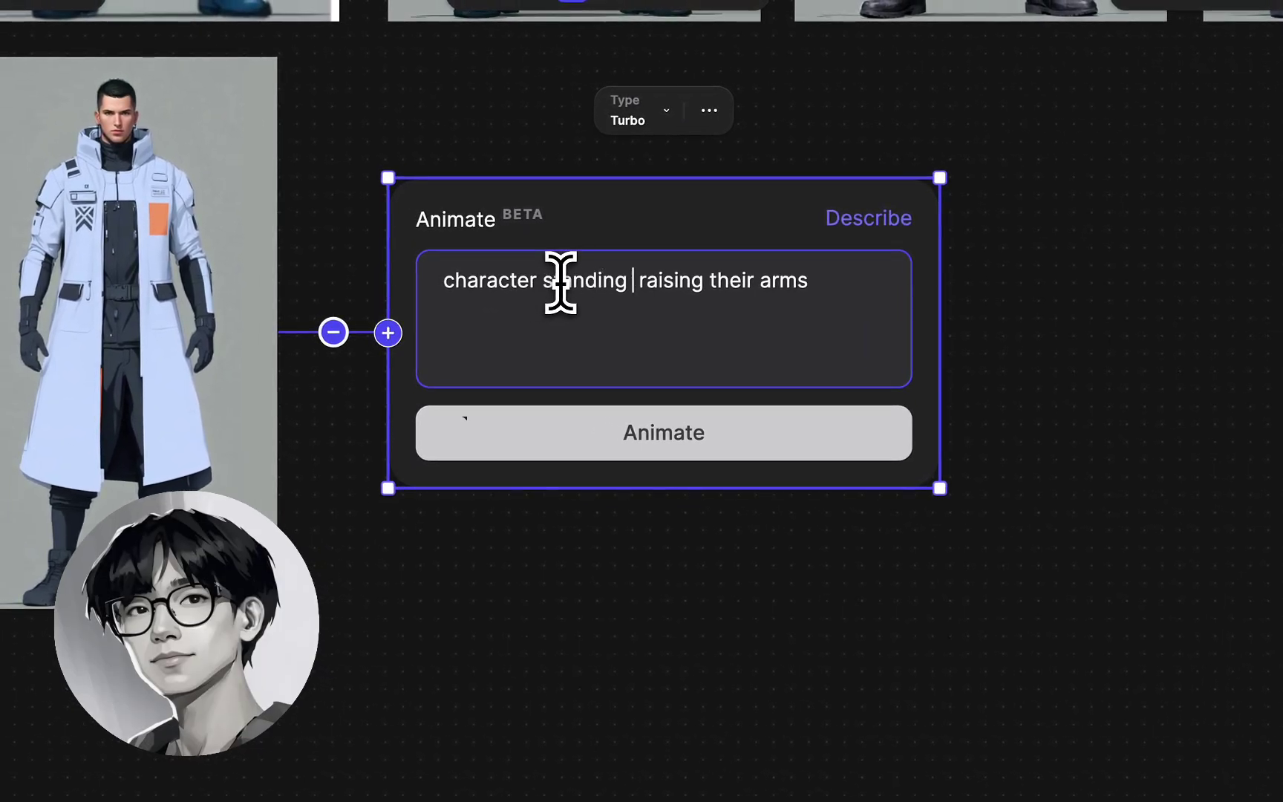
Step: Edit the Animate prompt, regenerate, and review the new arms-raising clip
type("s in")
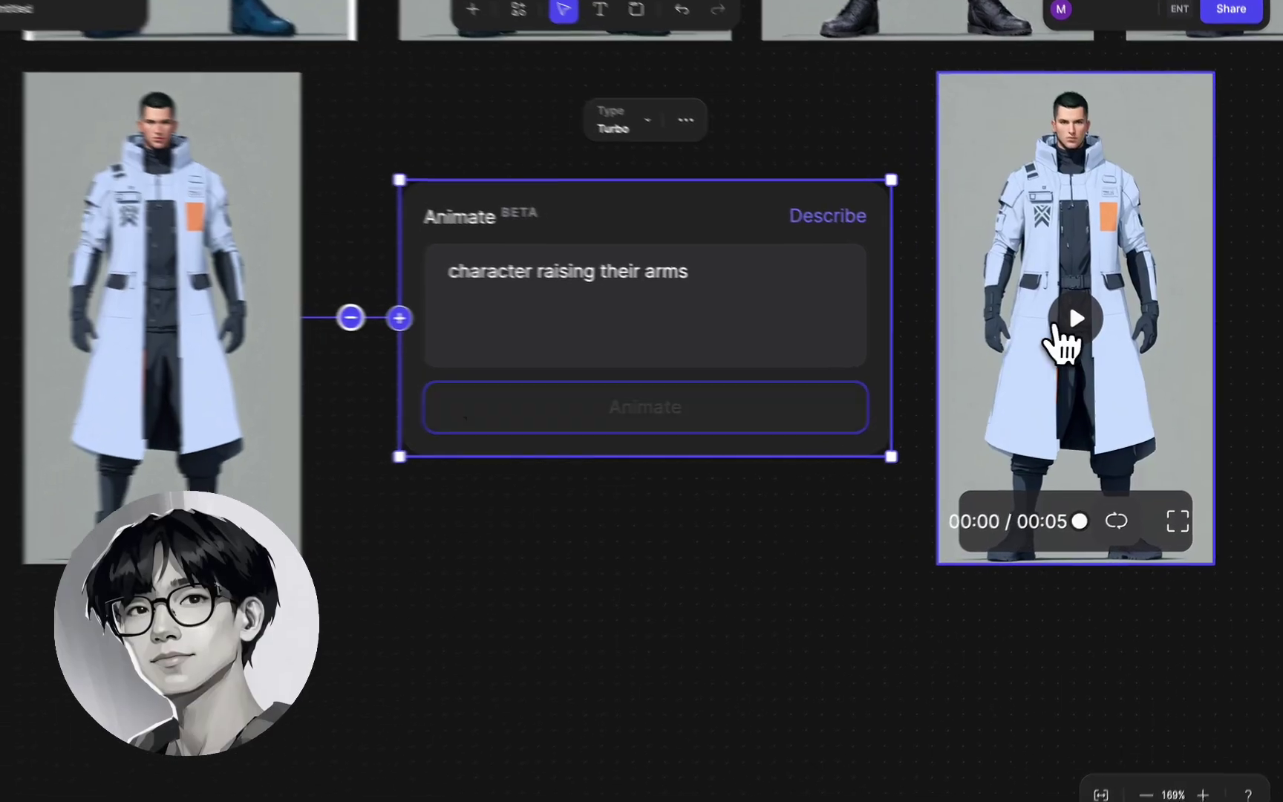
left_click(1090, 322)
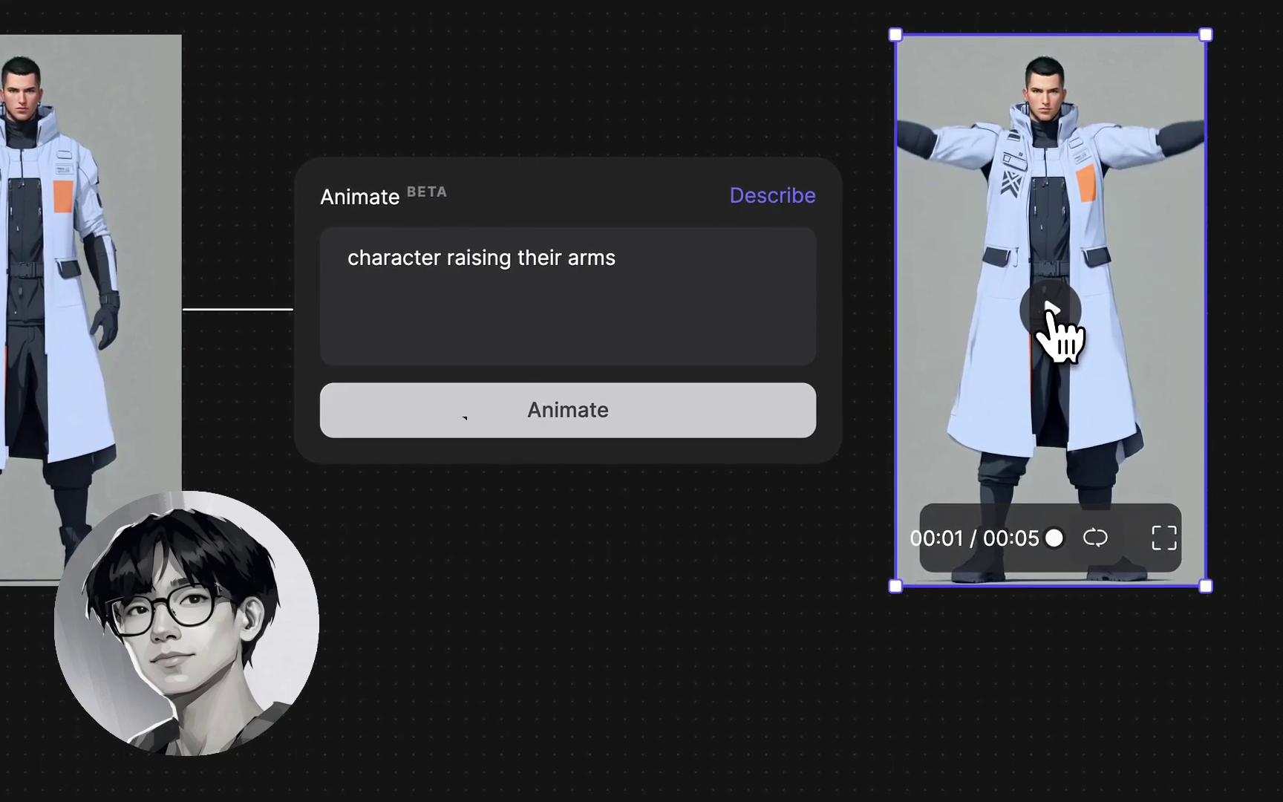
left_click(1058, 333)
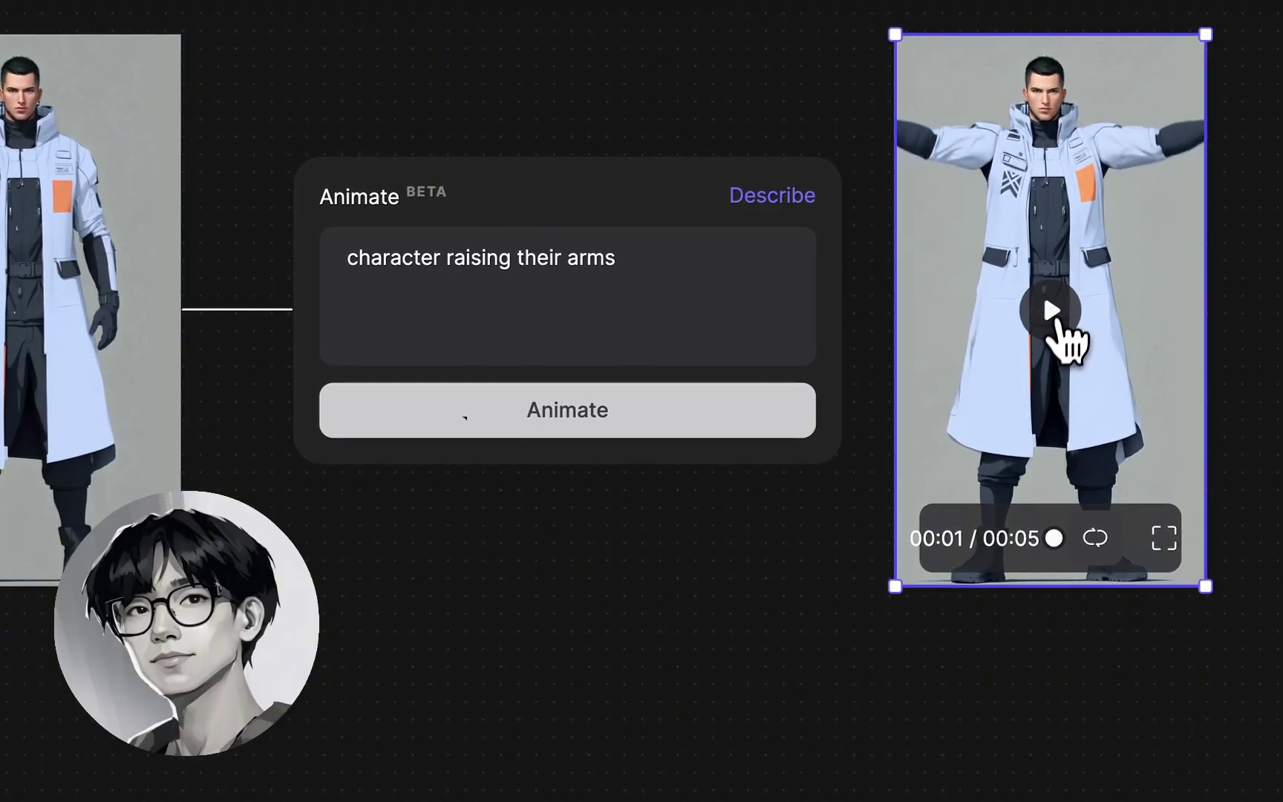
left_click(1055, 325)
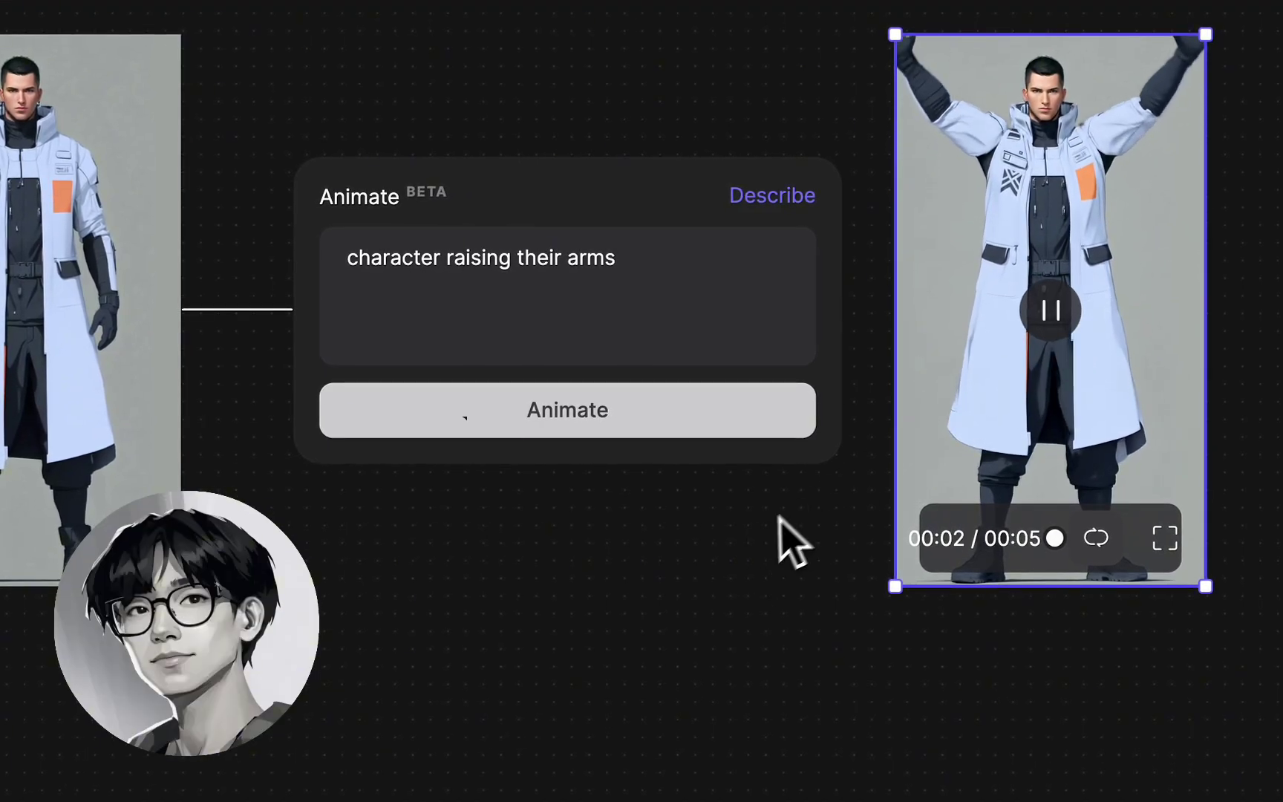
left_click(788, 512)
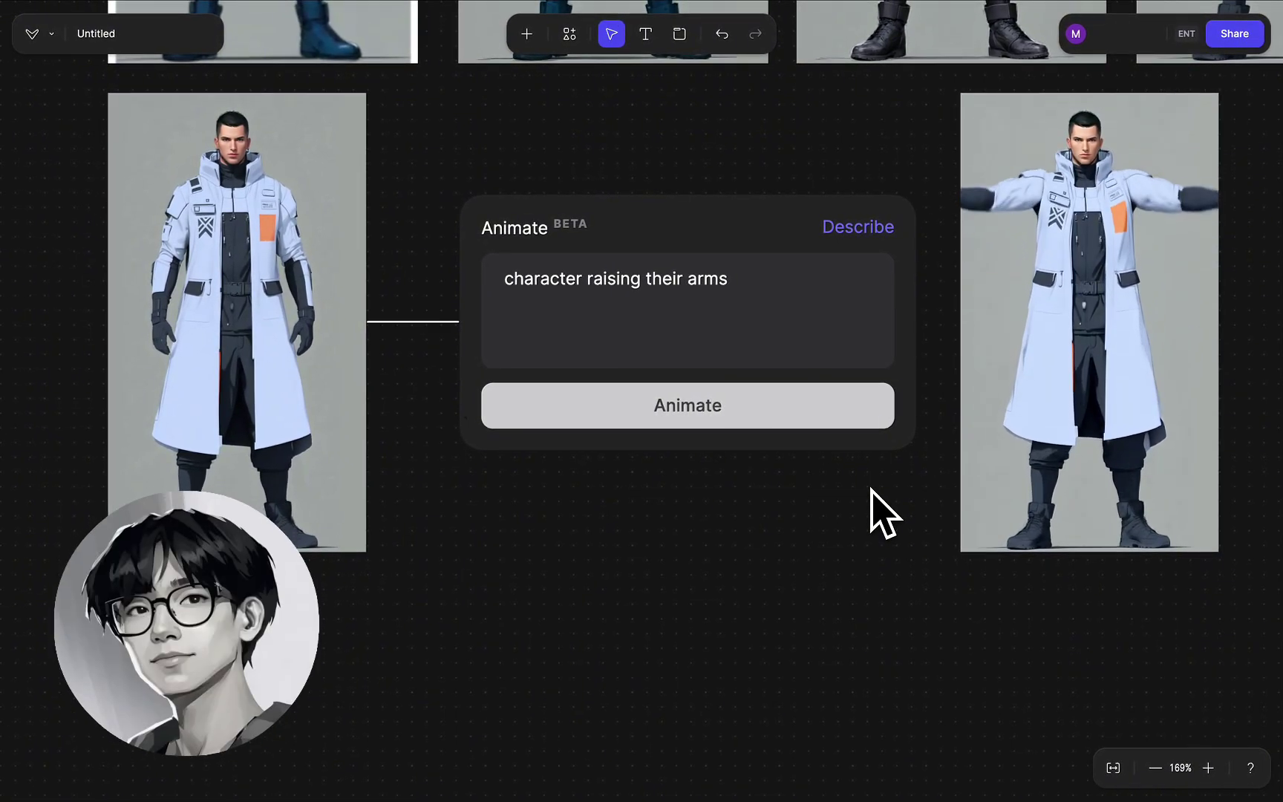
Step: Capture the arms-out pose and the first frame of the clip as two new stills
left_click(1125, 511)
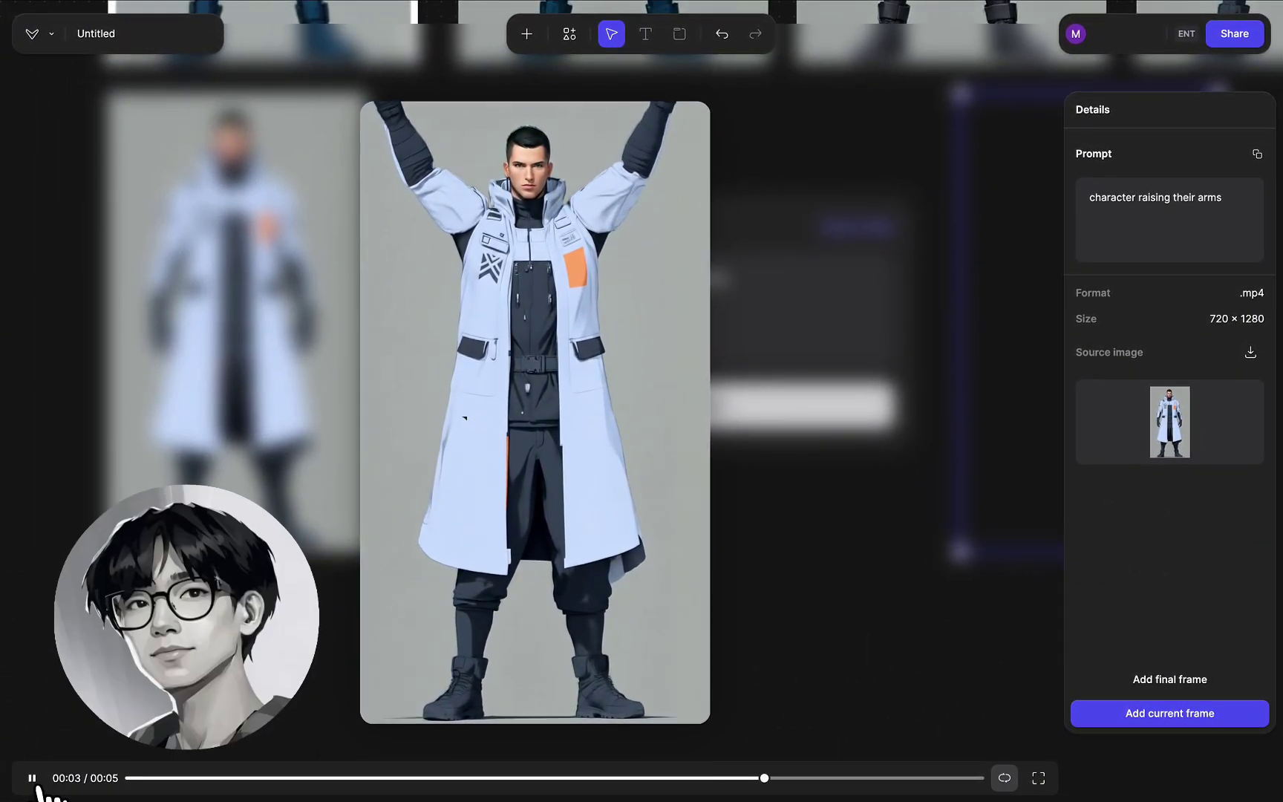
left_click(37, 787)
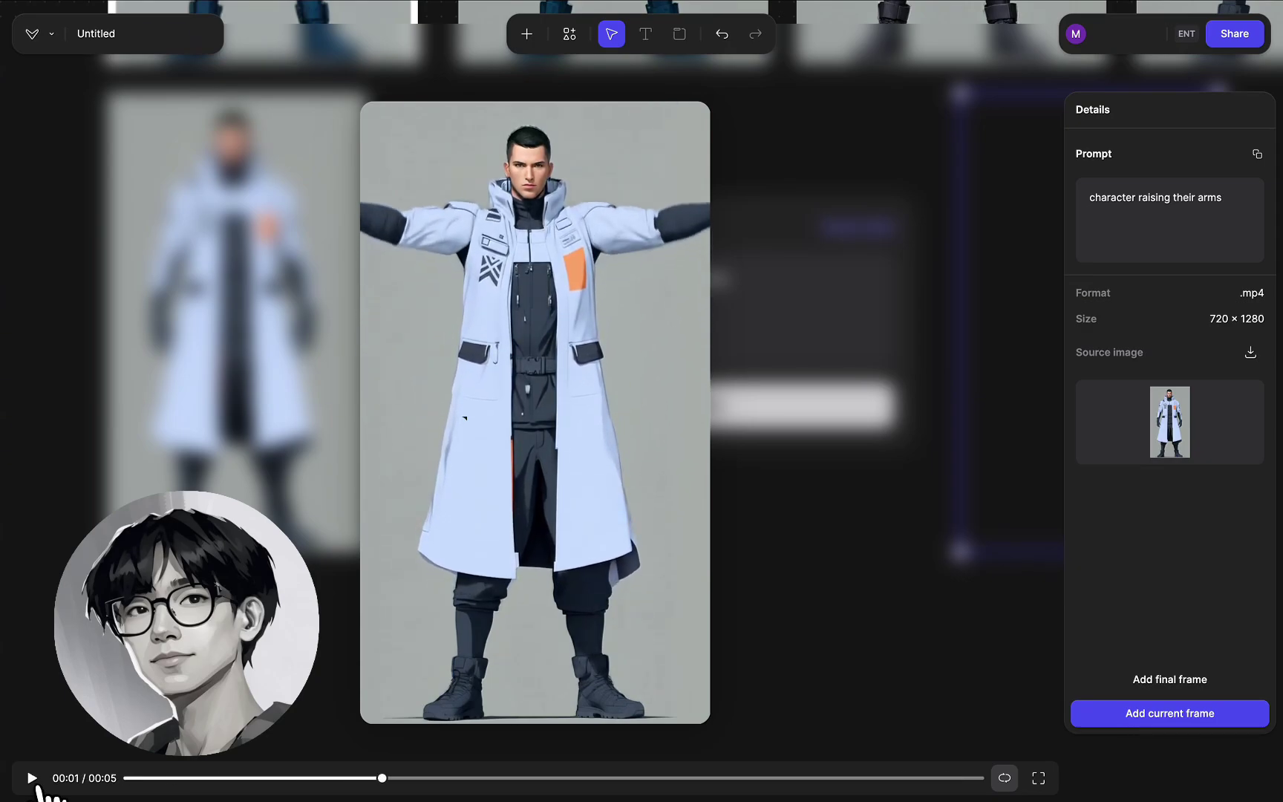
left_click(1130, 729)
mouse_move(287, 779)
left_mouse_down()
mouse_move(321, 779)
mouse_move(295, 779)
left_mouse_up()
left_click(1103, 735)
left_click(1041, 777)
Step: Duplicate the arms-out still and place the copy beneath the top-left image
scroll(1012, 672, "right", 5)
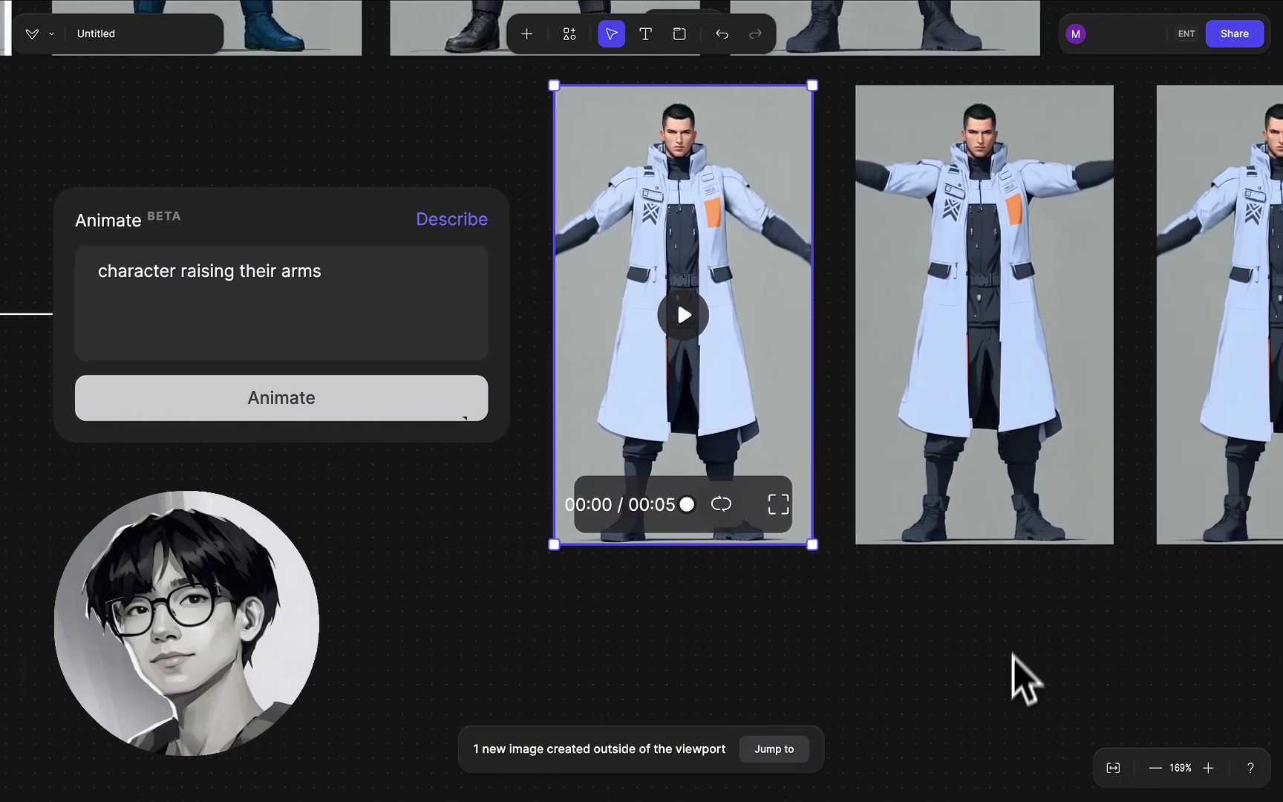
left_click(1046, 430)
key("Delete")
left_click(592, 437)
scroll(598, 453, "right", 5)
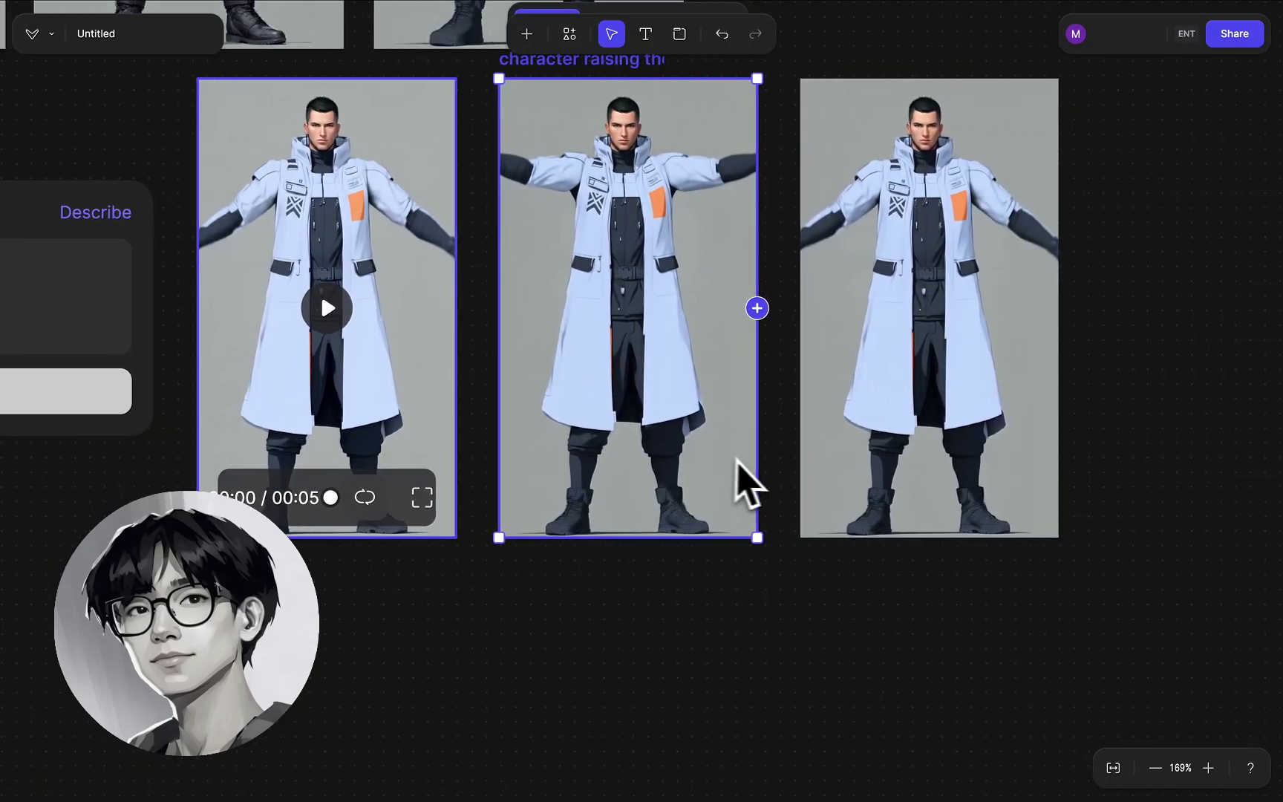
left_click(914, 364)
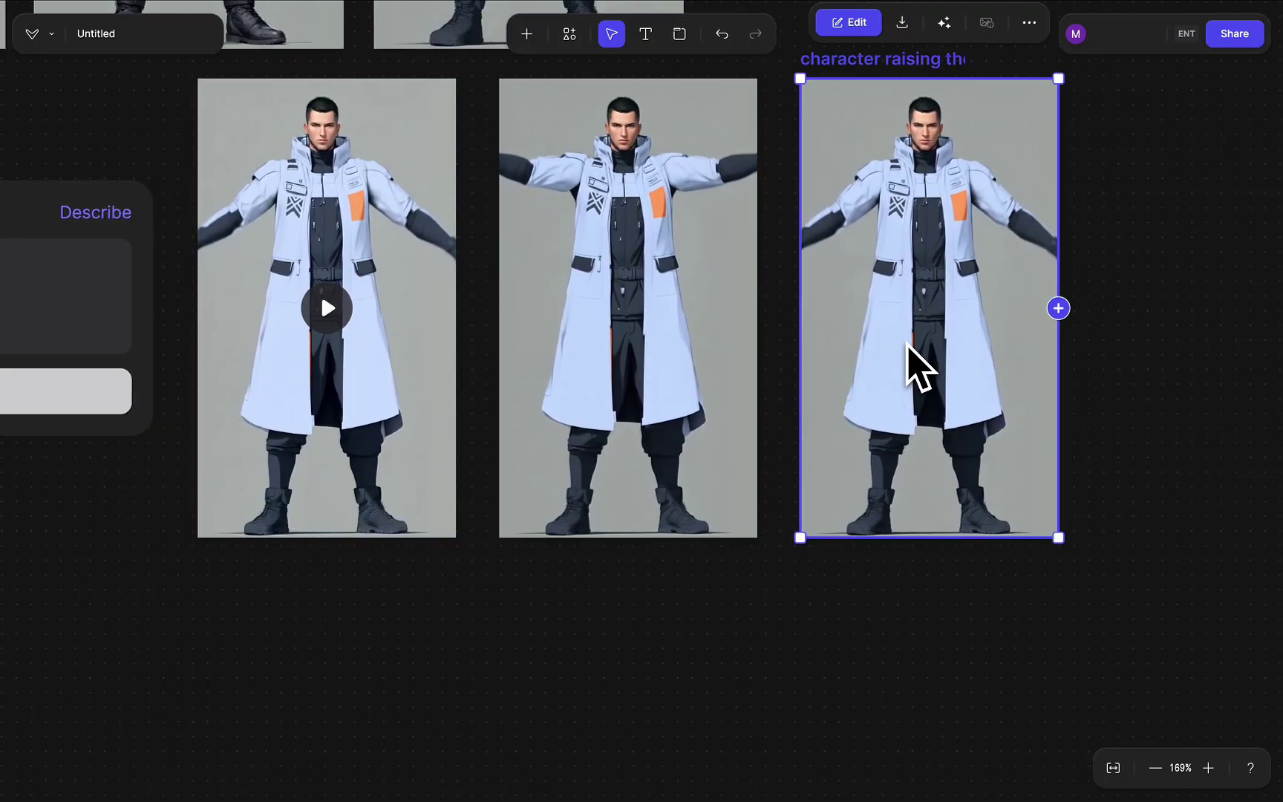
scroll(682, 367, "left", 8)
scroll(635, 367, "down", 5)
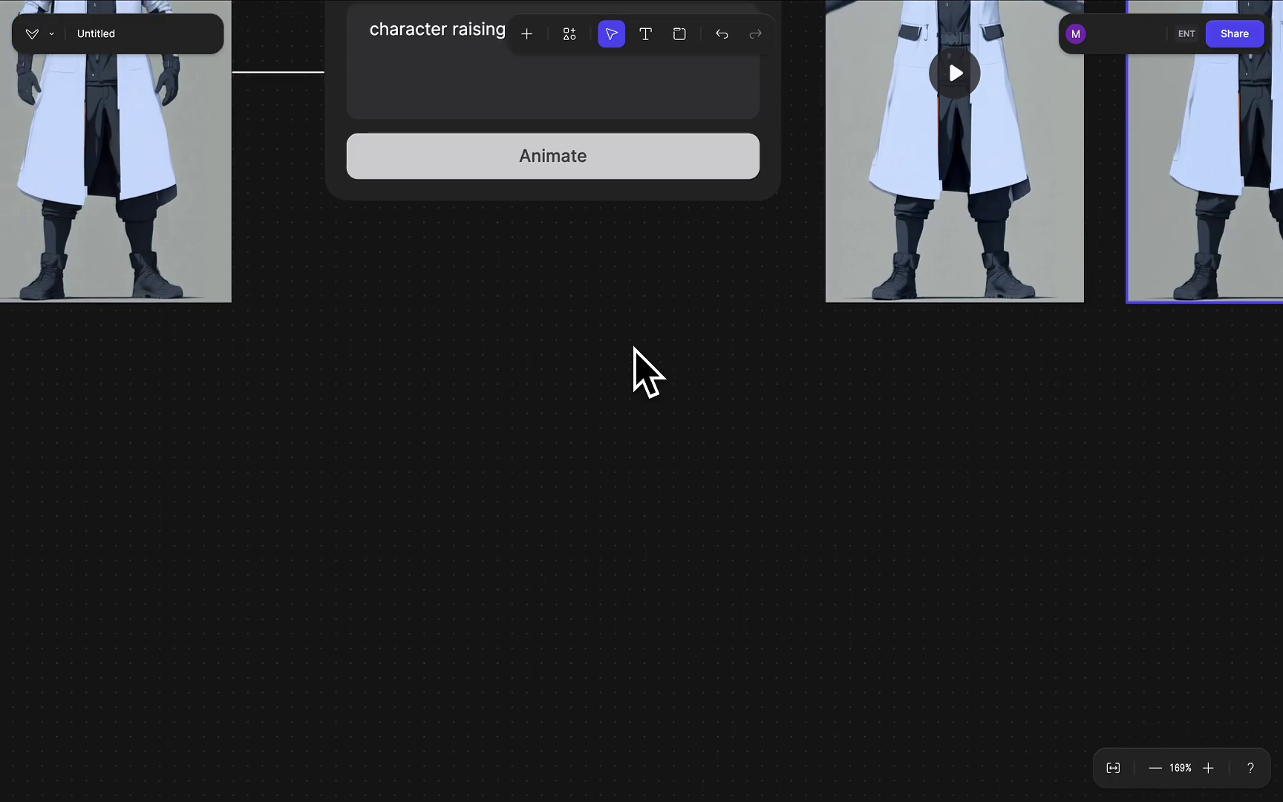
key("ctrl+v")
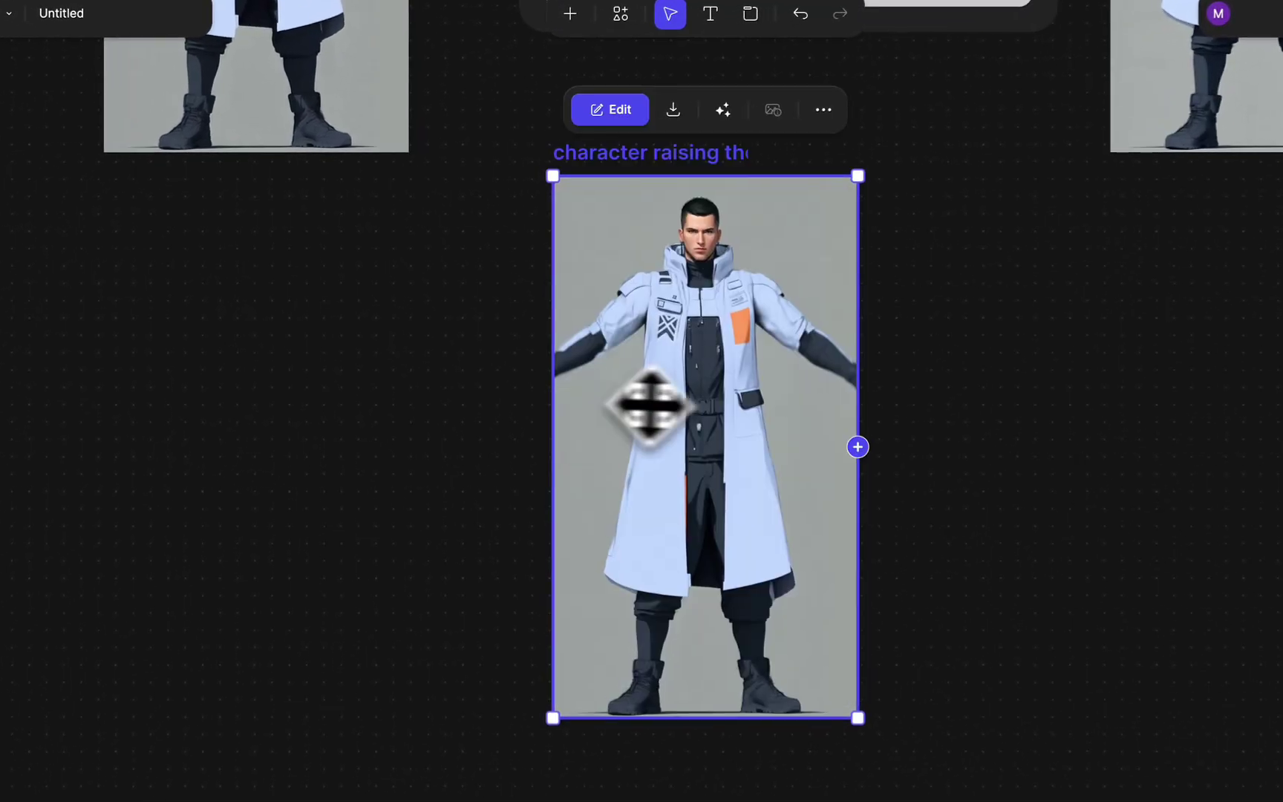
left_click_drag(649, 404, 229, 464)
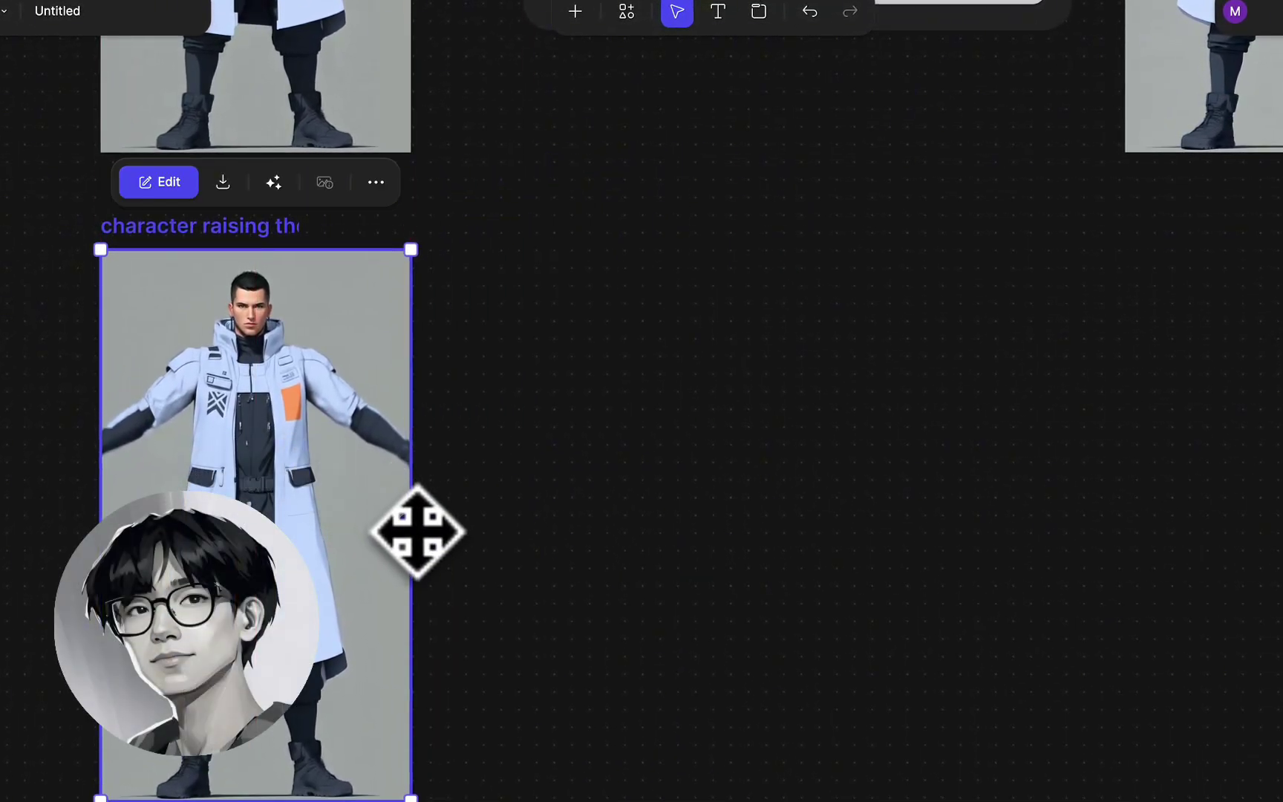
Step: Connect a new Animate node to the arms-out image, set Effect > Turntable, and start generating
left_click(524, 358)
left_click_drag(611, 329, 685, 376)
left_click_drag(522, 501, 386, 483)
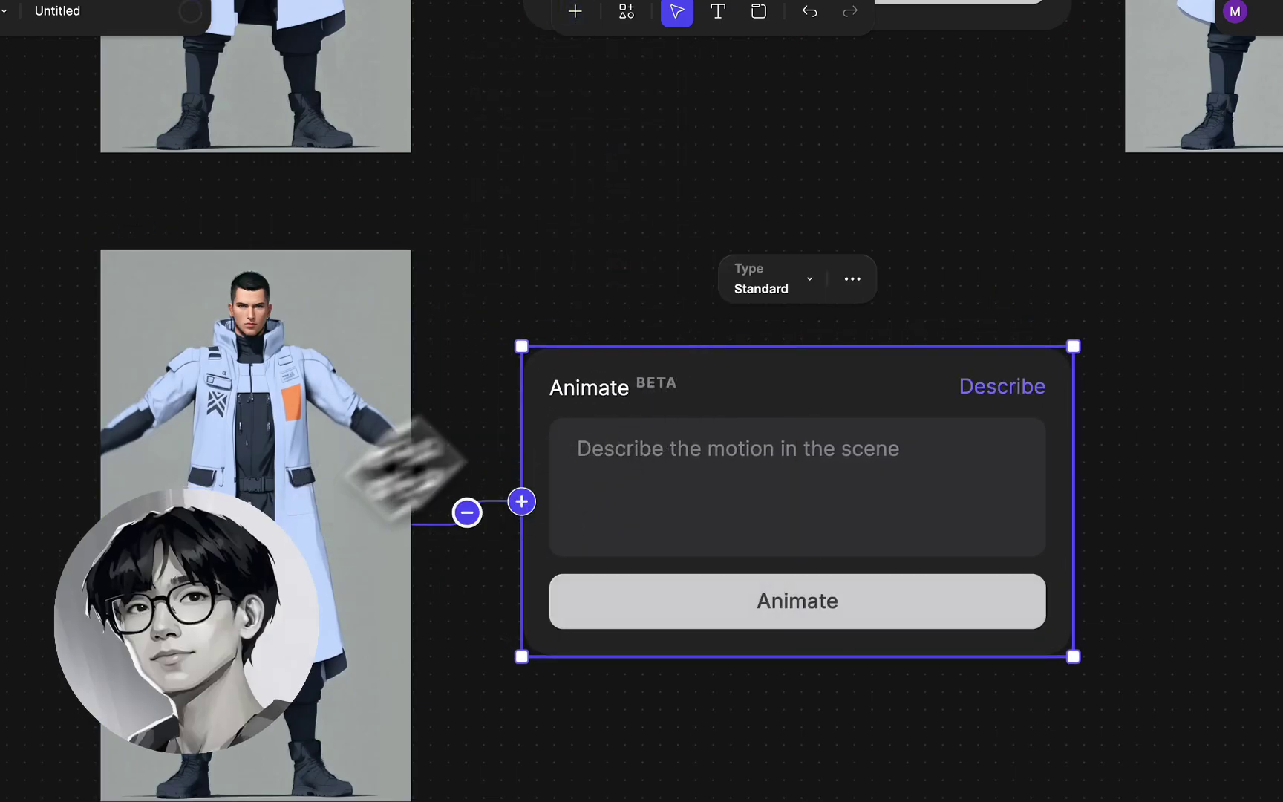
left_click(761, 281)
left_click(776, 405)
left_click_drag(774, 405, 768, 402)
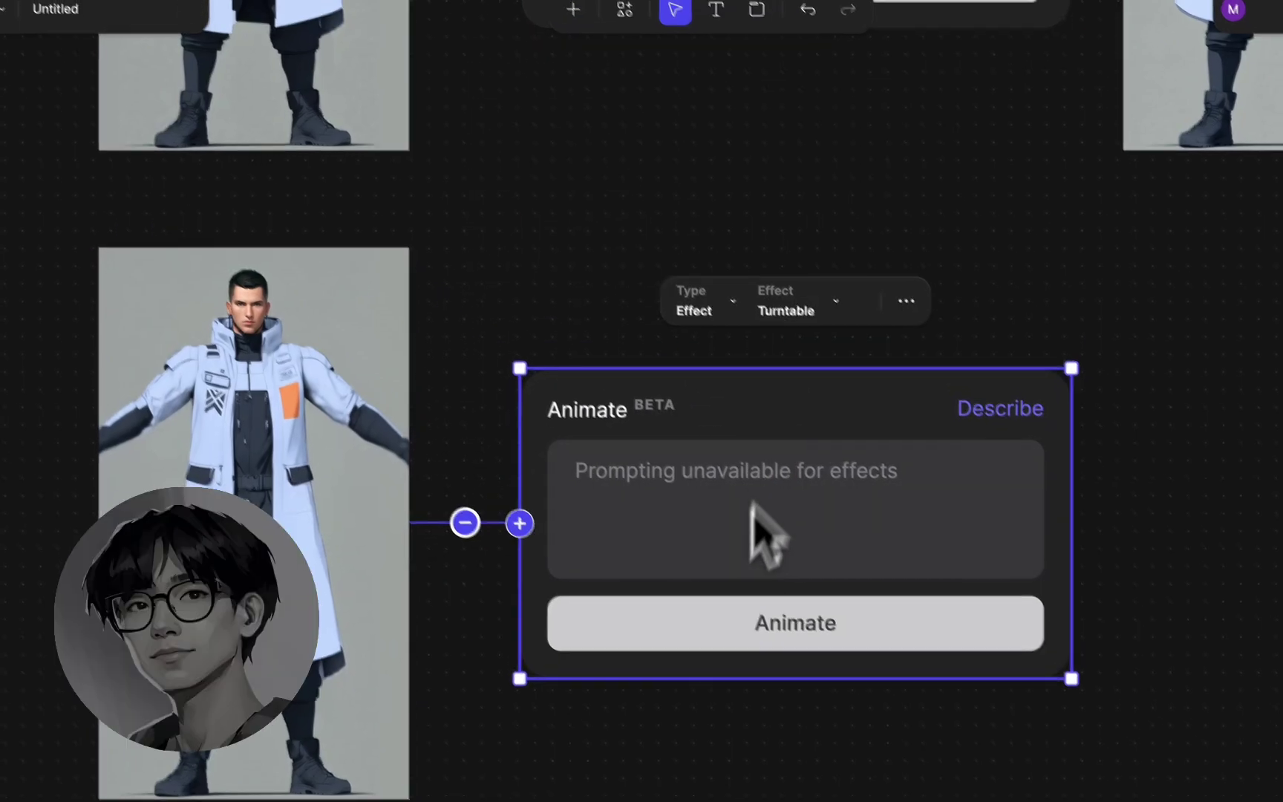
left_click(735, 616)
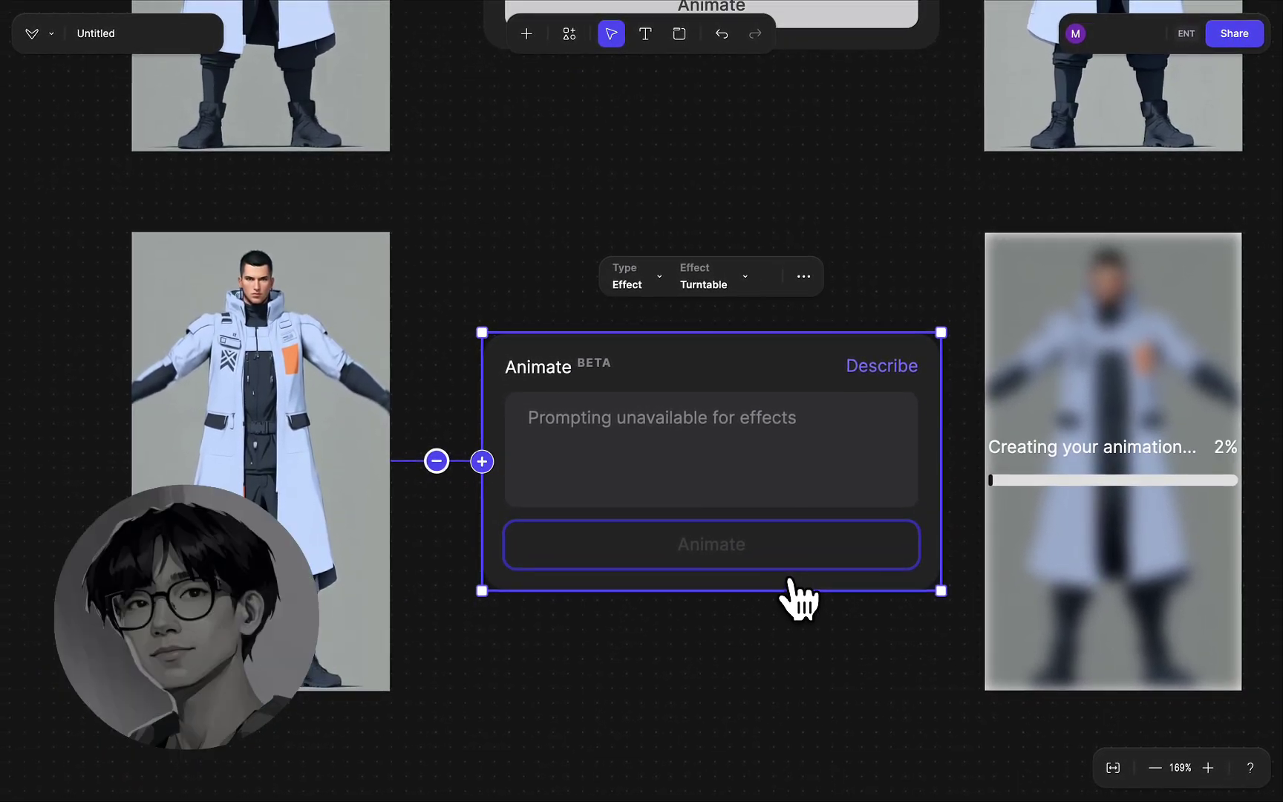
scroll(798, 602, "right", 3)
scroll(798, 602, "down", 2)
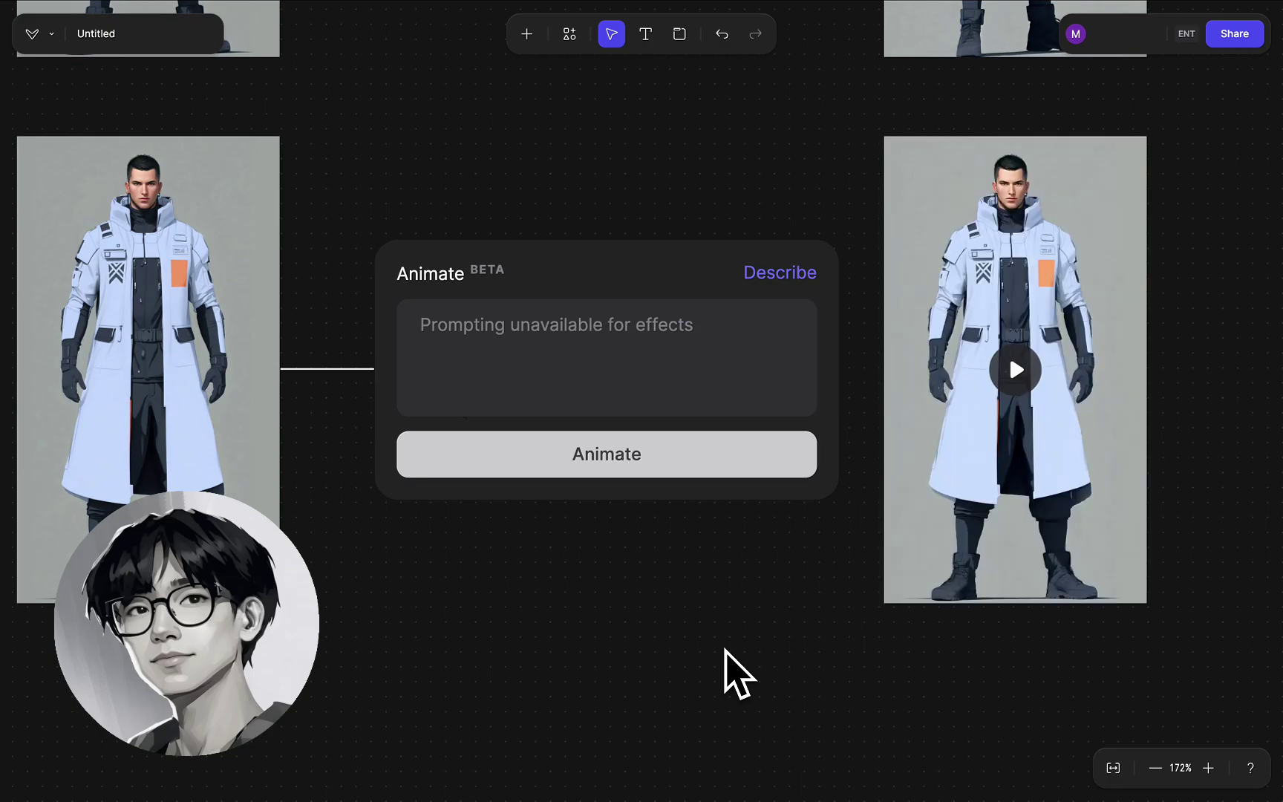
Step: Play the turntable clip and save three-quarter front, side and back stills from it
left_click(1015, 366)
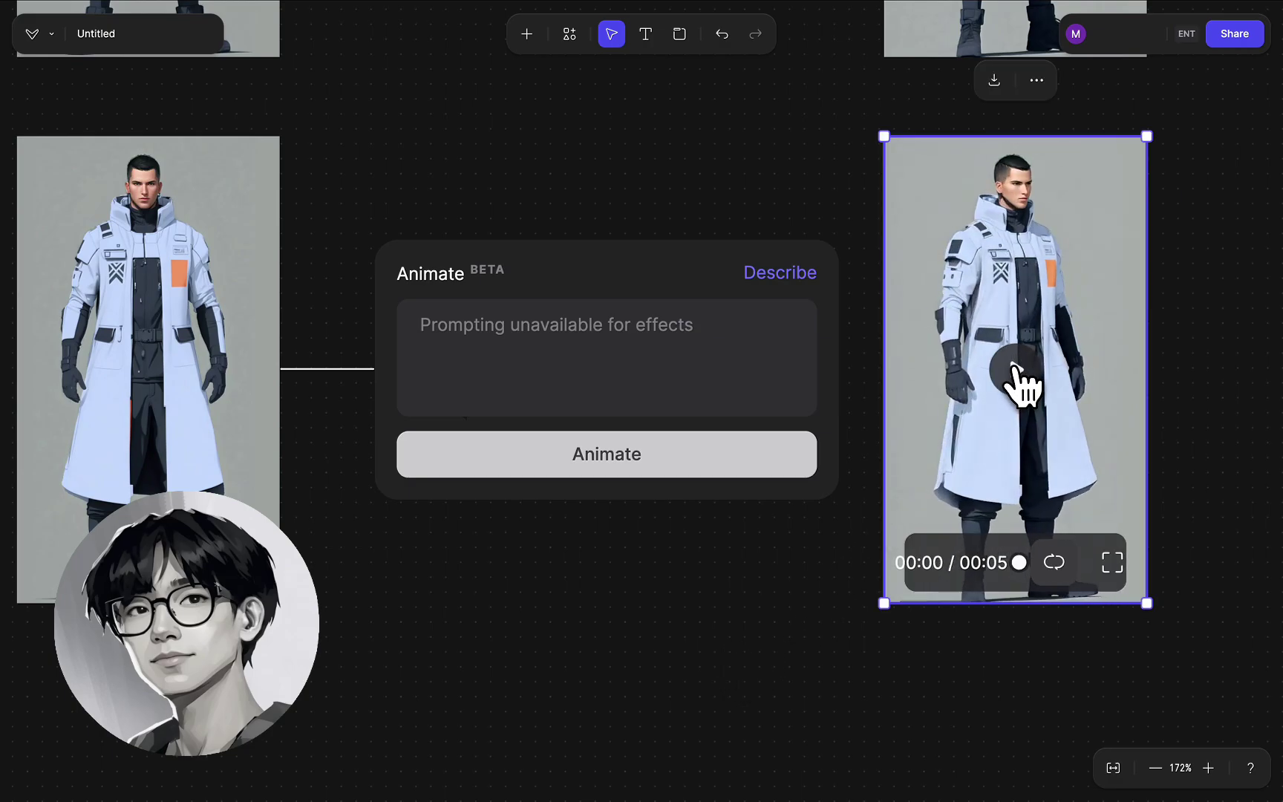
left_click(635, 333)
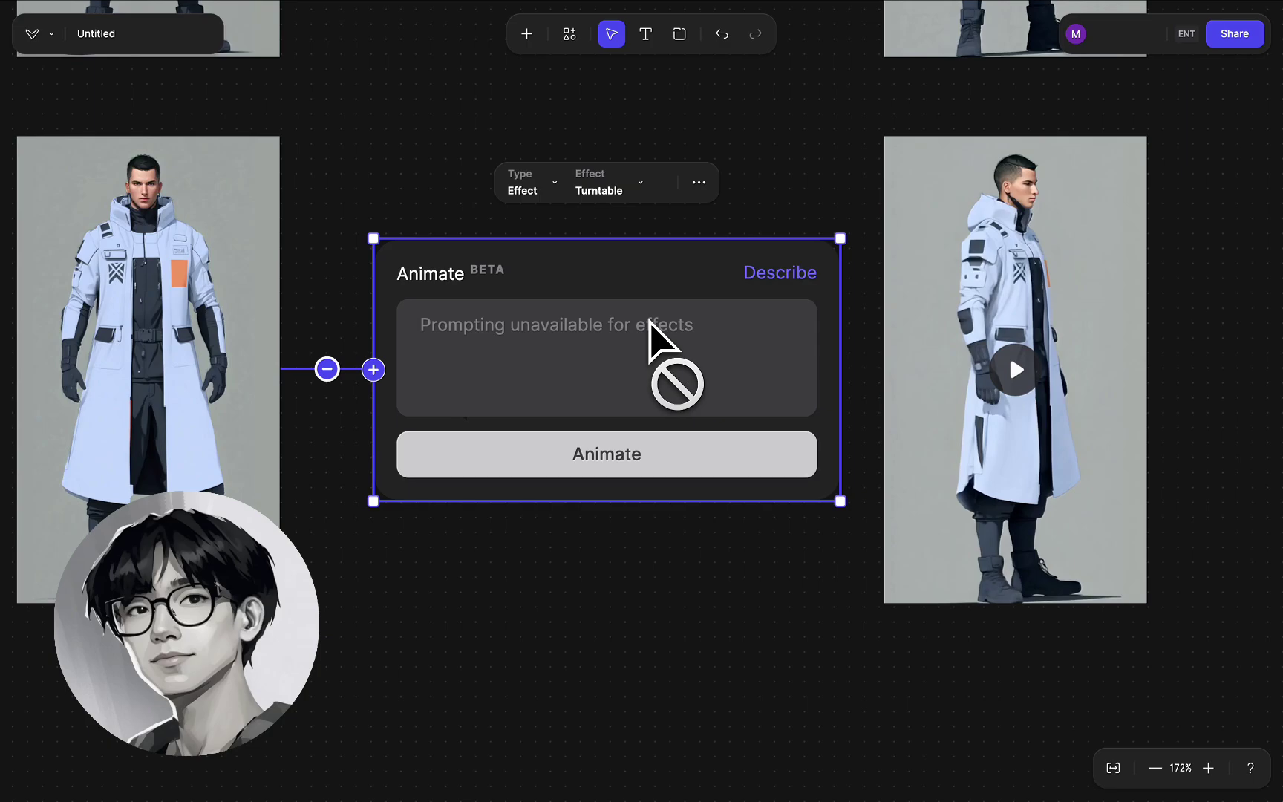
left_click(1016, 370)
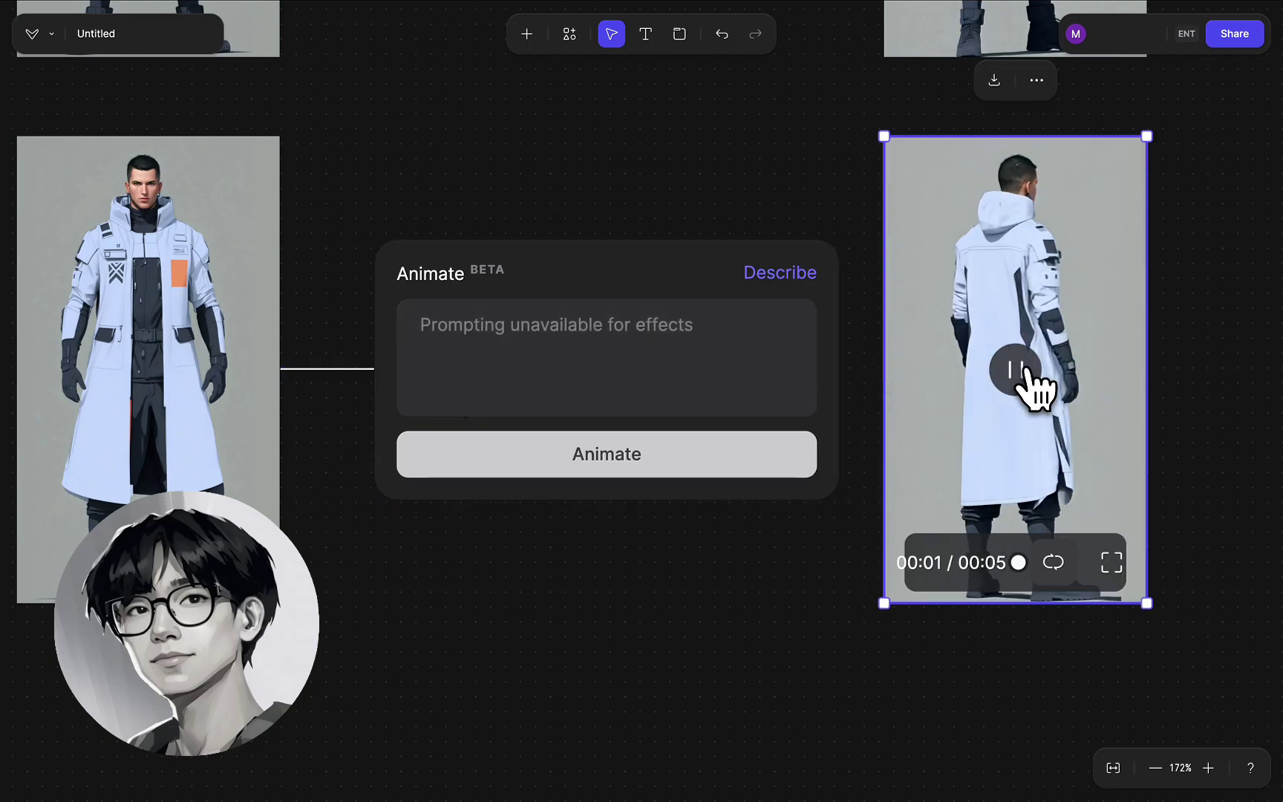
left_click_drag(1020, 378, 869, 512)
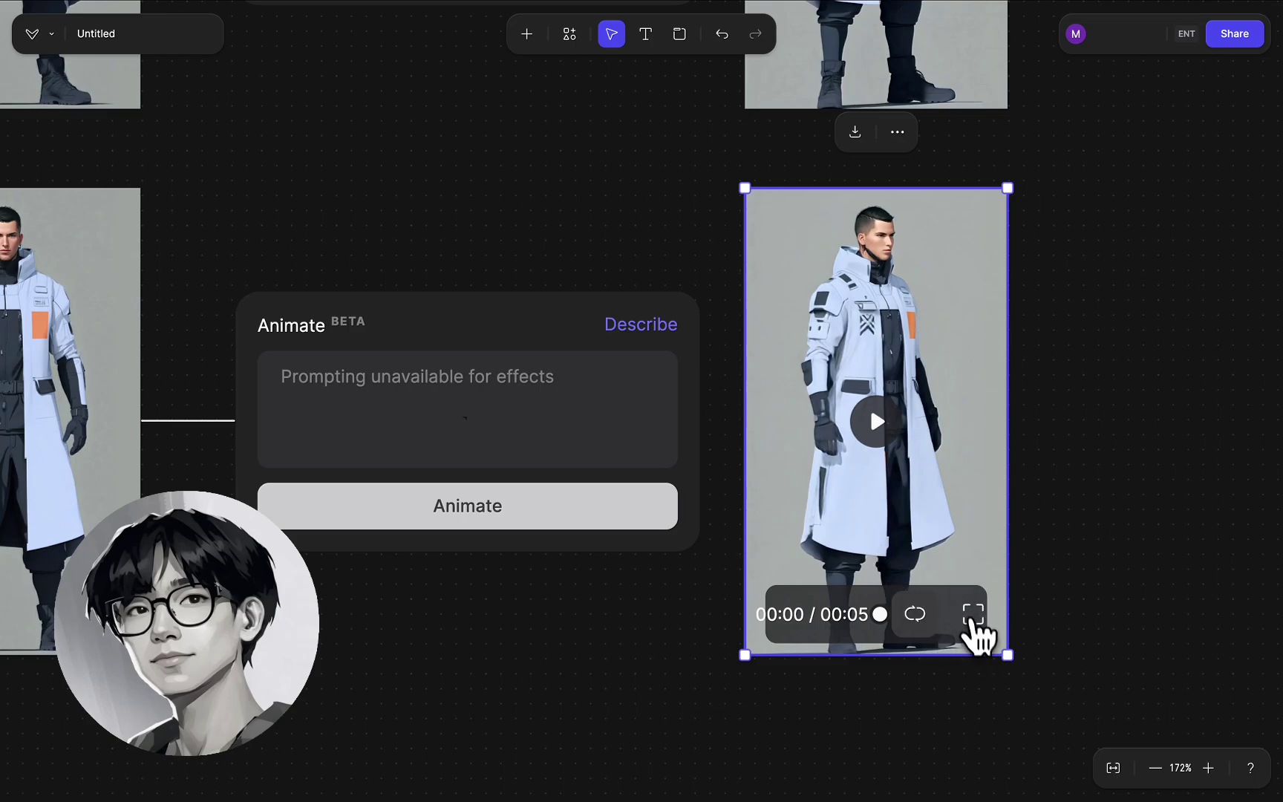
left_click(970, 612)
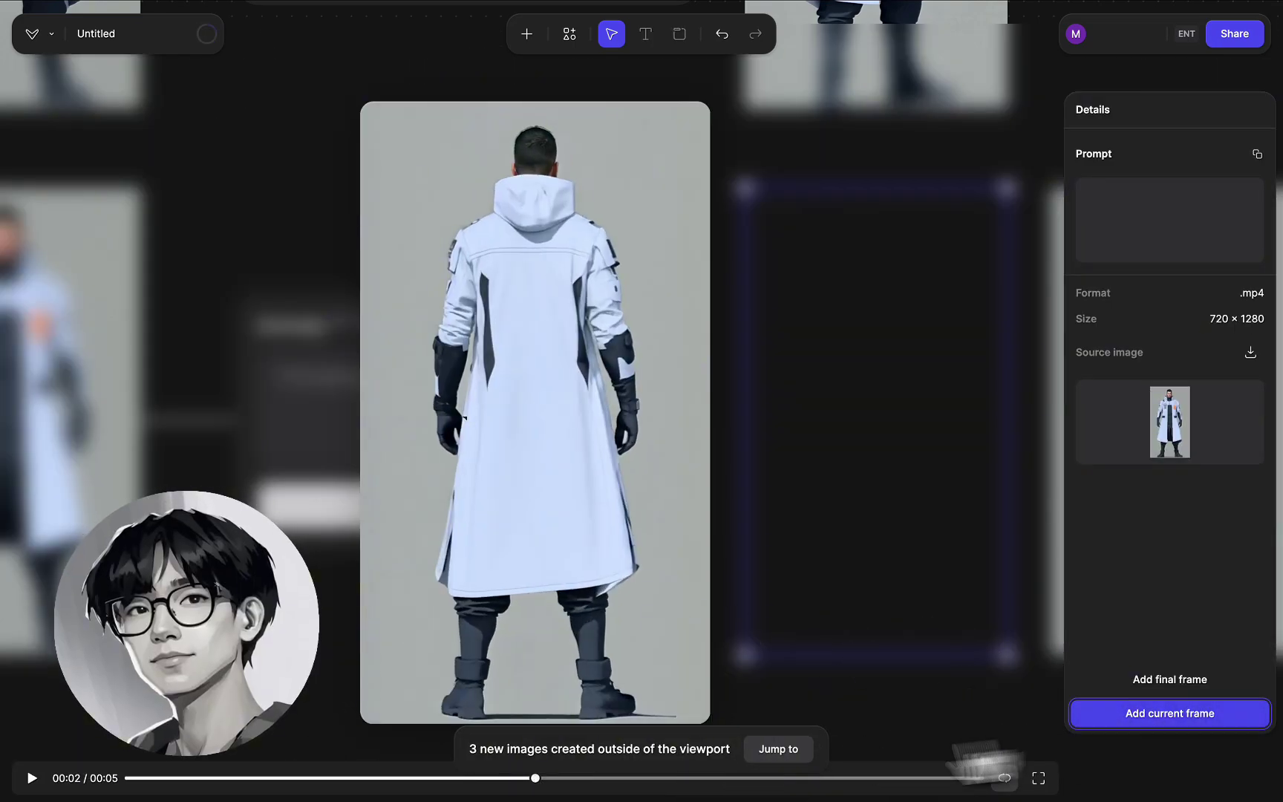
left_click(1039, 778)
scroll(999, 668, "right", 10)
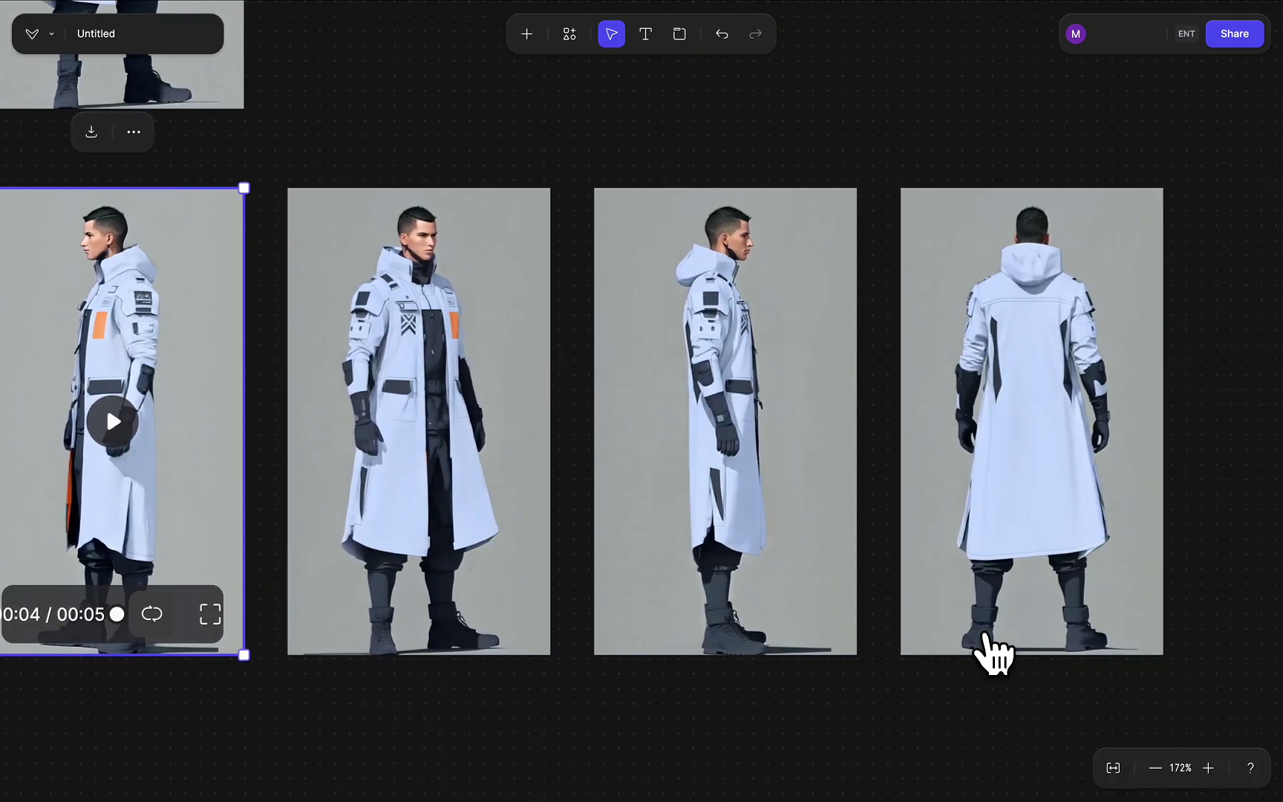
Step: Play through the four 3/4-view pose clips to compare them
scroll(992, 654, "left", 12)
scroll(947, 538, "up", 6)
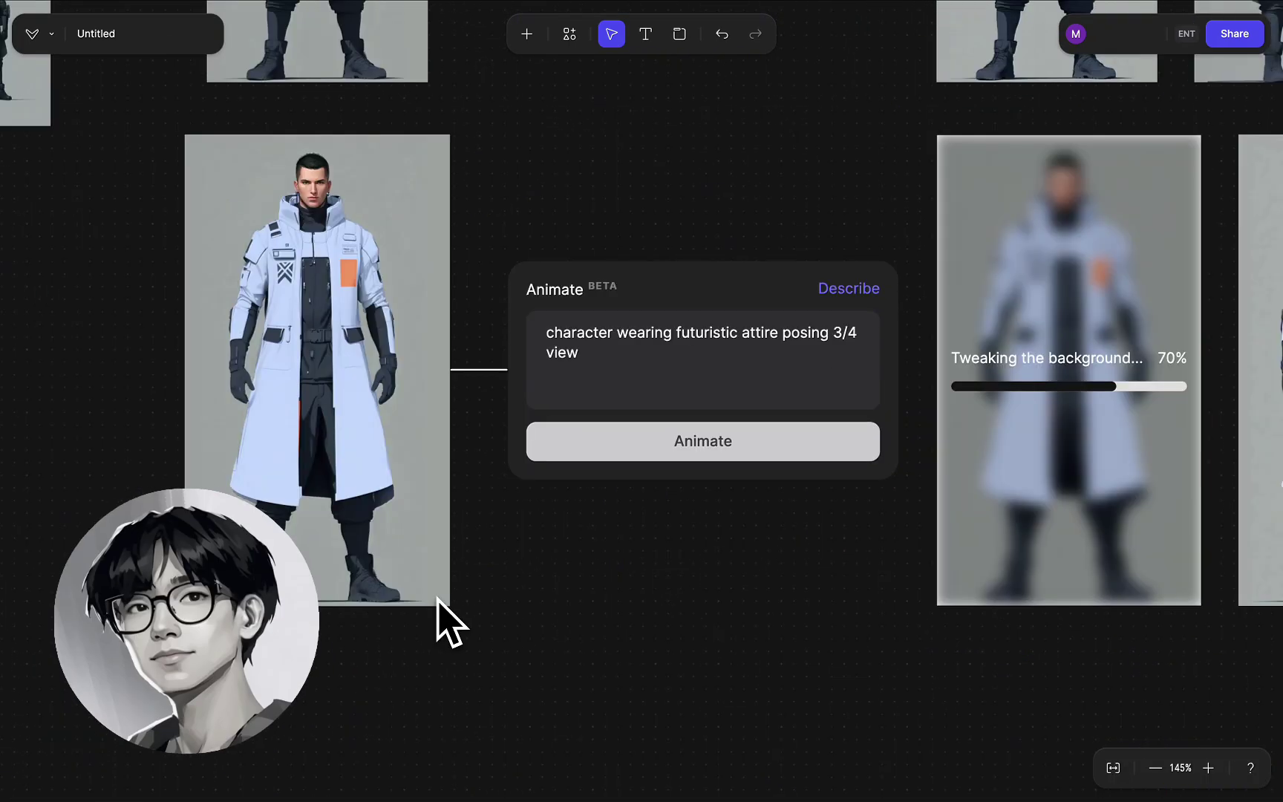
scroll(442, 613, "right", 2)
scroll(436, 598, "right", 4)
left_click(986, 371)
scroll(1008, 399, "right", 4)
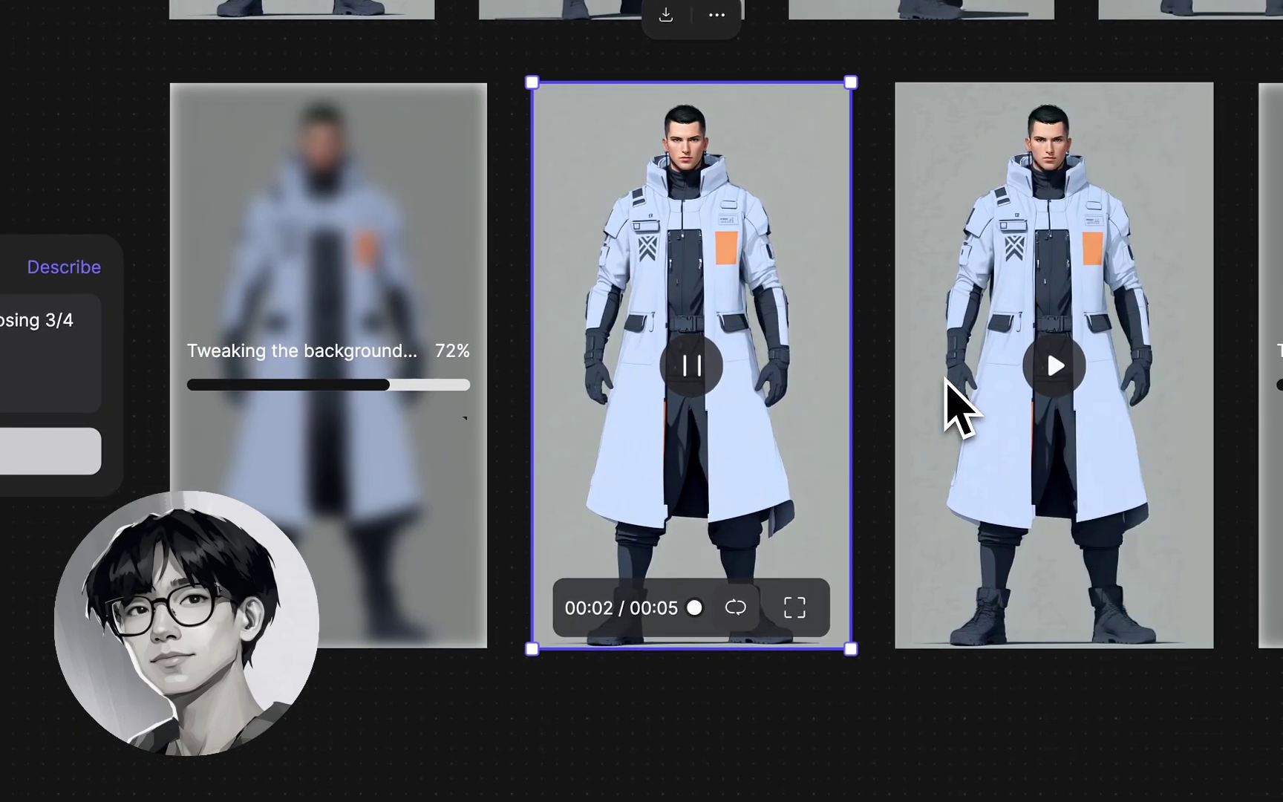
left_click(1057, 368)
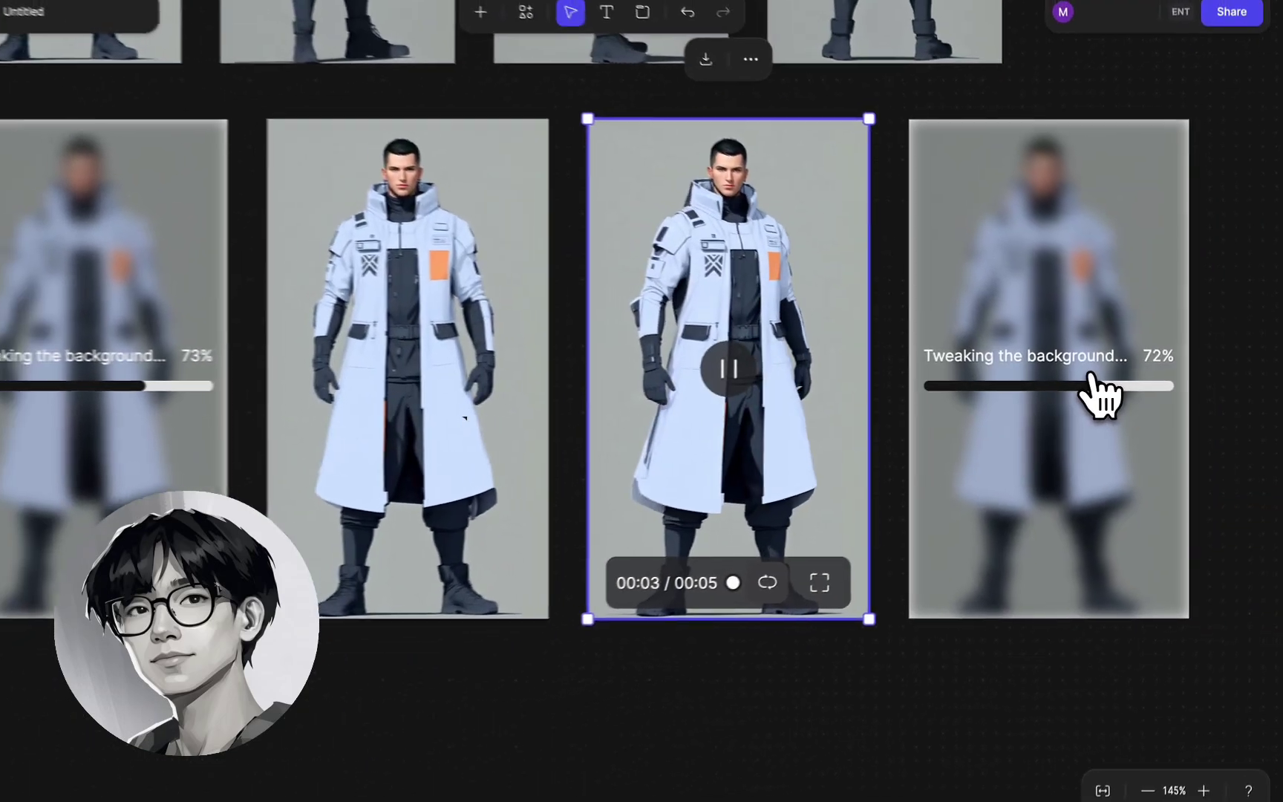
scroll(765, 382, "left", 10)
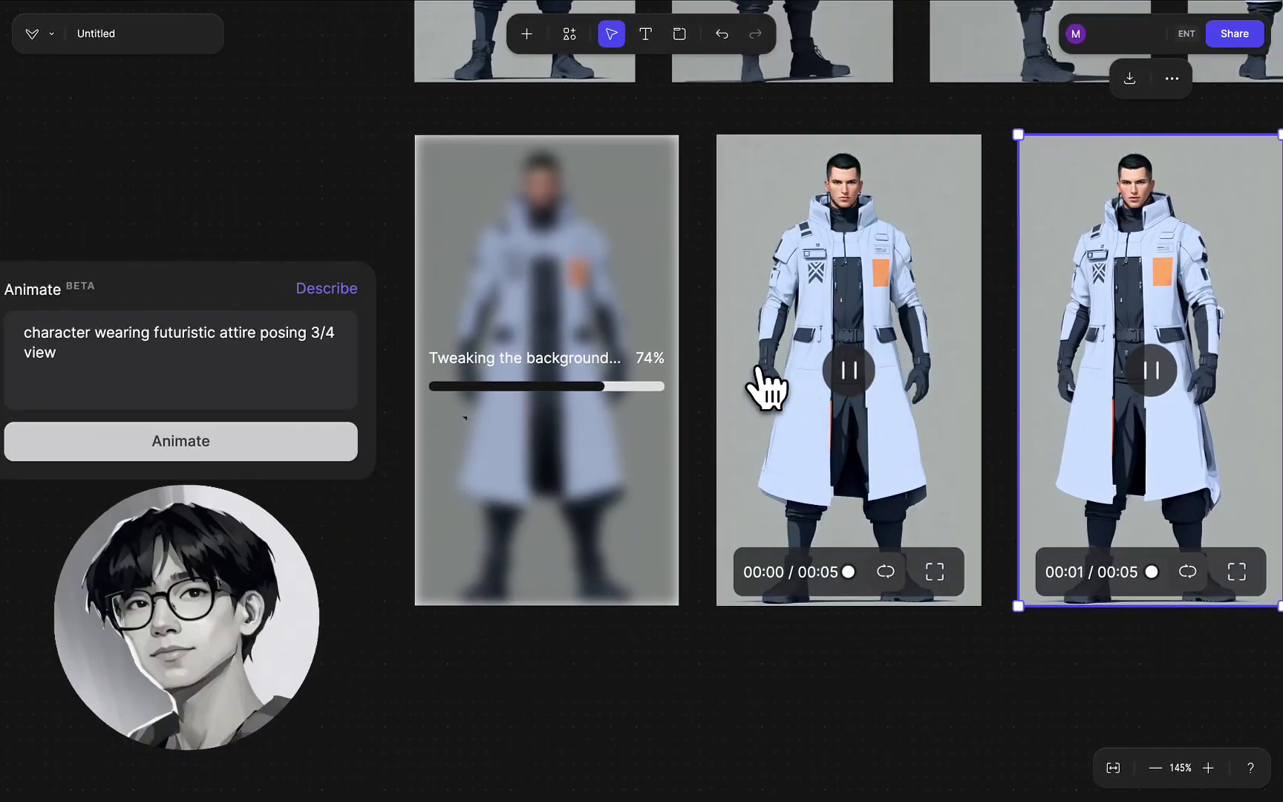
scroll(765, 383, "down", 5)
scroll(769, 383, "right", 5)
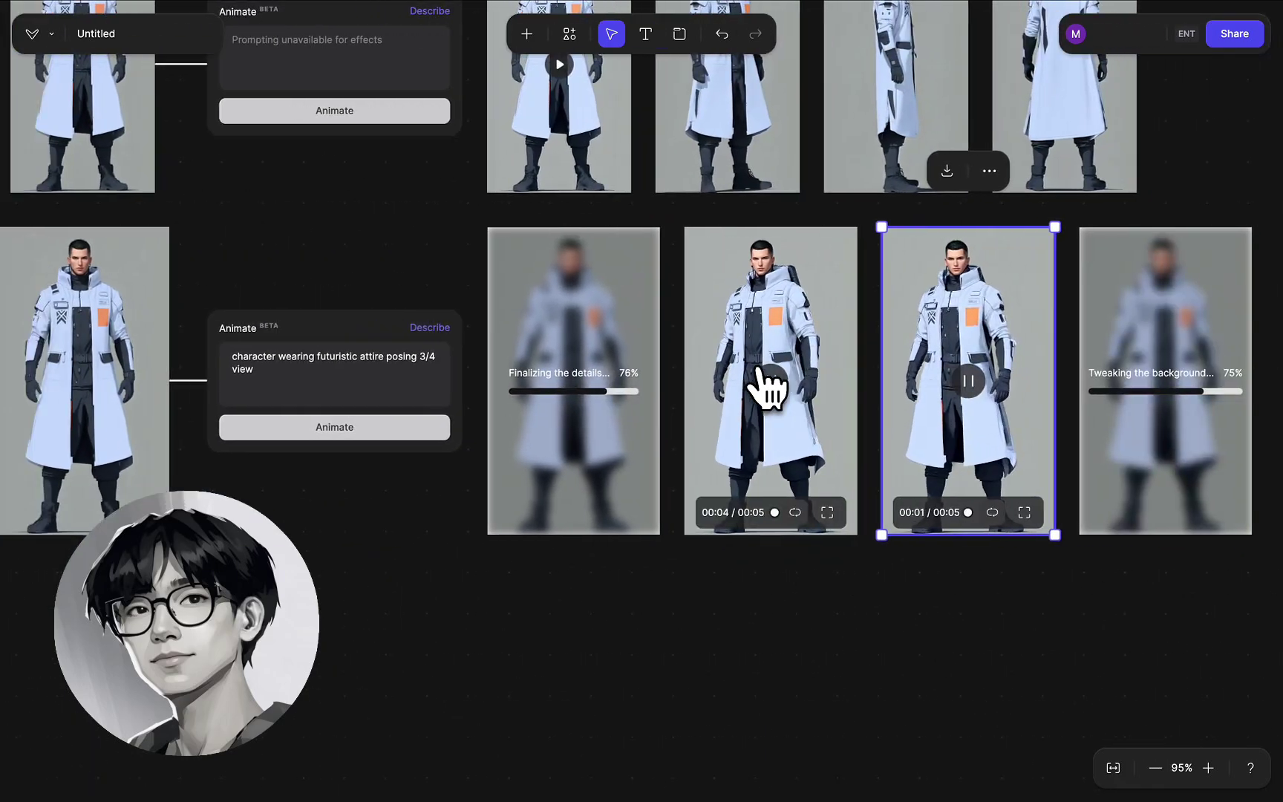
scroll(769, 383, "left", 2)
scroll(765, 383, "right", 2)
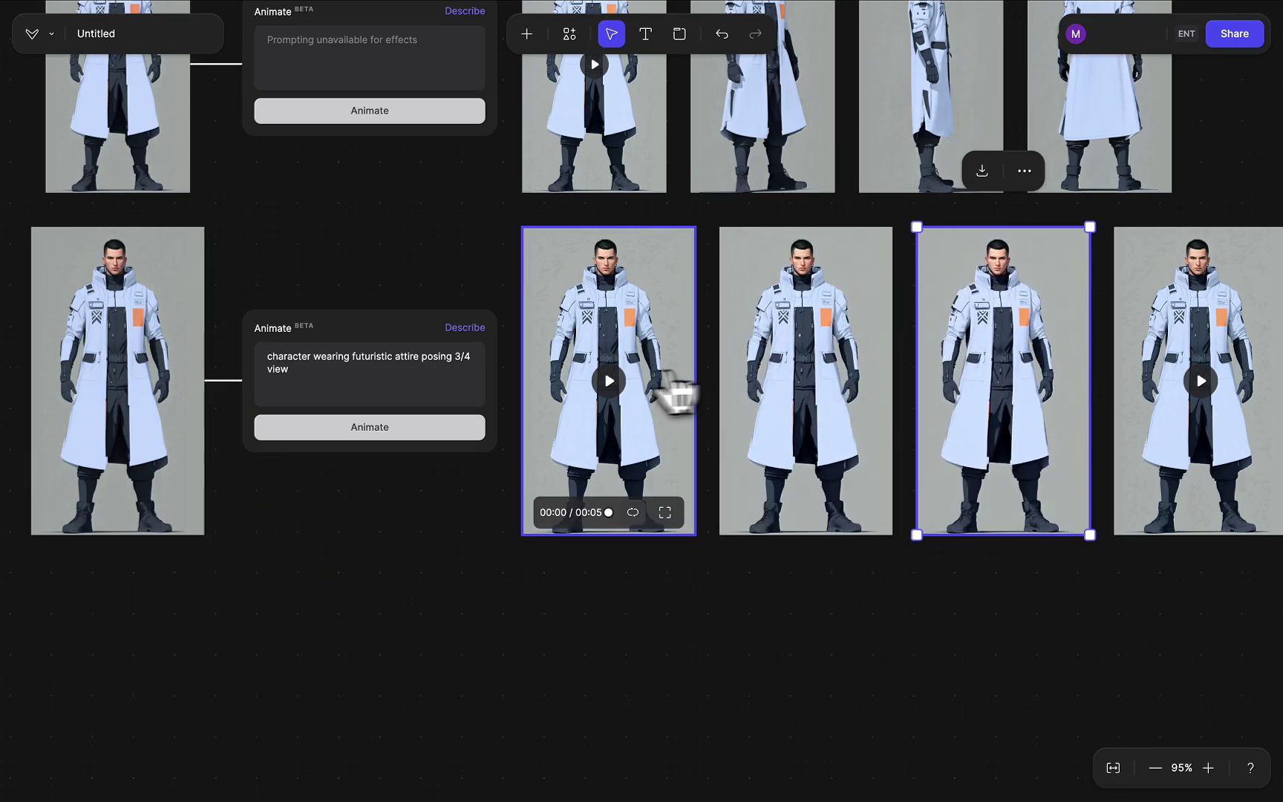
left_click(1222, 396)
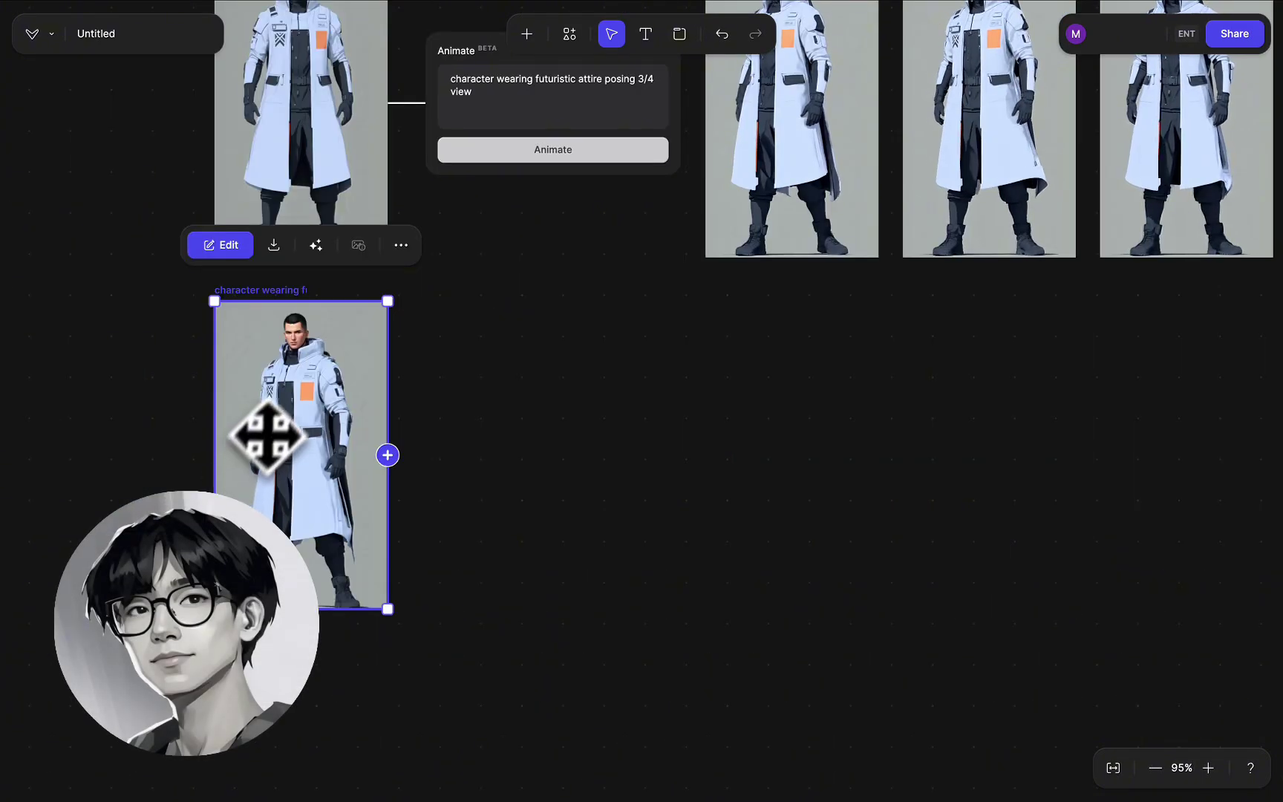
scroll(268, 436, "up", 4)
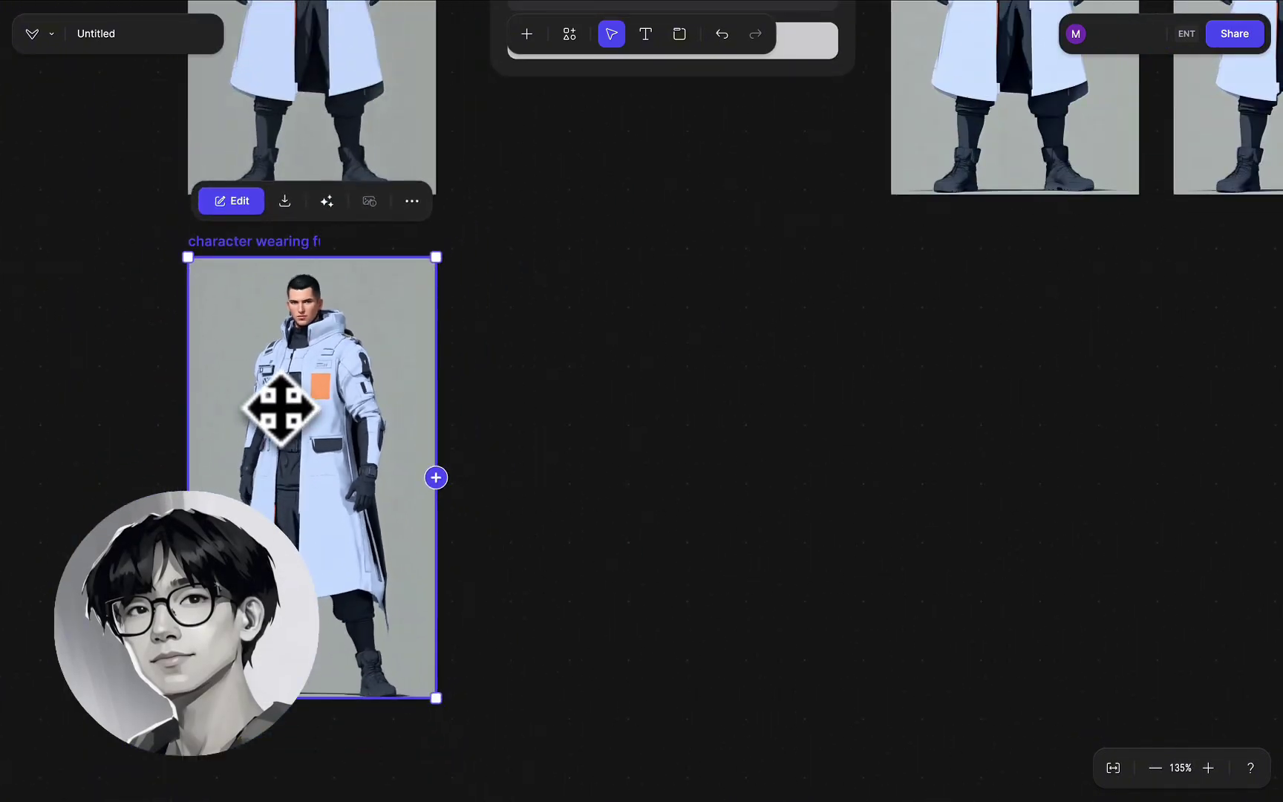
Step: Rectangle-select and copy the character's head from the 3/4-view image
double_click(281, 409)
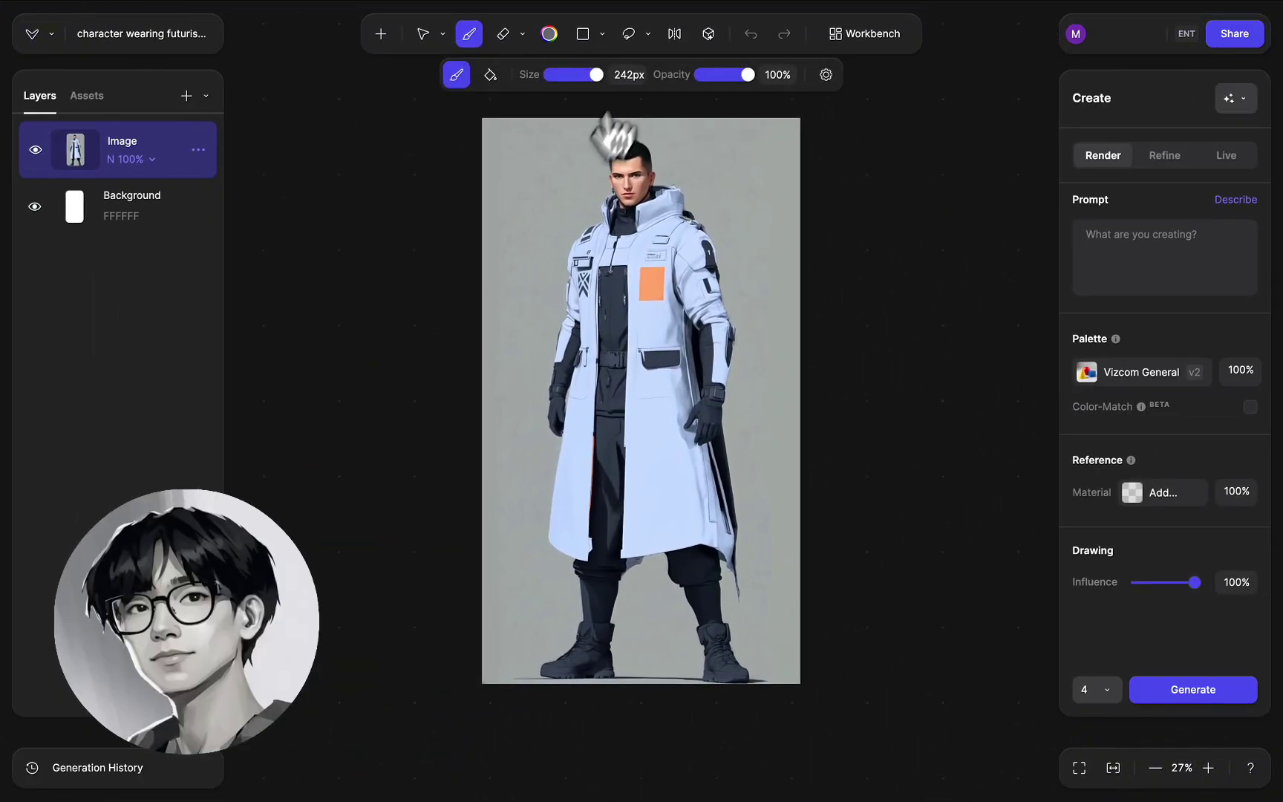
left_click(647, 33)
left_click(617, 112)
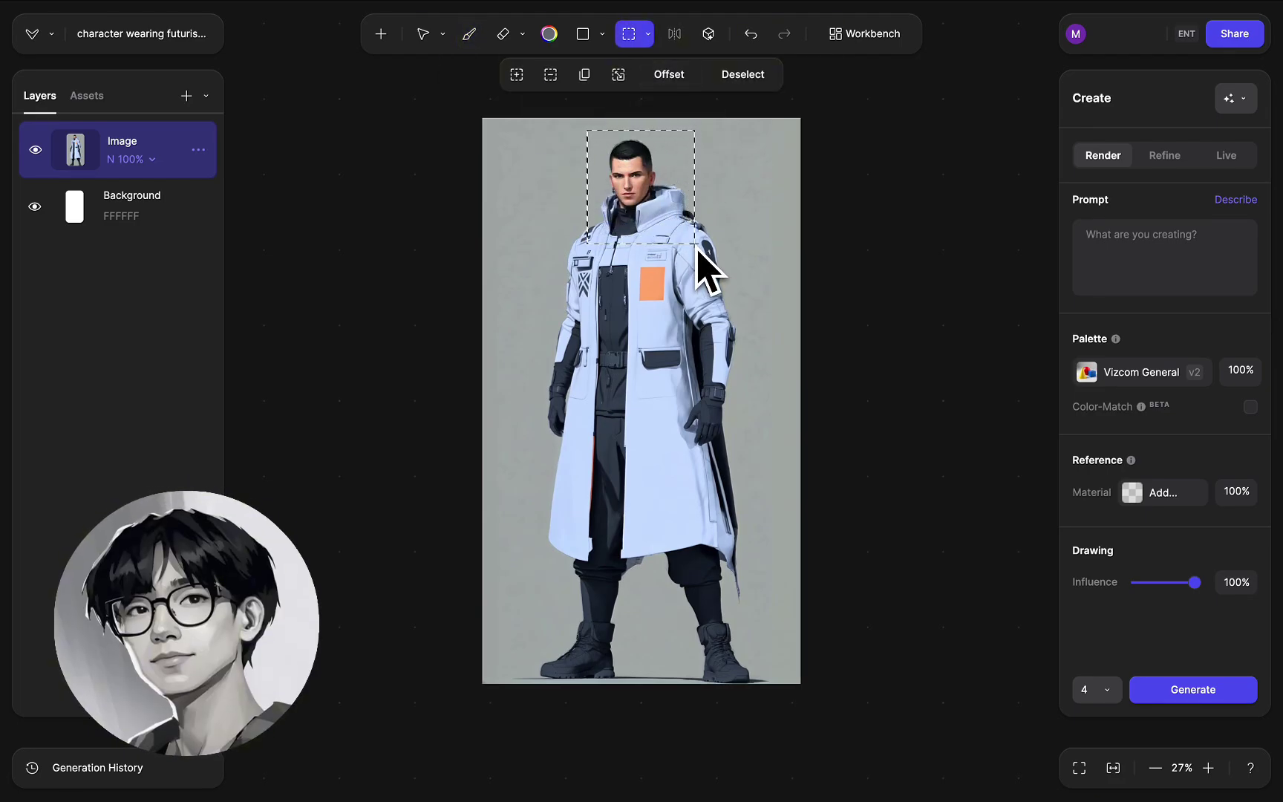
left_click(868, 33)
key("ctrl+v")
key("ctrl+z")
Step: Paste the head crop into a new square sketch, resize it, and set the brush to 49px
left_click(528, 35)
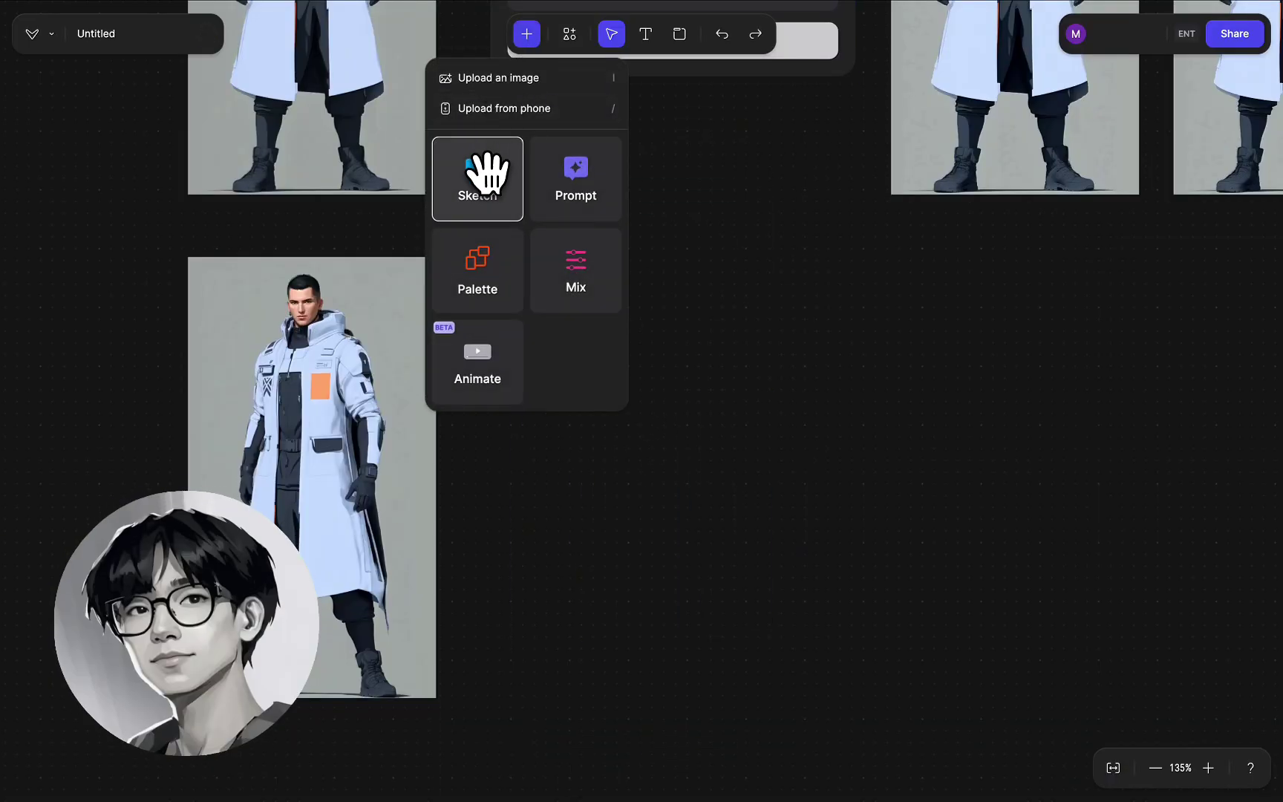
left_click(487, 186)
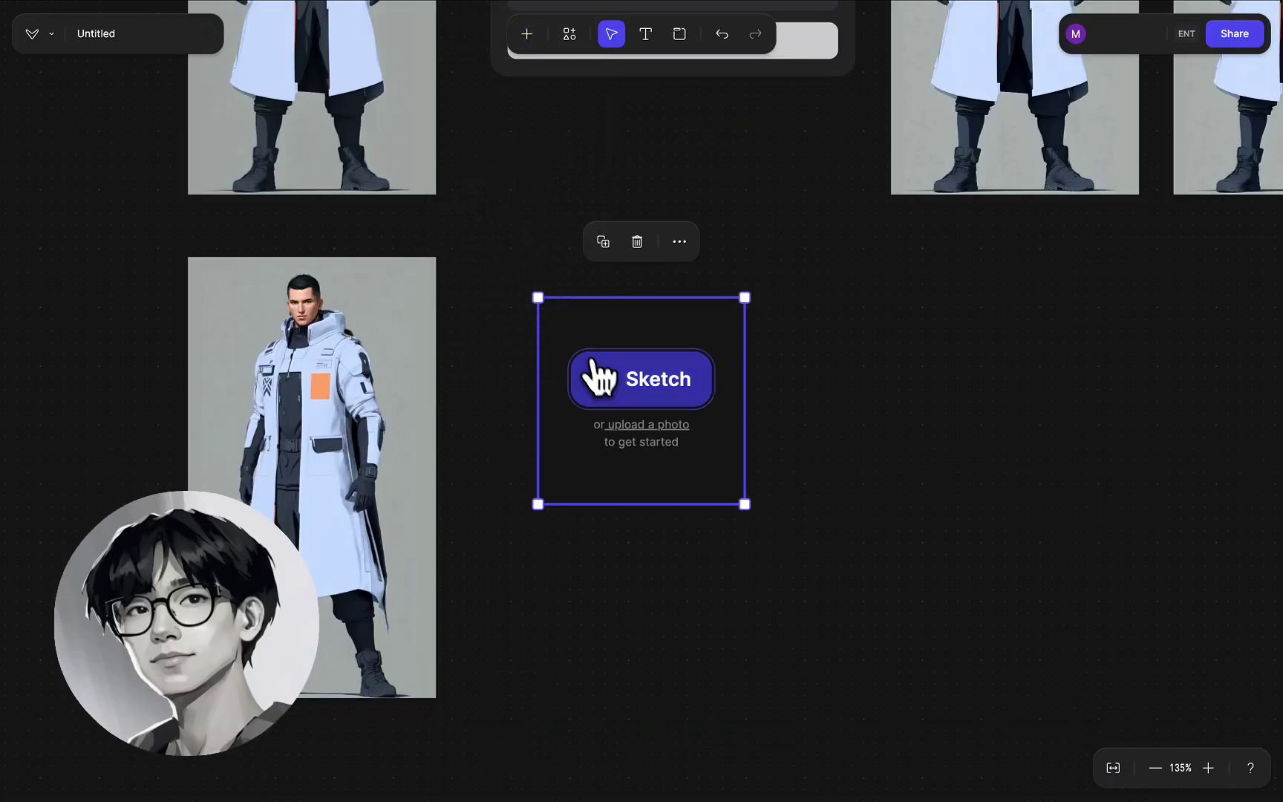
left_click(617, 386)
left_click(758, 386)
left_click(735, 589)
key("ctrl+v")
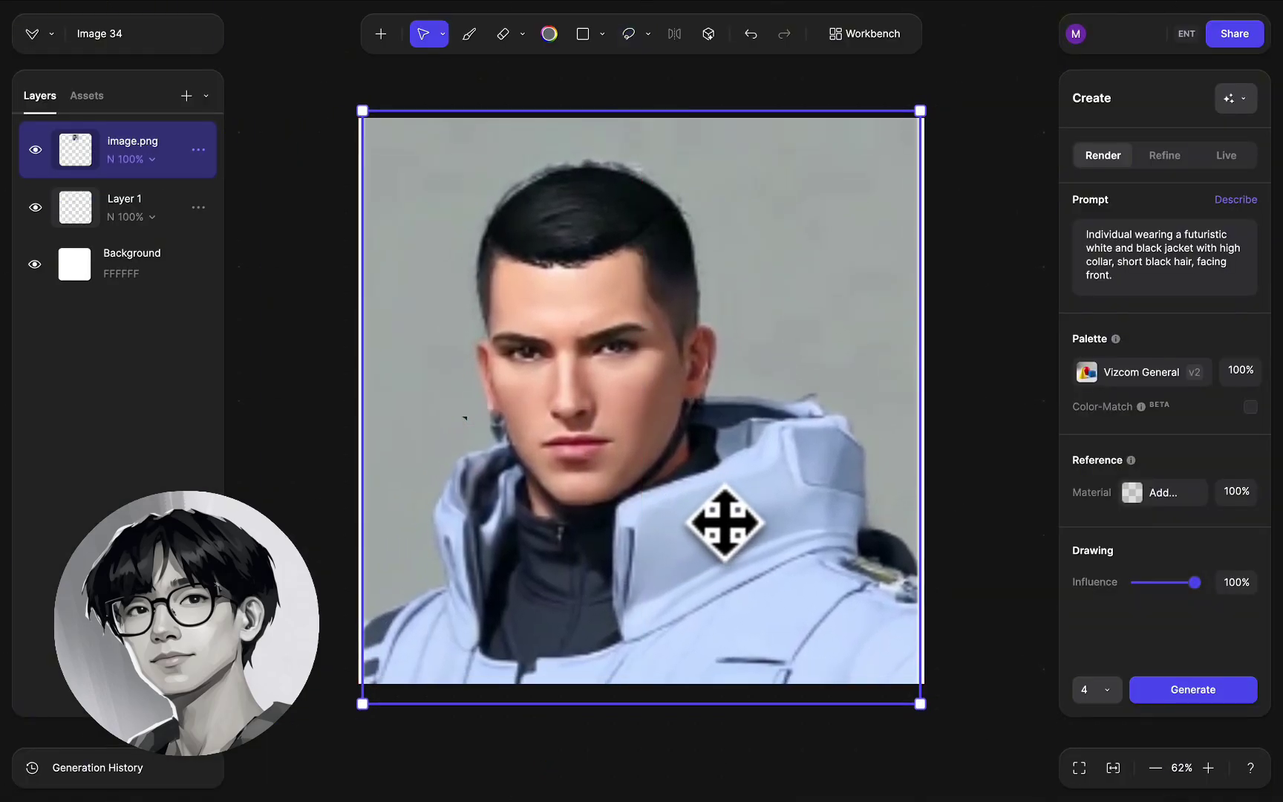
key("b")
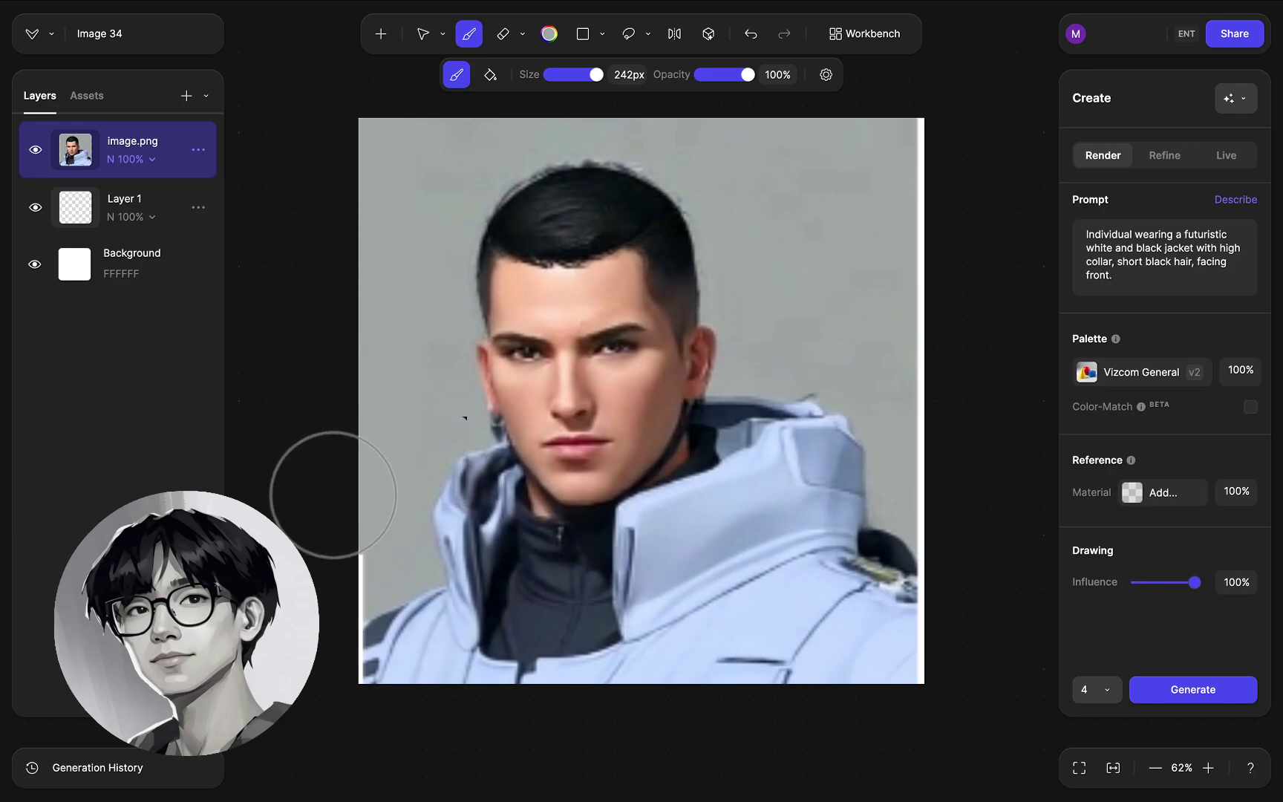
key("bracketleft")
key("bracketleft")
key("bracketleft")
key("bracketleft")
key("bracketleft")
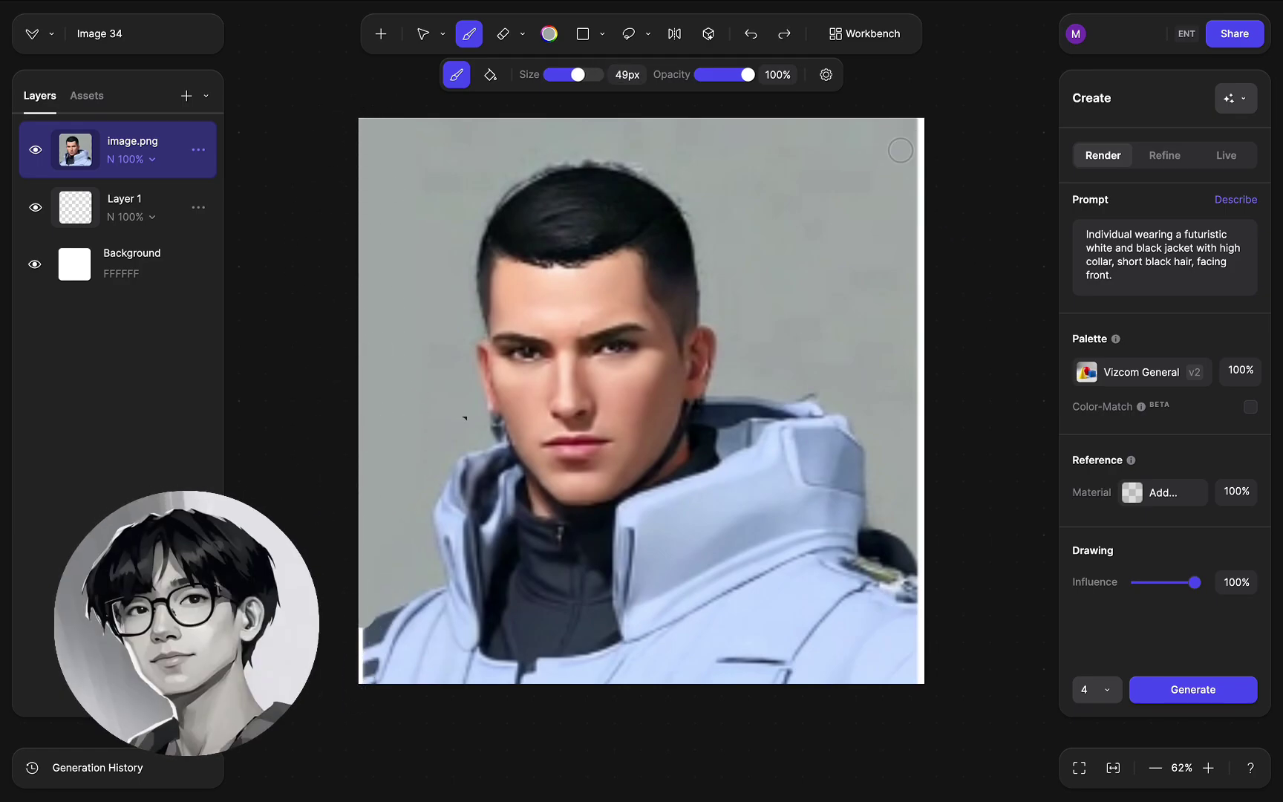
key("v")
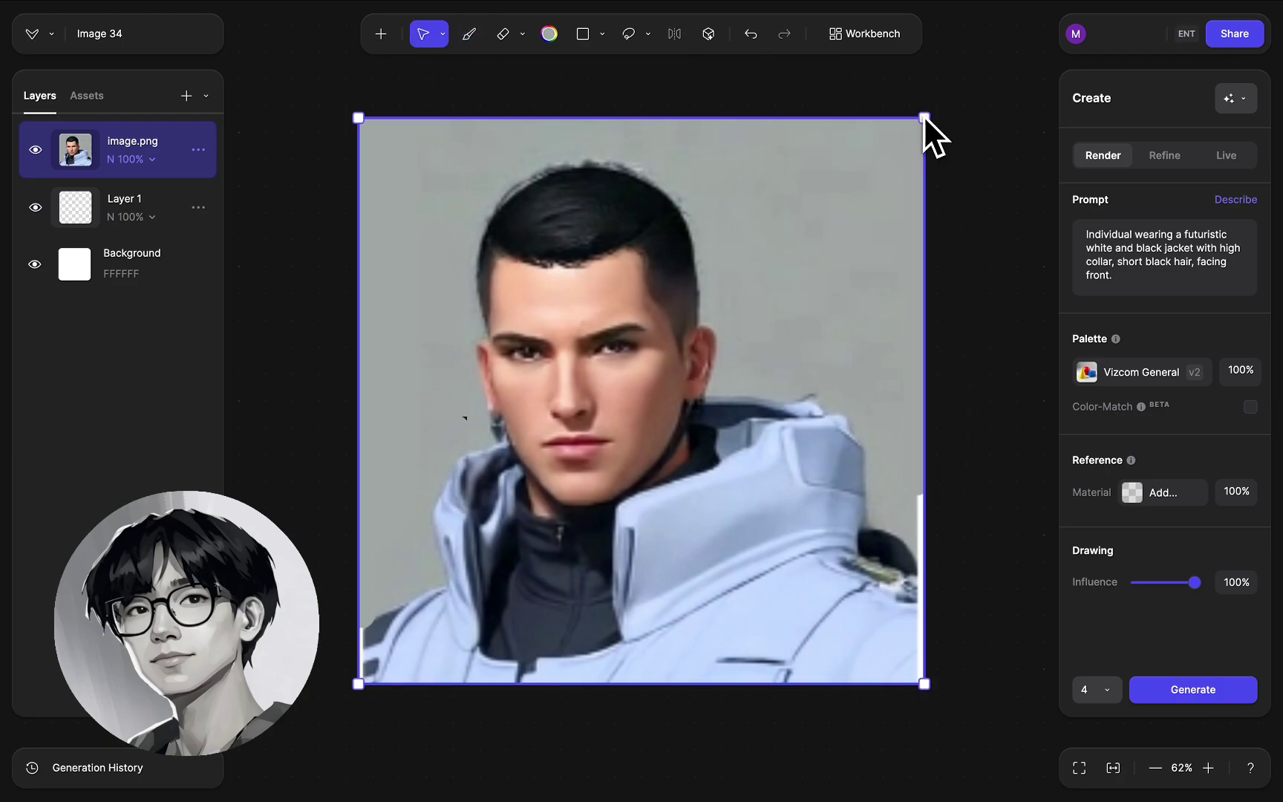
key("b")
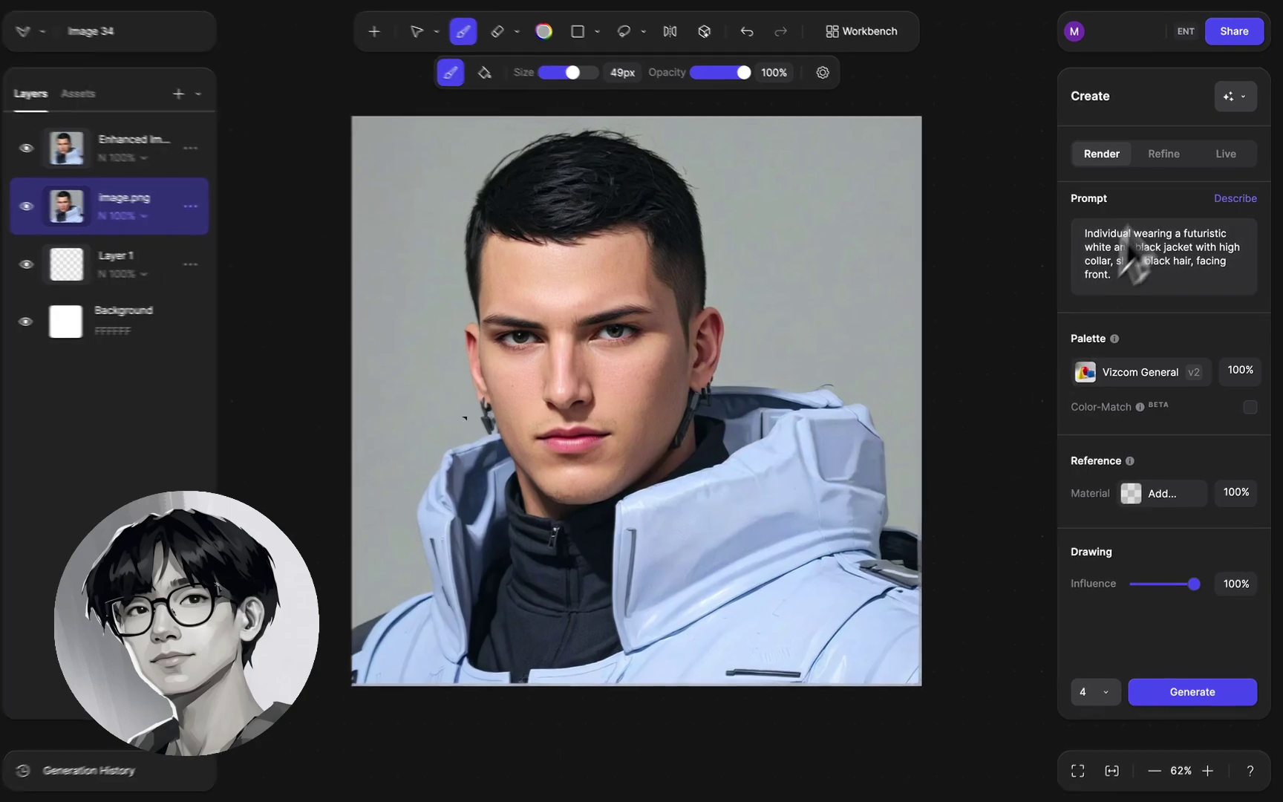
Step: Refine the portrait in Cyber Cel at 90% influence, then animate it with 'animated facial expressions'
left_click(1164, 154)
left_click(1141, 372)
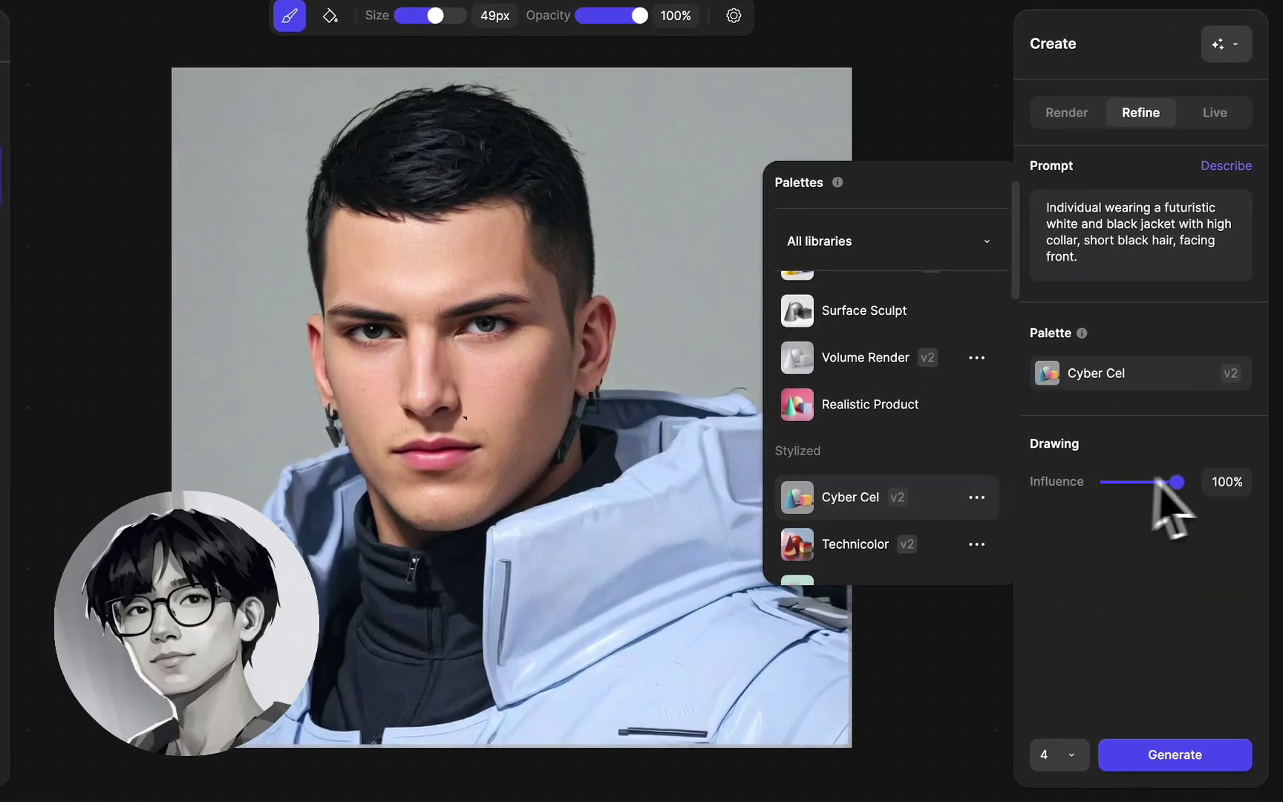
left_click(1048, 214)
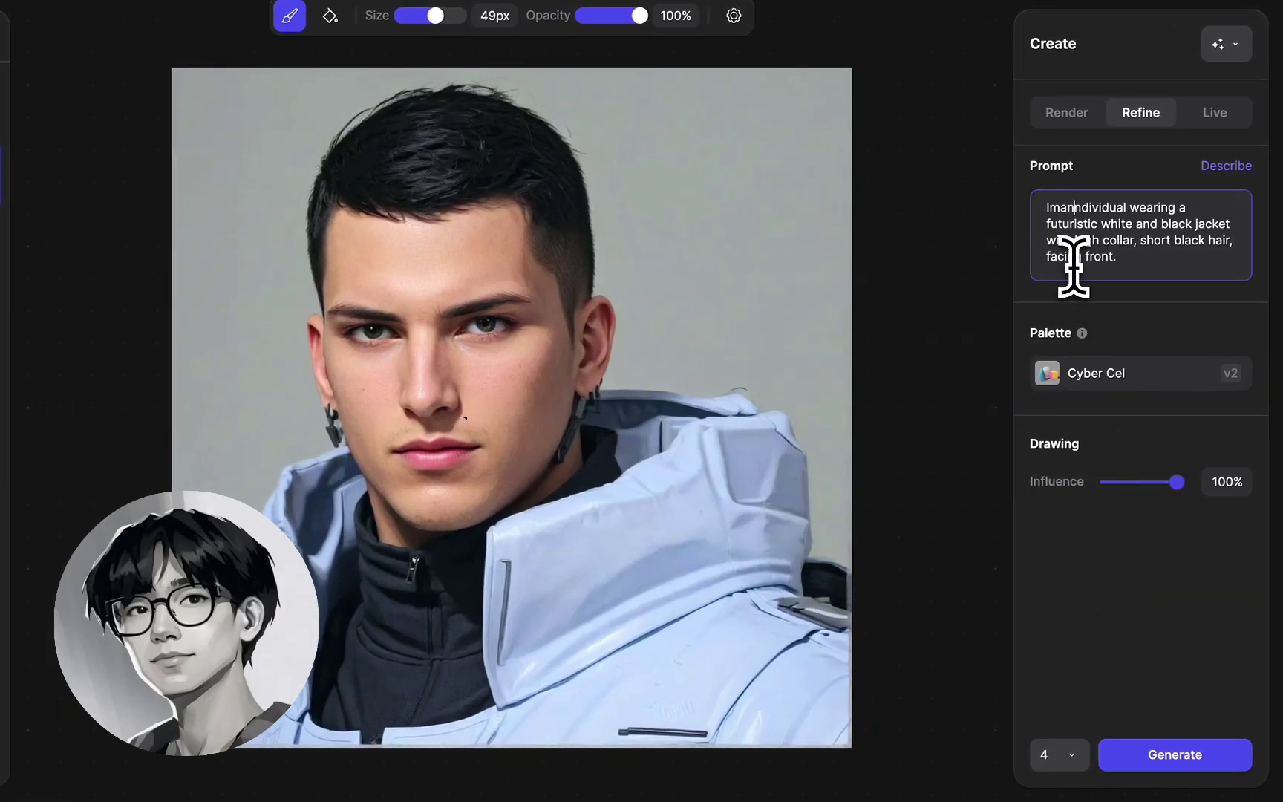
left_click_drag(1176, 483, 1170, 482)
left_click(1157, 752)
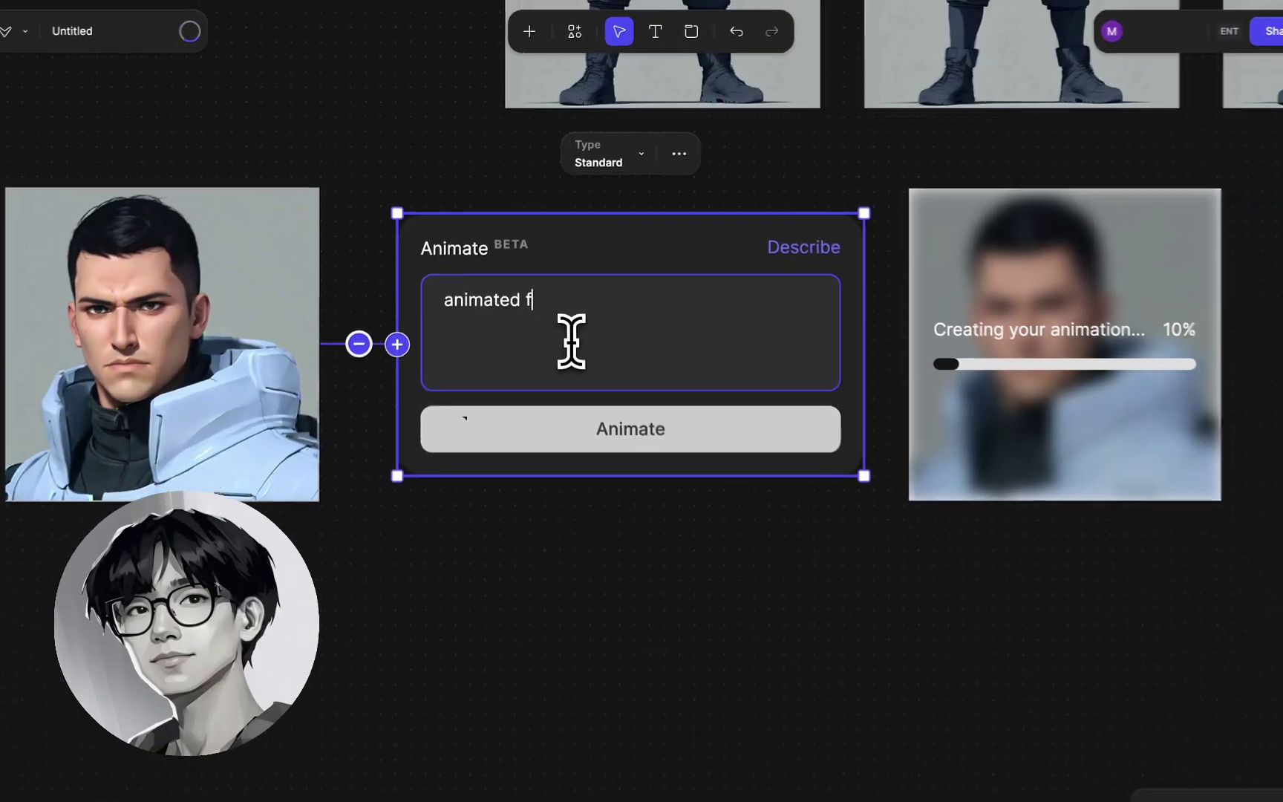
type("acial expressions")
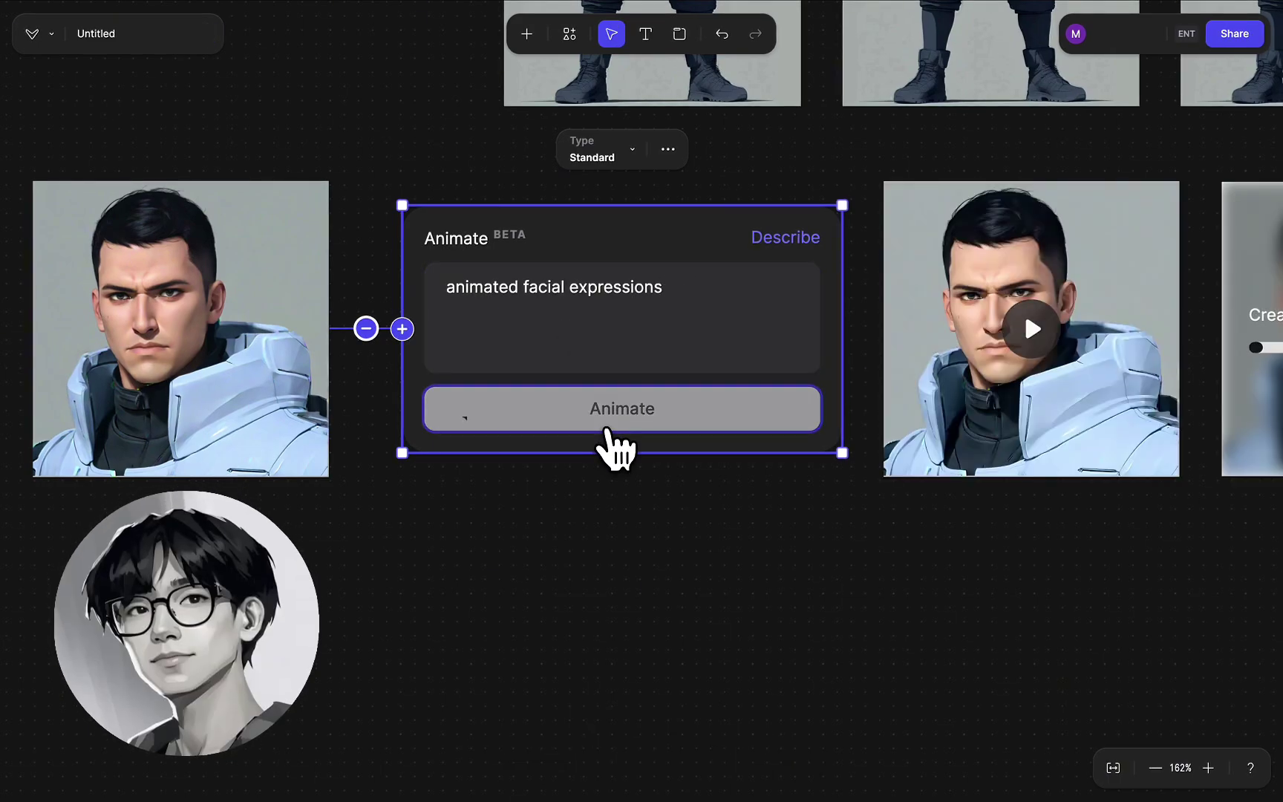
Step: Pause the facial expression animation on the back view and save that frame as a still
left_click(1029, 330)
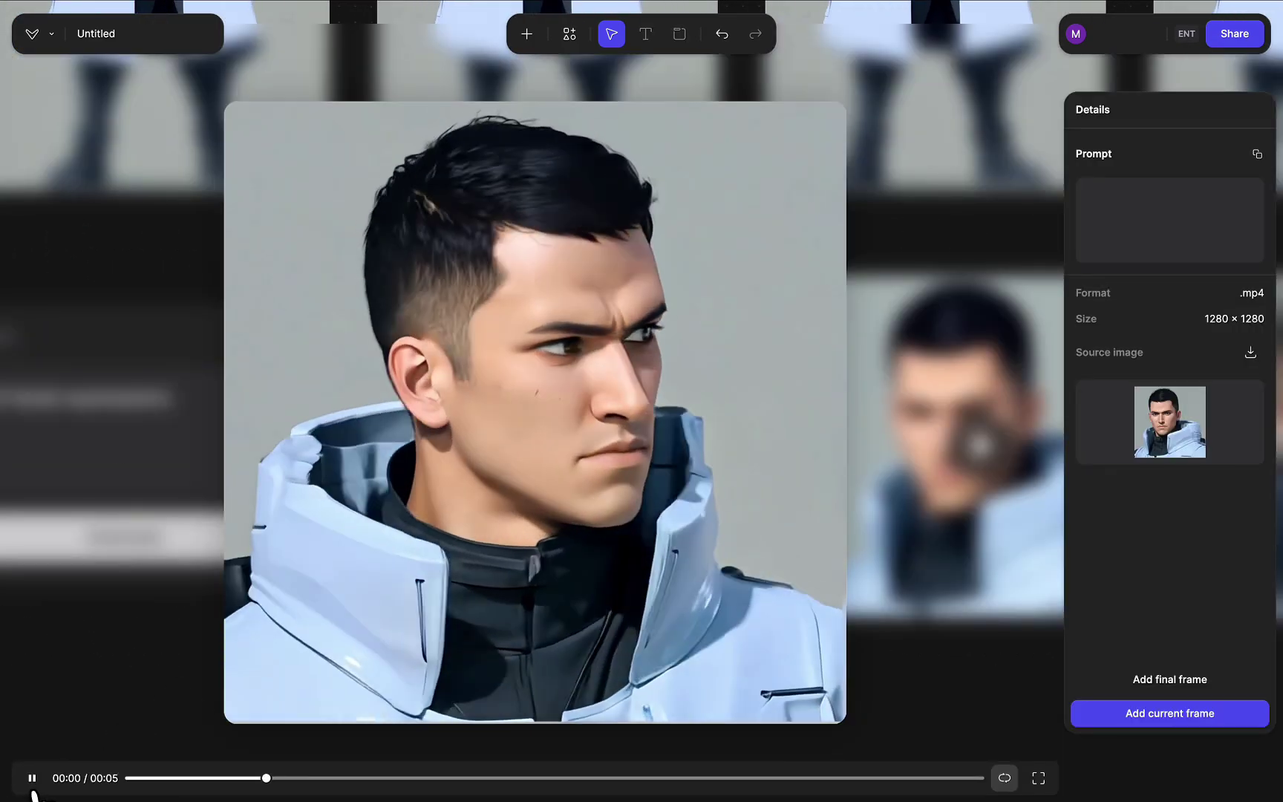
left_click(1140, 713)
left_click(32, 778)
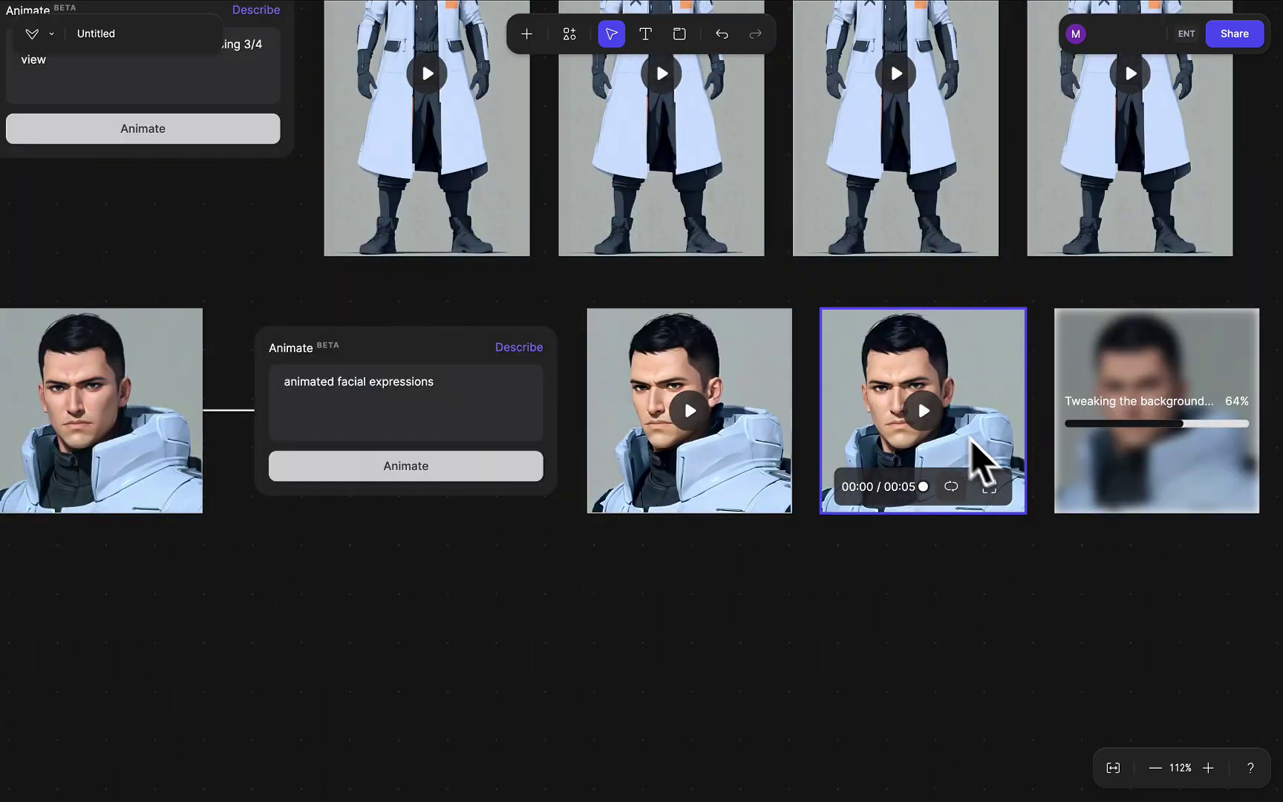
Step: Play another expression clip and zoom out to review the whole board
left_click(937, 422)
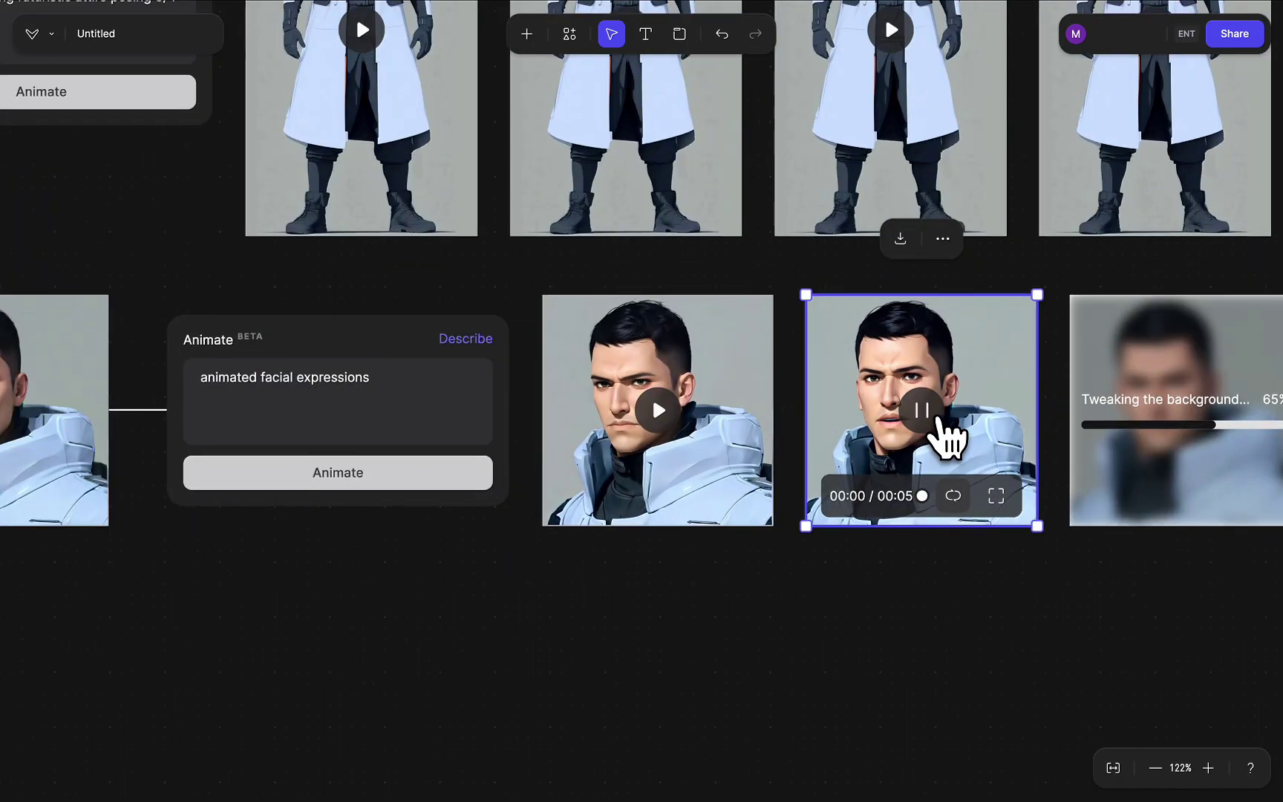
scroll(937, 421, "up", 5)
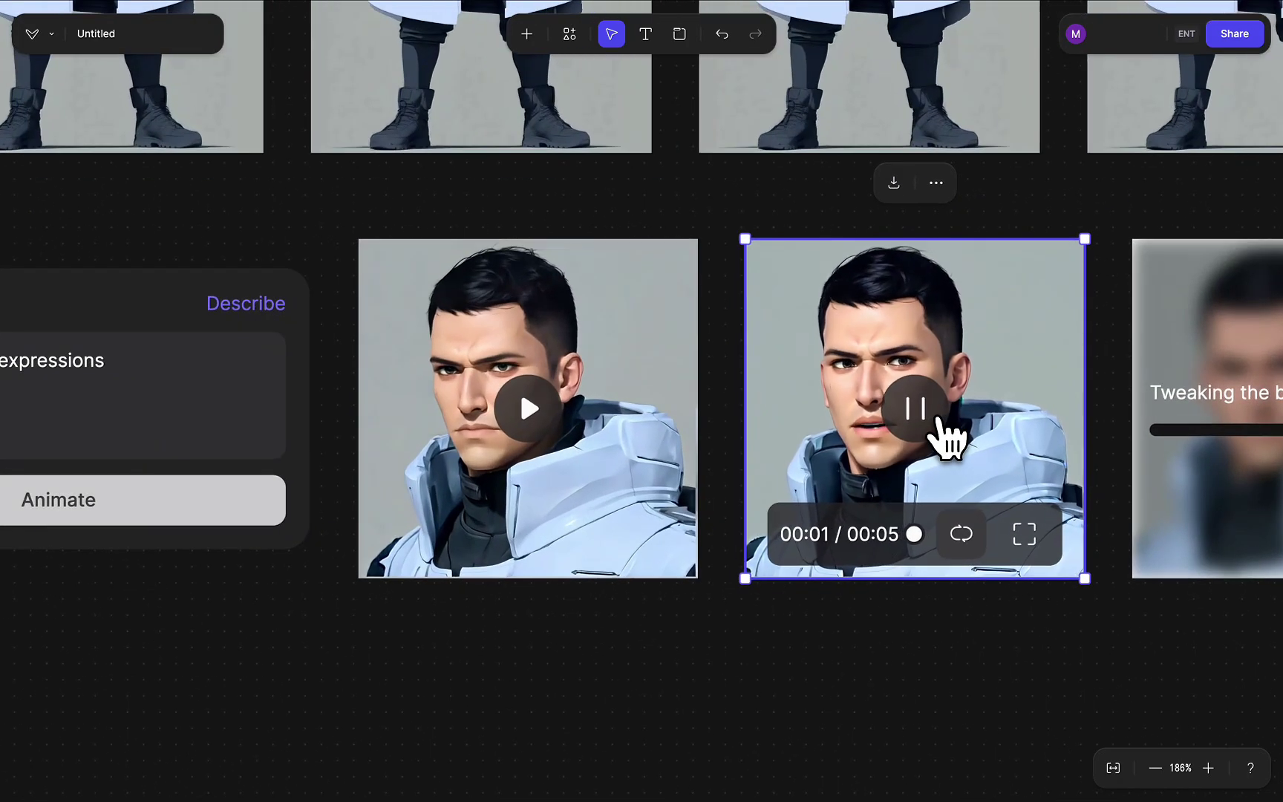
left_click(982, 618)
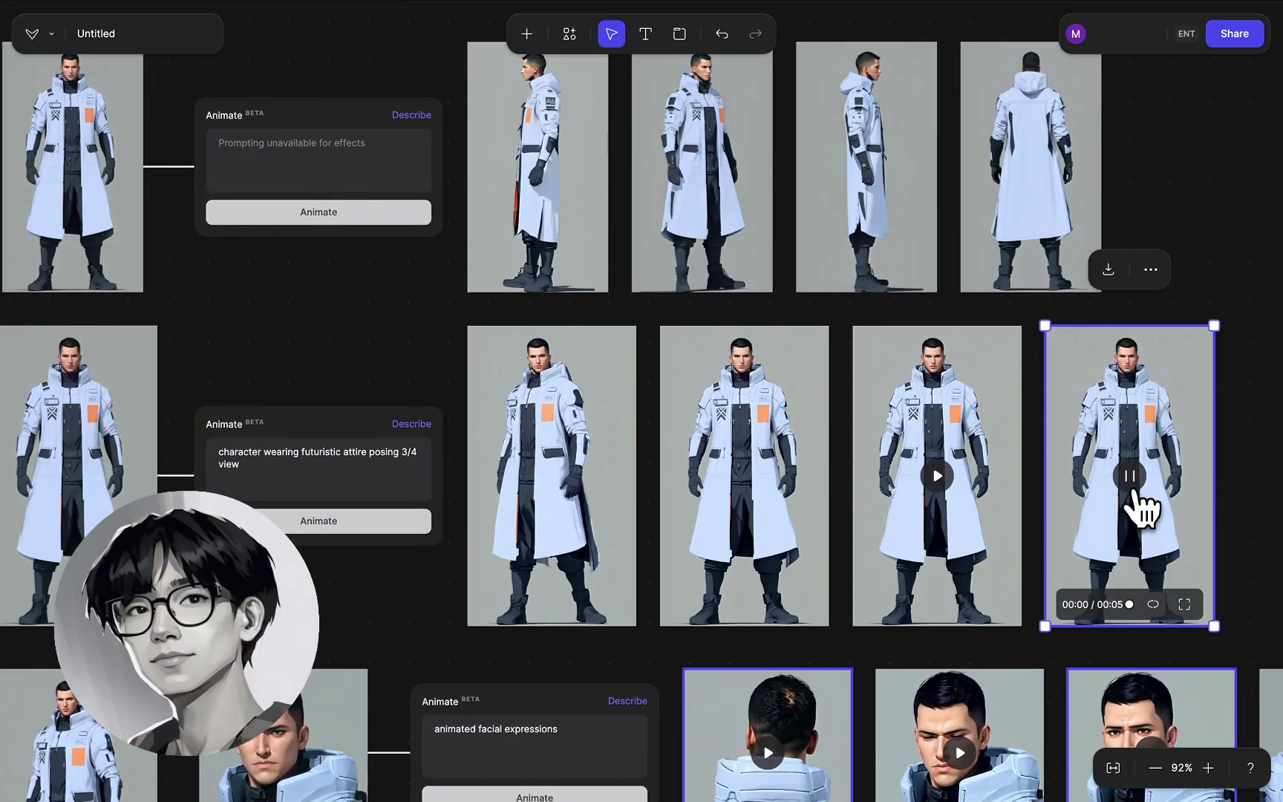
scroll(1137, 515, "down", 5)
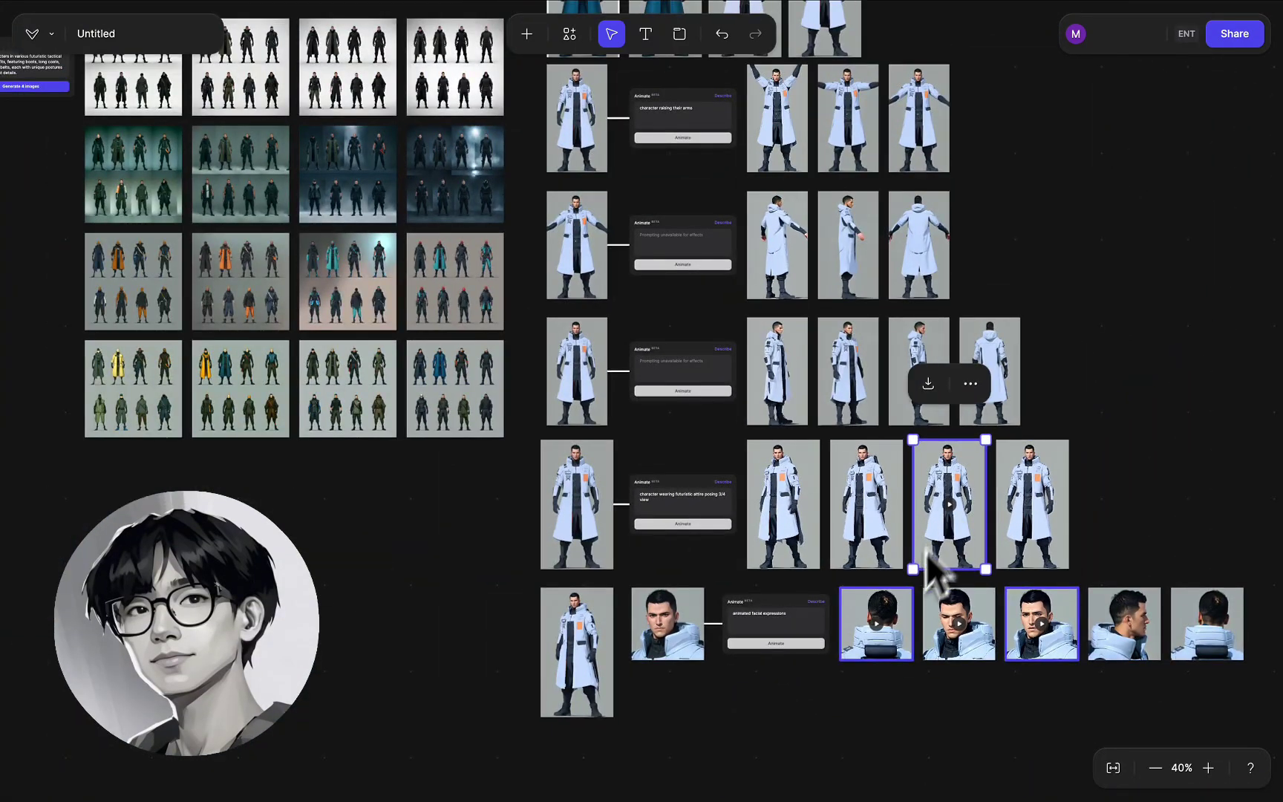
scroll(937, 565, "up", 1)
left_click(889, 643)
left_click(1066, 639)
left_click(966, 512)
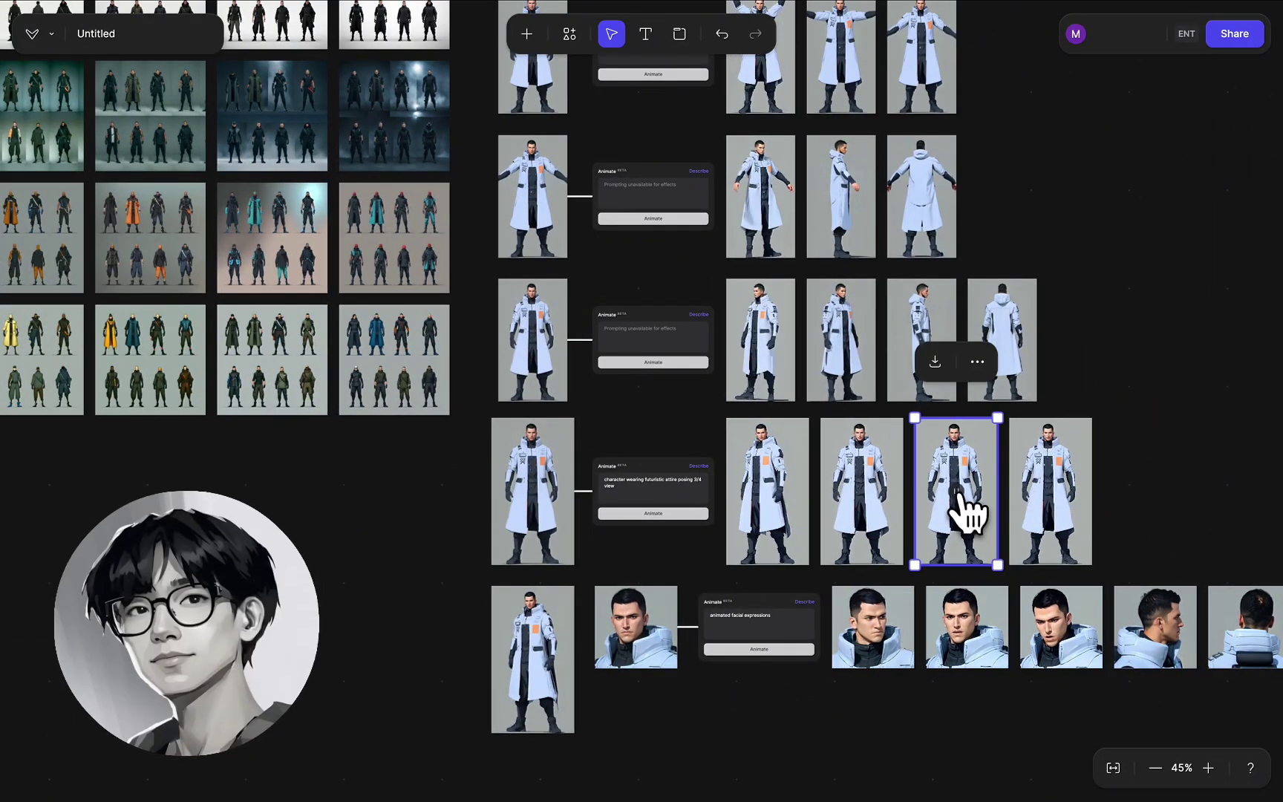
scroll(964, 505, "up", 4)
left_click(587, 424)
scroll(586, 425, "up", 3)
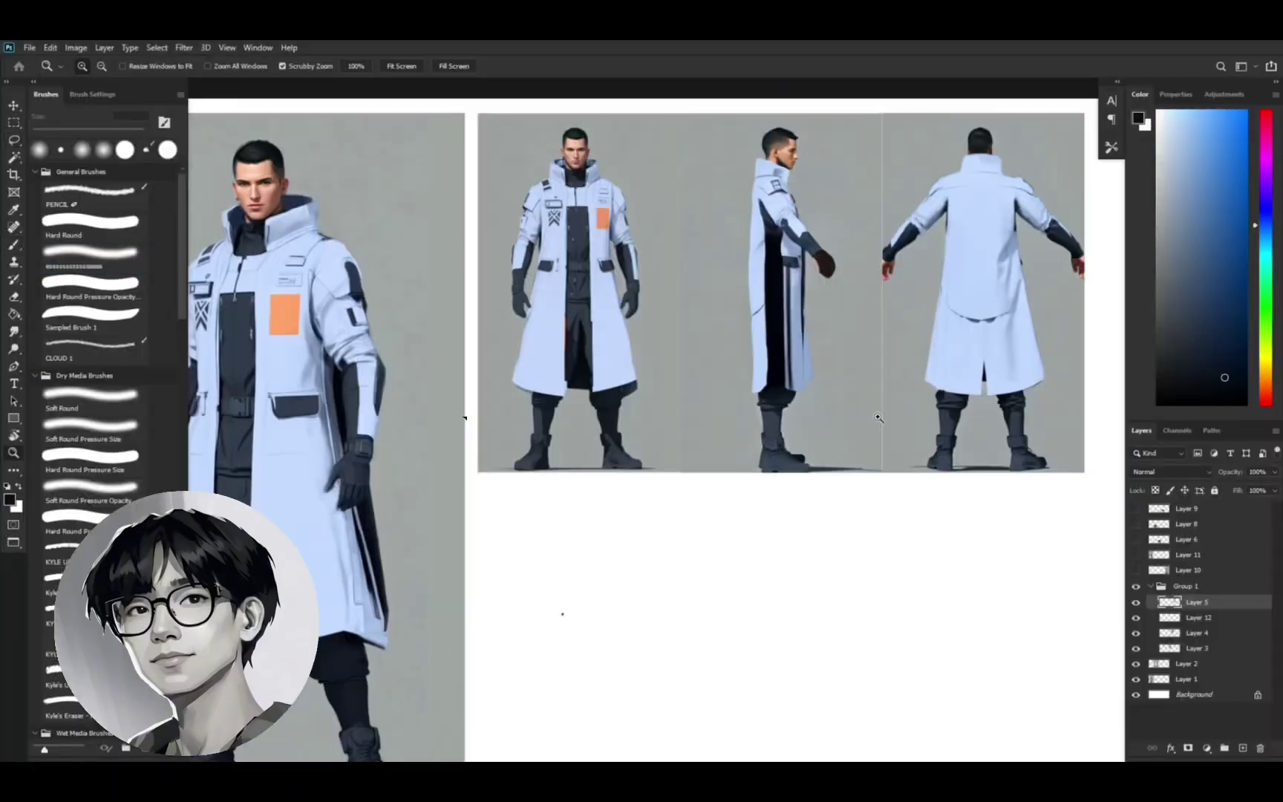
scroll(1007, 306, "up", 2)
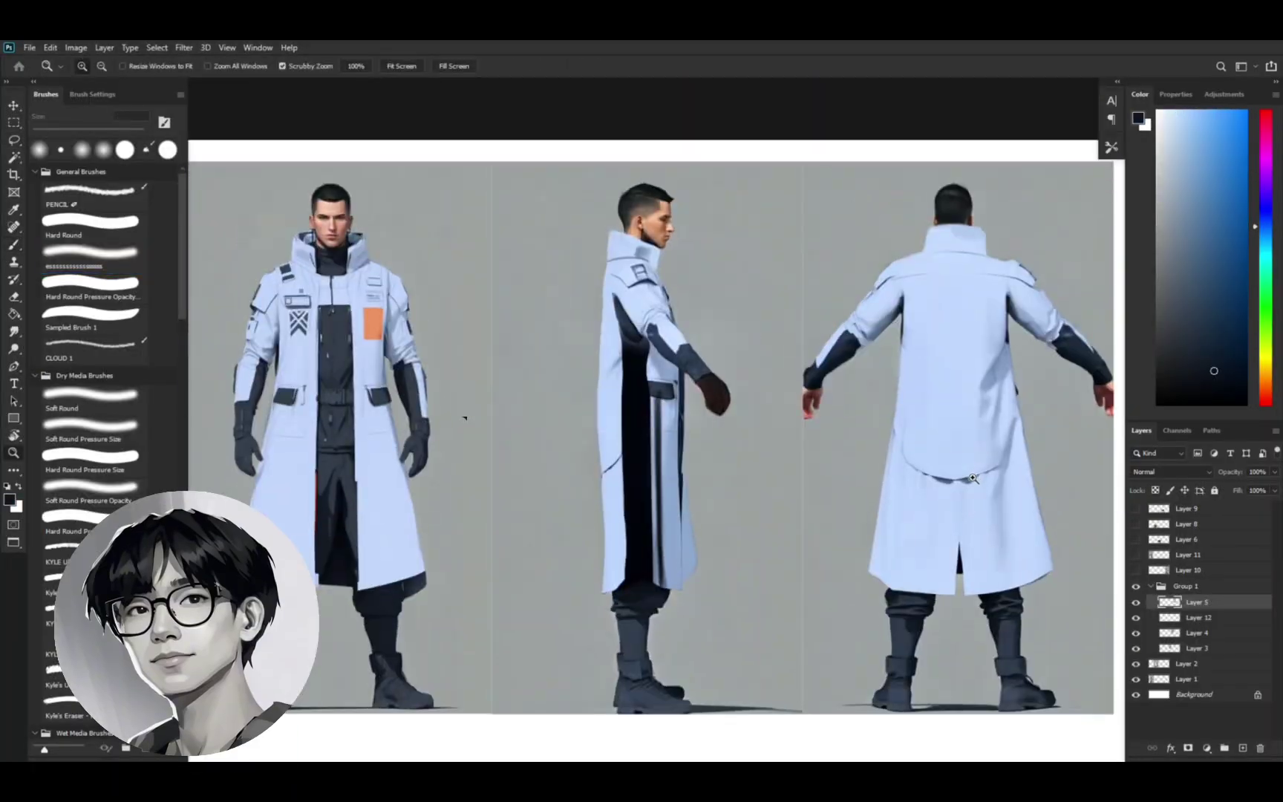
Step: Move Layer 14 next to Group 1 in the layer stack
scroll(1007, 306, "down", 3)
scroll(1008, 306, "up", 2)
scroll(1007, 306, "down", 3)
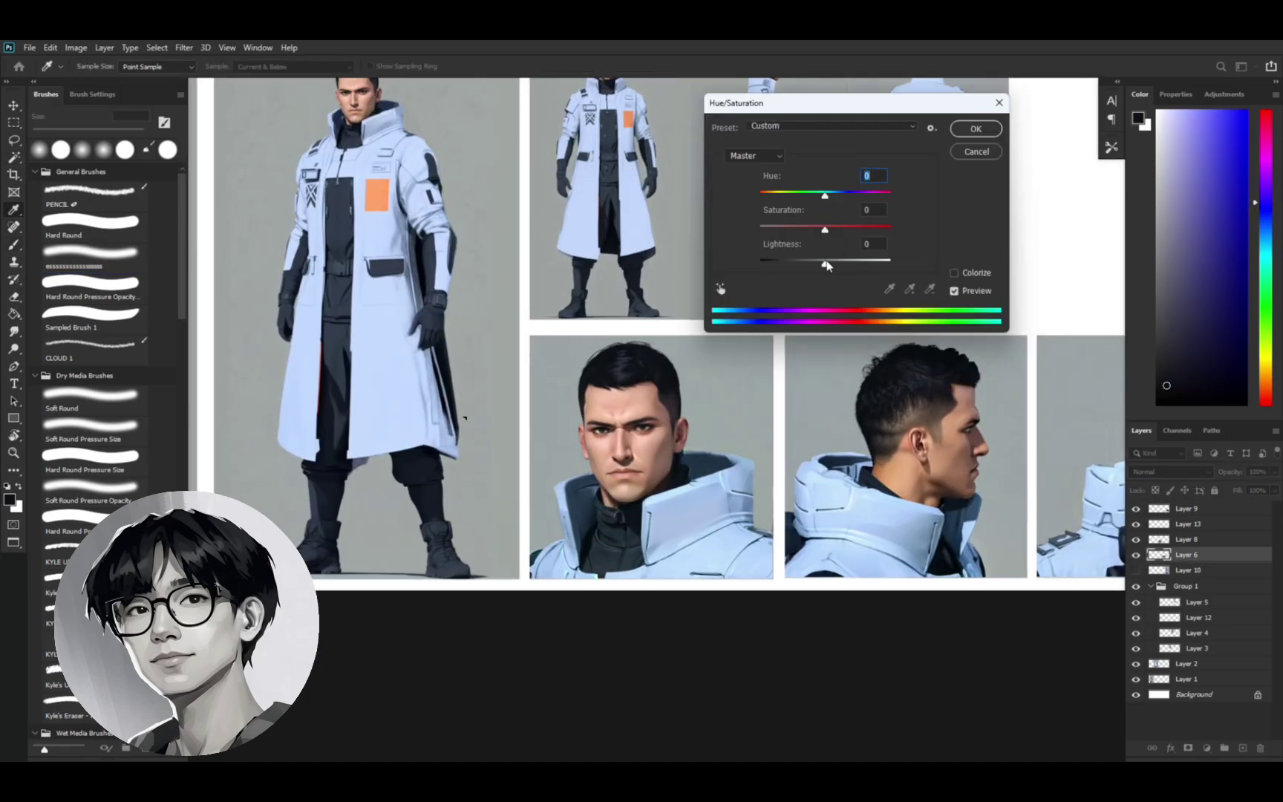
left_click_drag(1196, 633, 1208, 594)
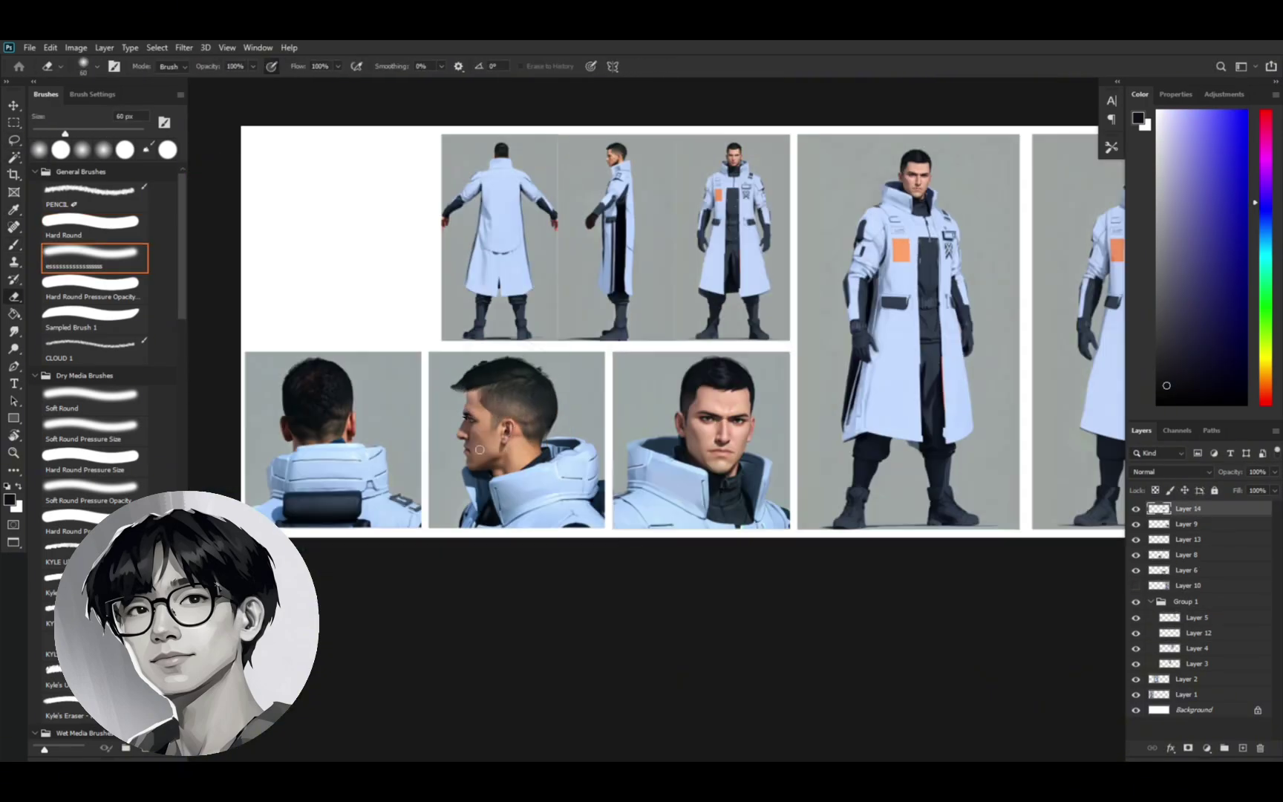